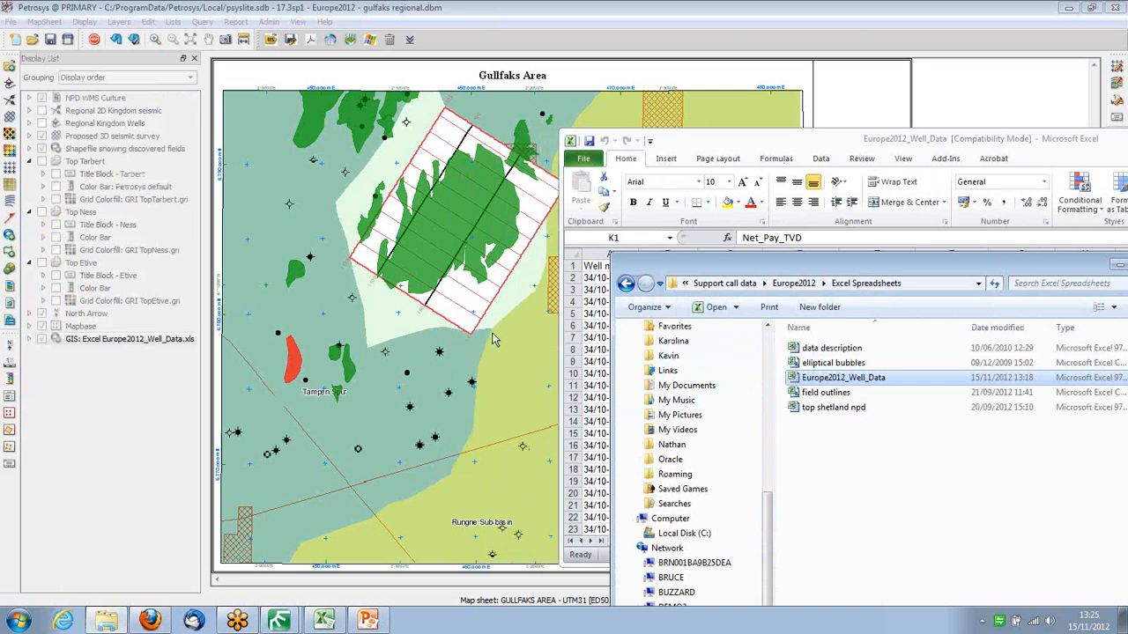
Open the display settings of the Europe2012_Well_Data.xls GIS layer from one of its well points, keeping the map in view
left_click(493, 341)
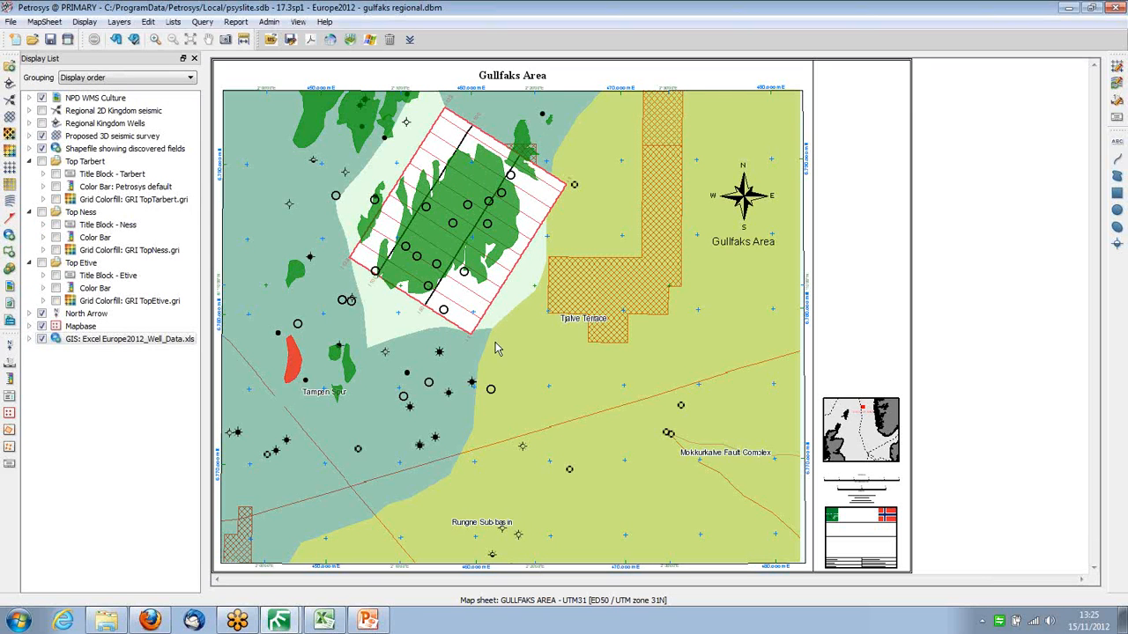
double_click(493, 392)
left_click_drag(449, 33, 960, 102)
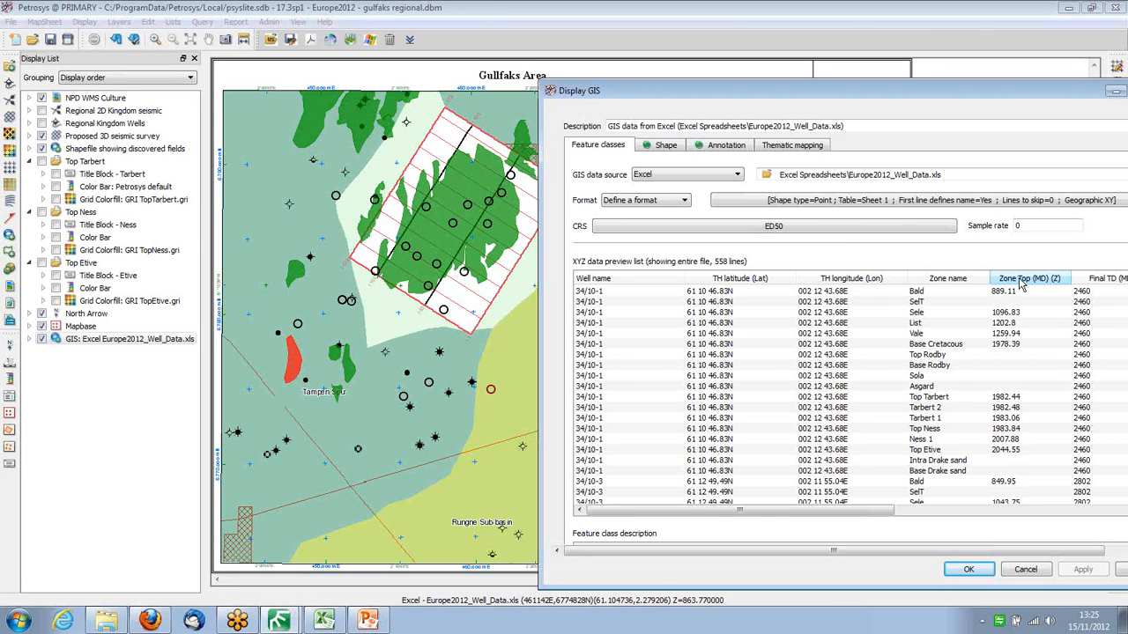
Open the Excel well file's format definition and examine the data types assigned to its name, latitude, longitude and zone columns
left_click(927, 204)
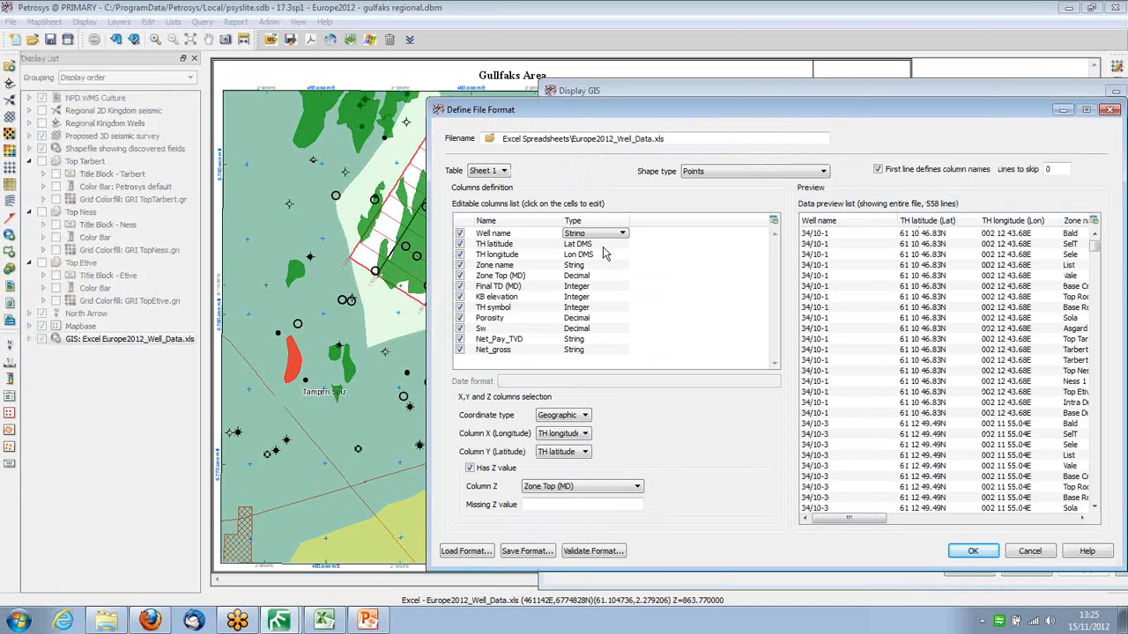
left_click(590, 251)
left_click(588, 267)
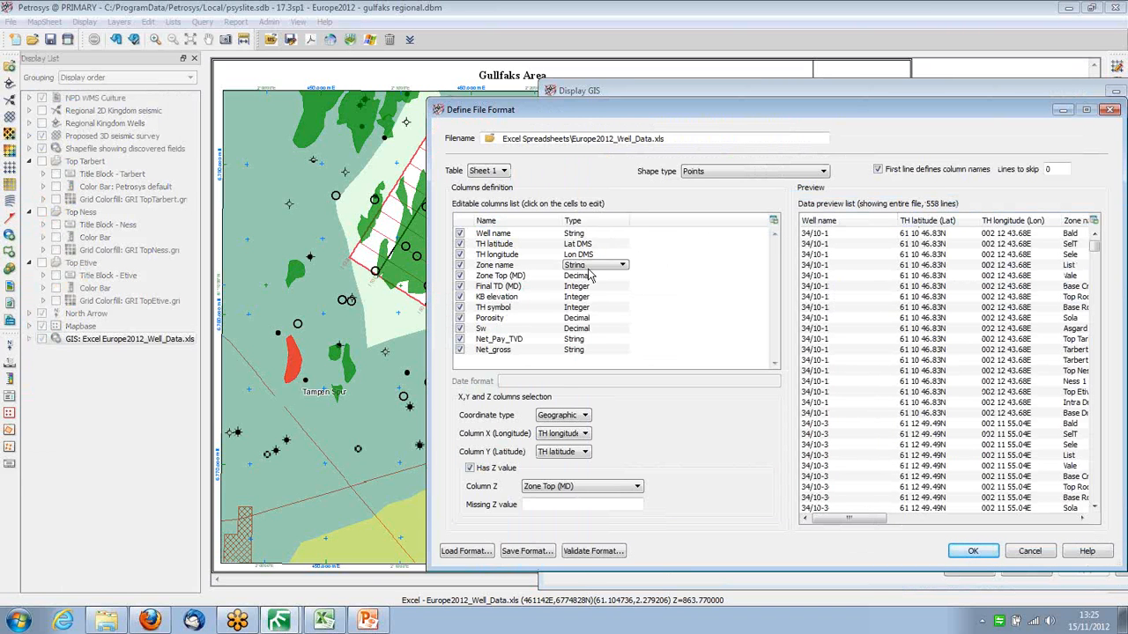
left_click(592, 268)
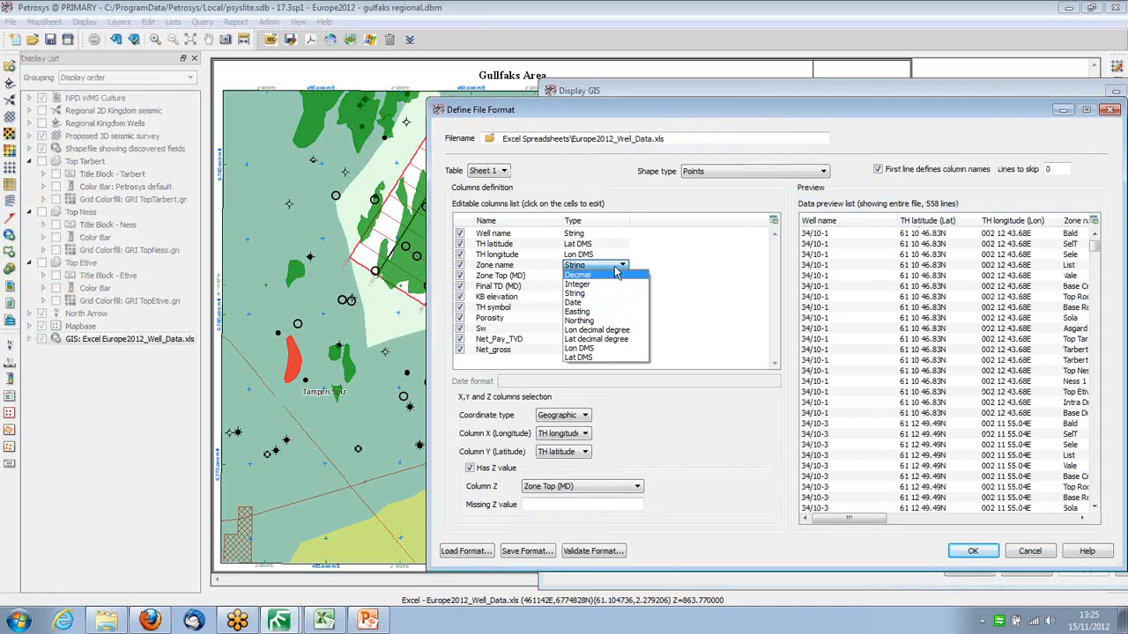
left_click(599, 267)
left_click(584, 245)
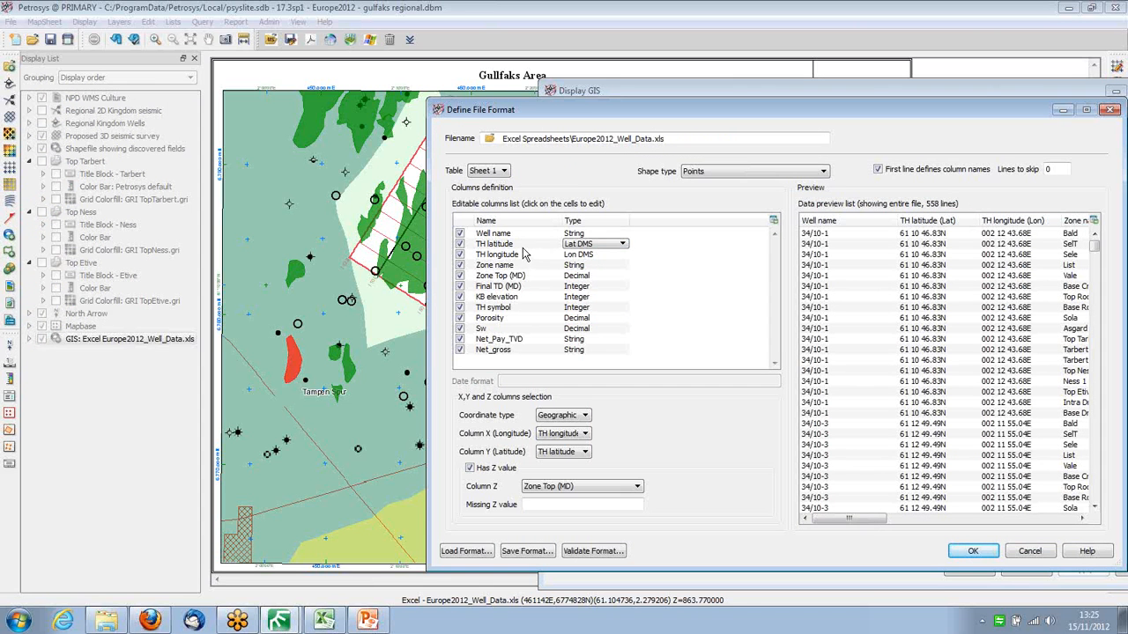
left_click(522, 247)
left_click(565, 256)
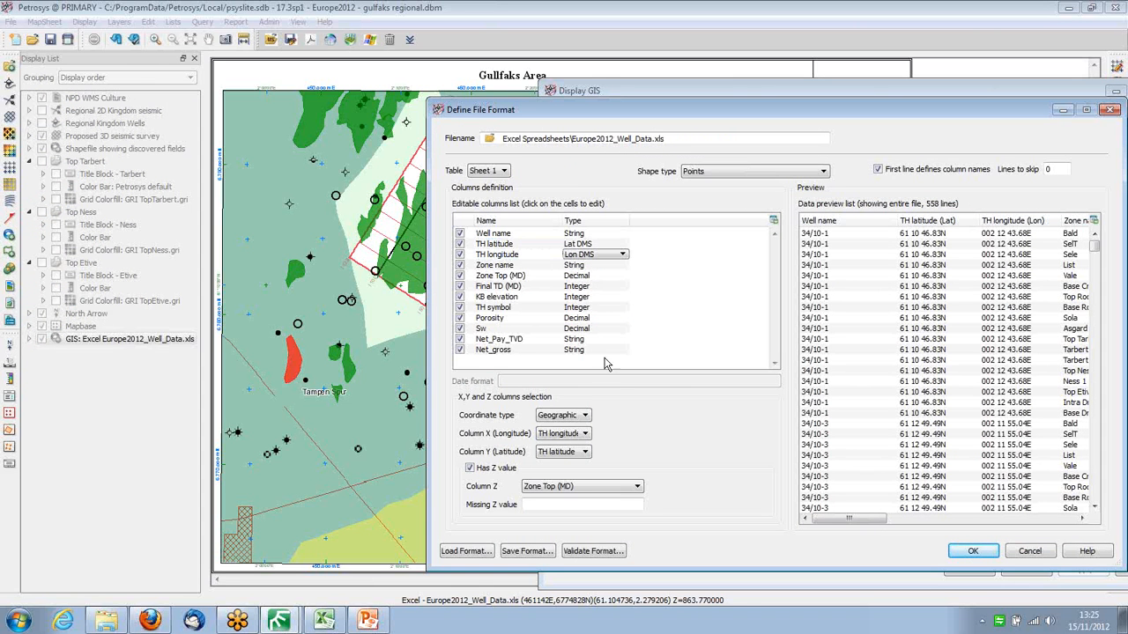
Check the available Z columns and shape types in the format definition, and leave it without making changes
left_click(633, 490)
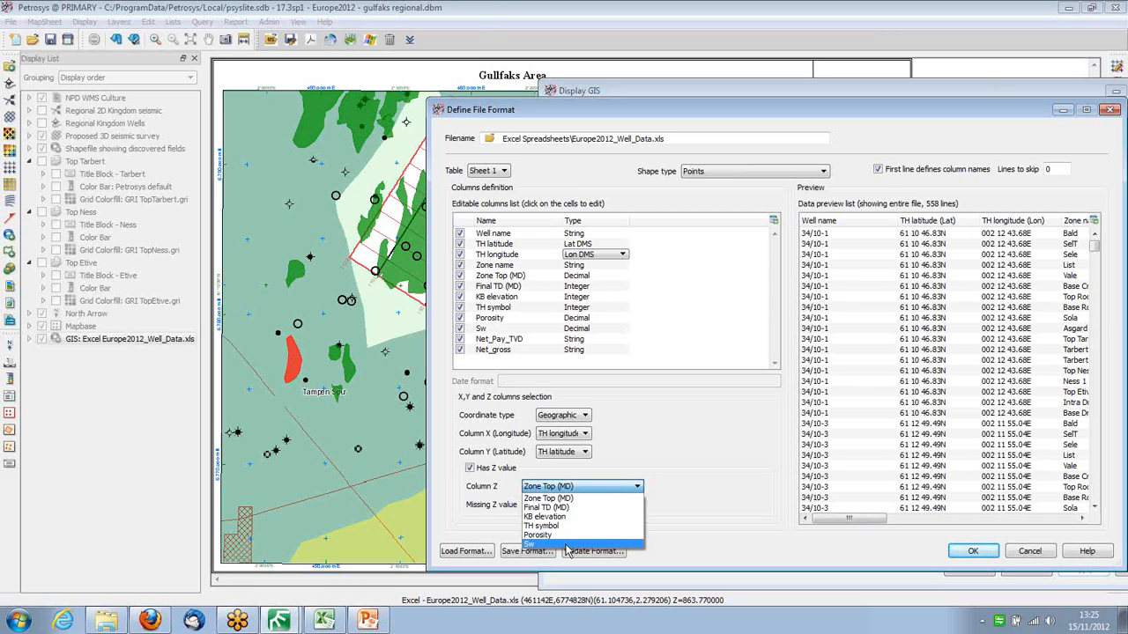
left_click(659, 455)
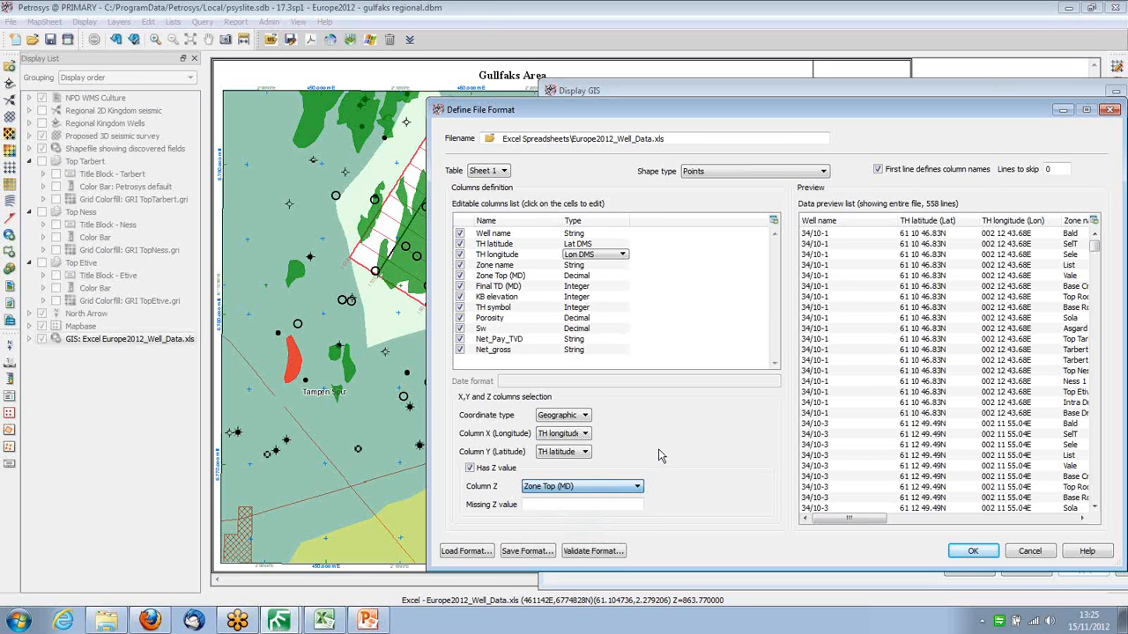
left_click(809, 174)
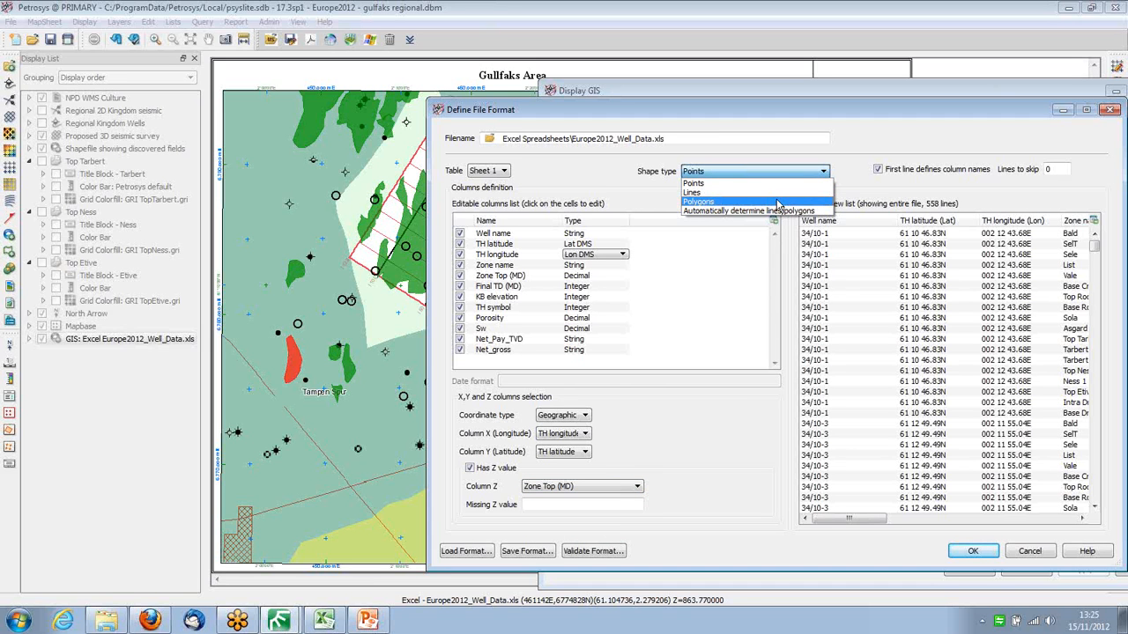
left_click(816, 175)
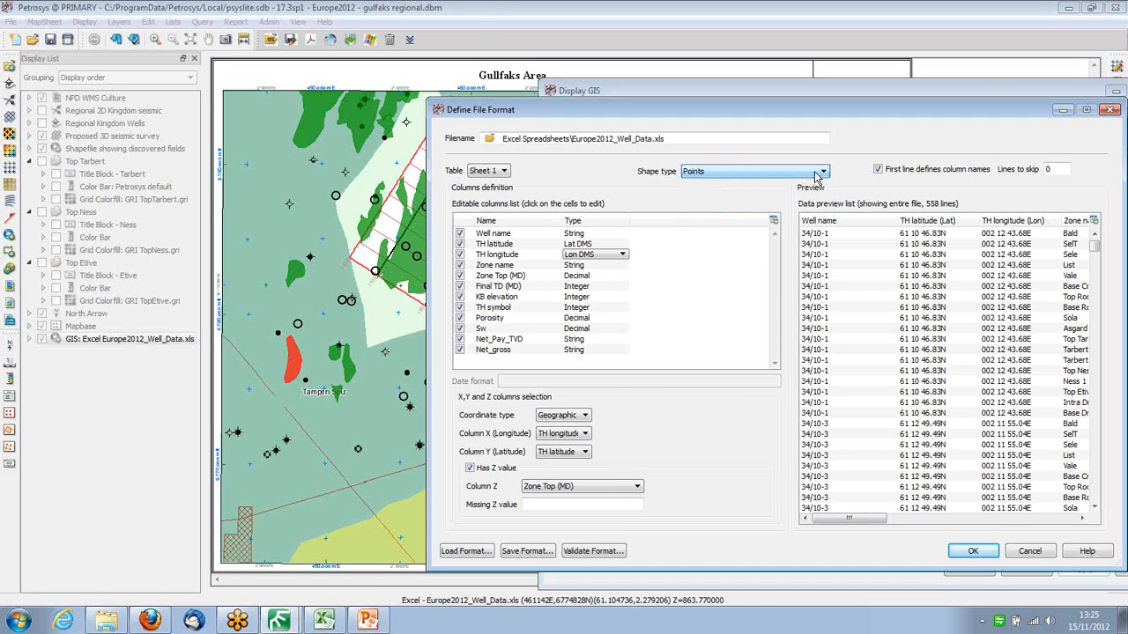
left_click(1028, 550)
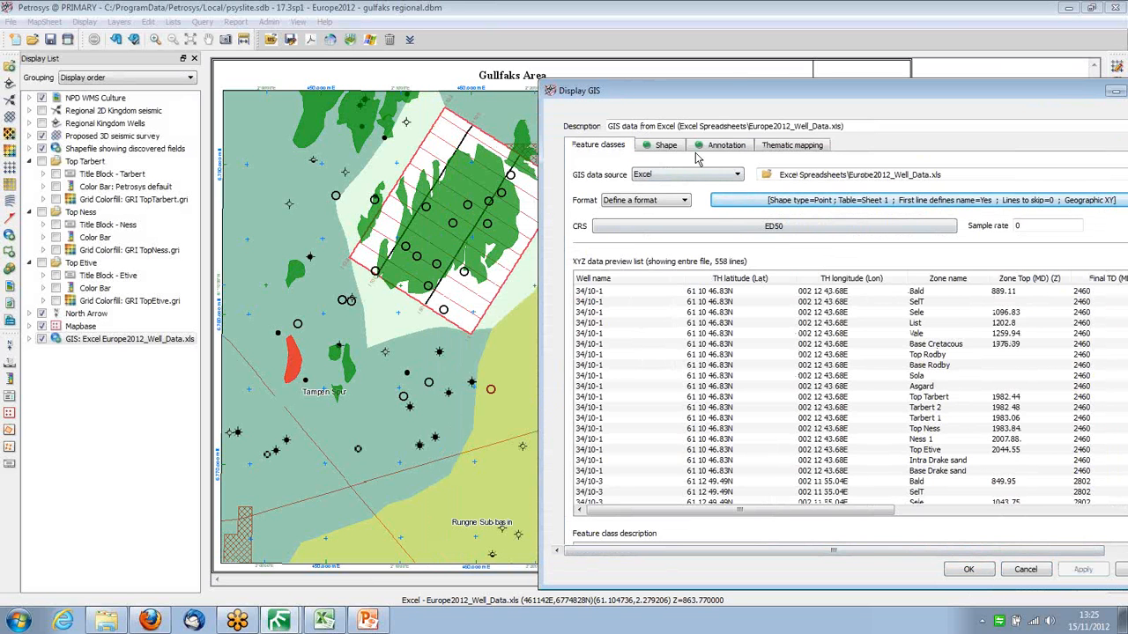
Have the well point symbols selected by the TH symbol attribute and apply this to the map
left_click(668, 147)
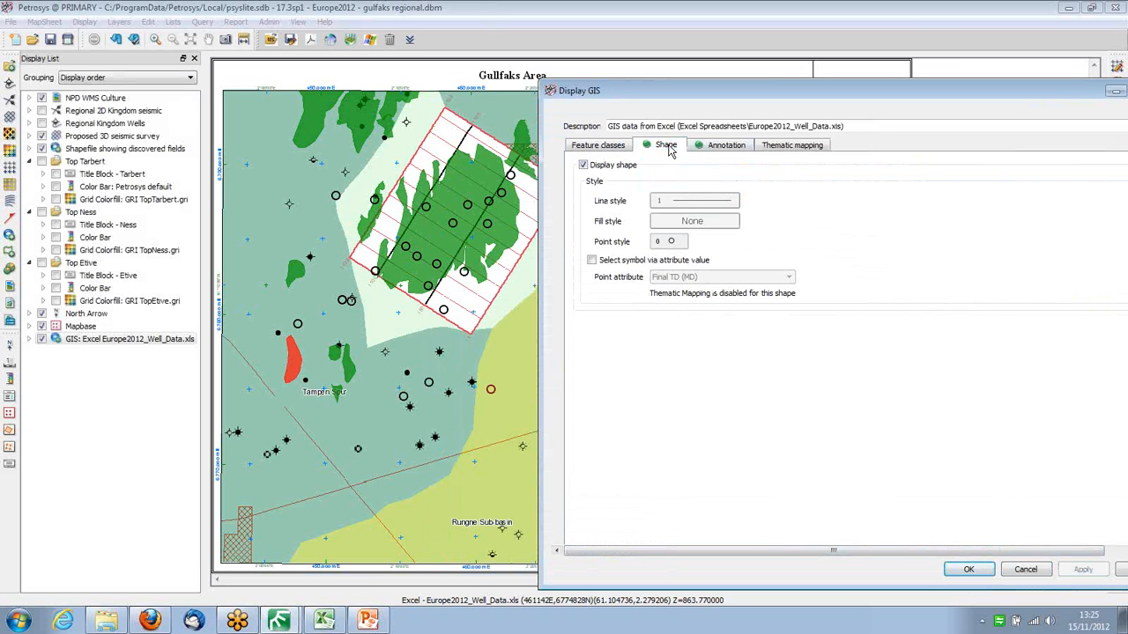
left_click(592, 261)
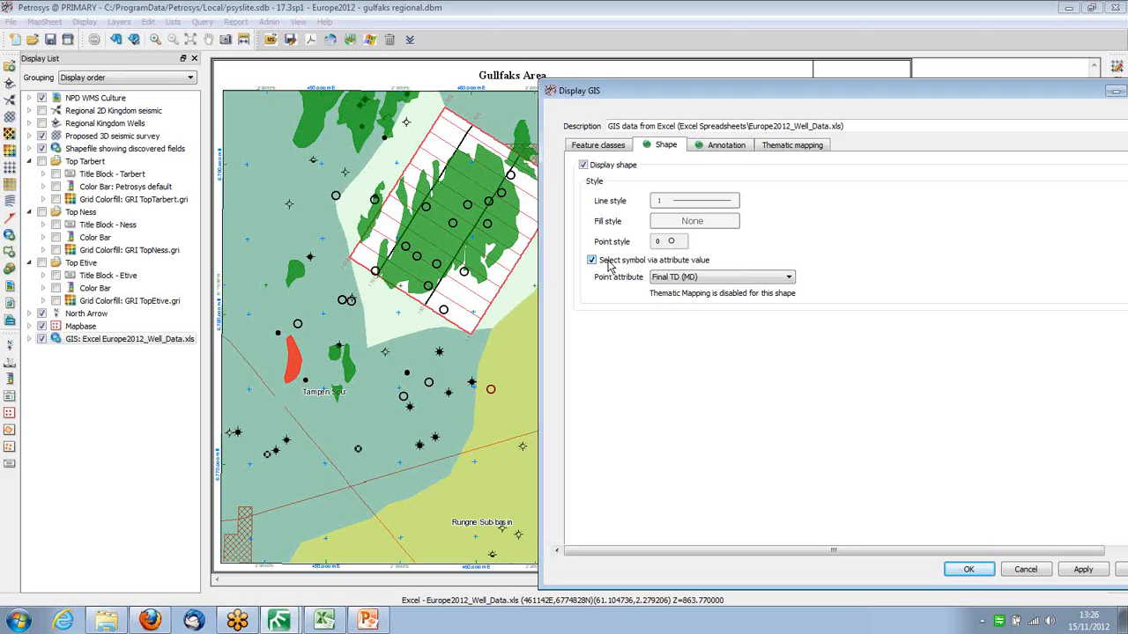
left_click(719, 280)
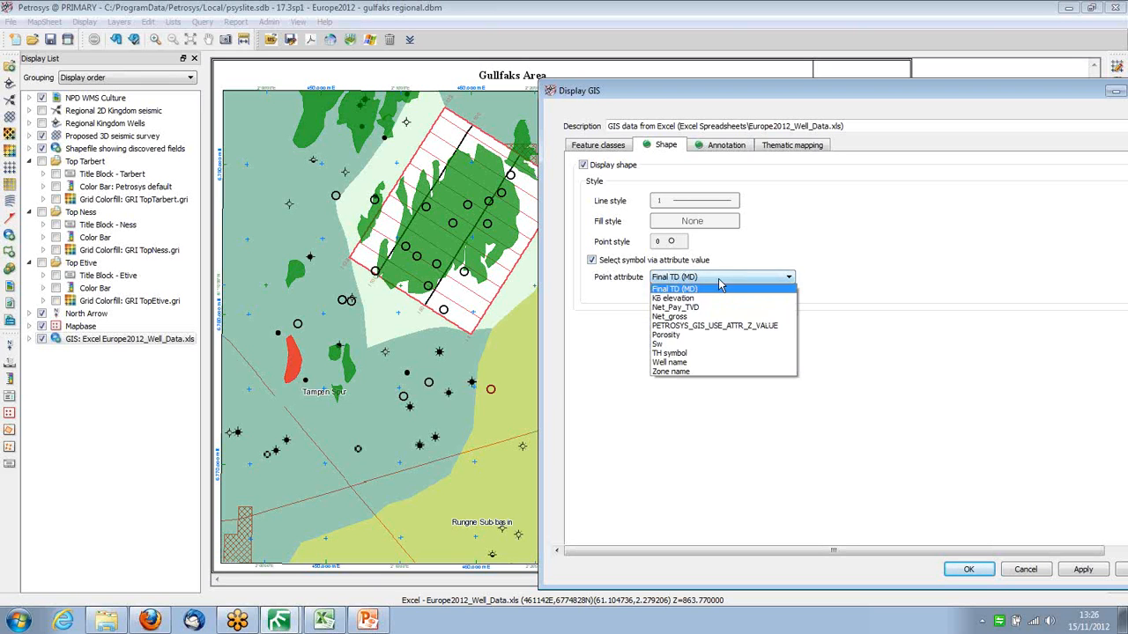
left_click(698, 353)
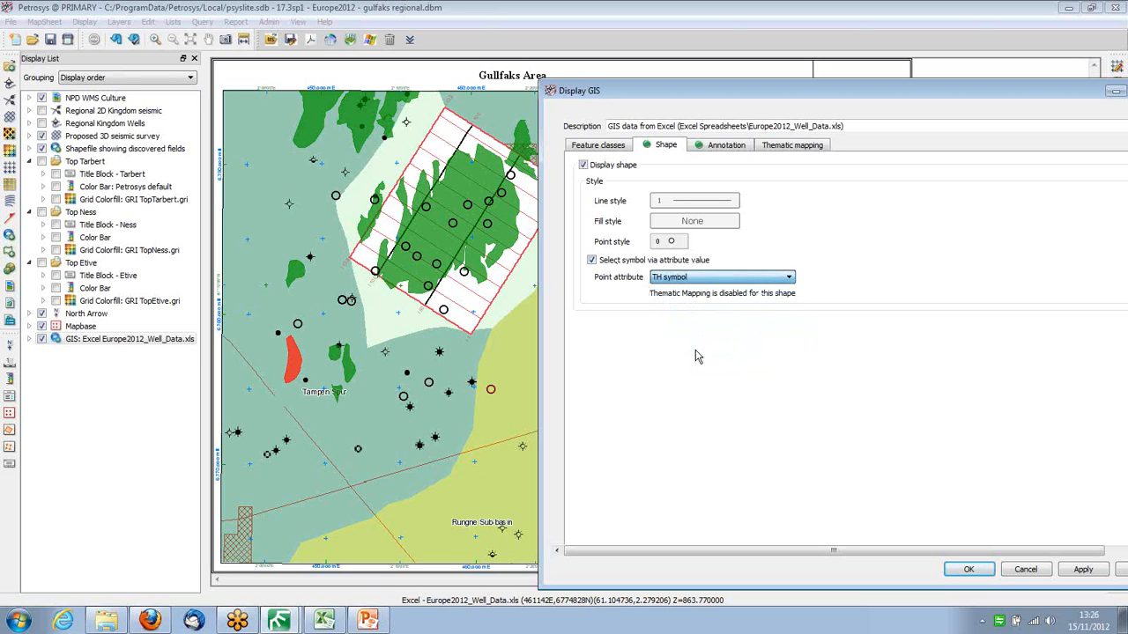
left_click(1075, 572)
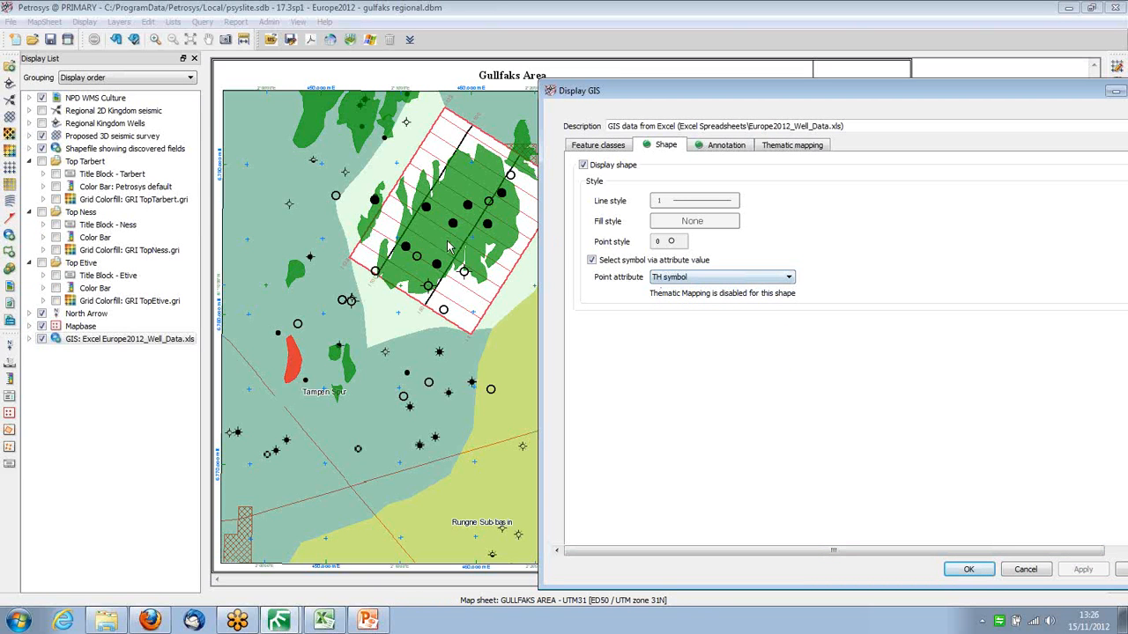
Add the Sw attribute as an annotation of the wells and set its position to Right
left_click(735, 146)
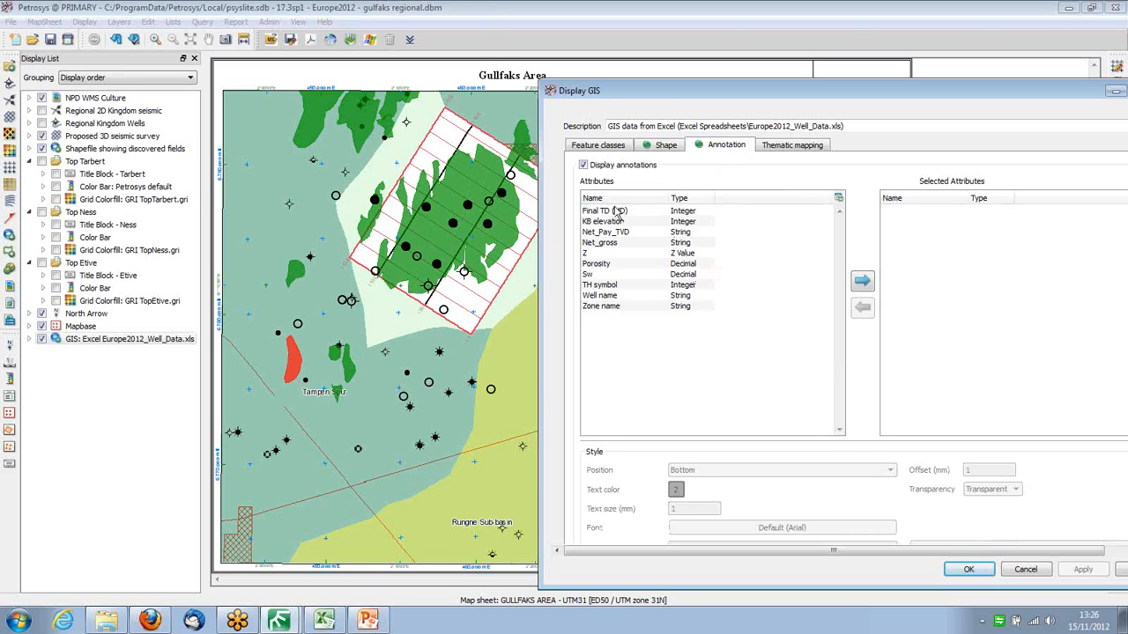
left_click(602, 275)
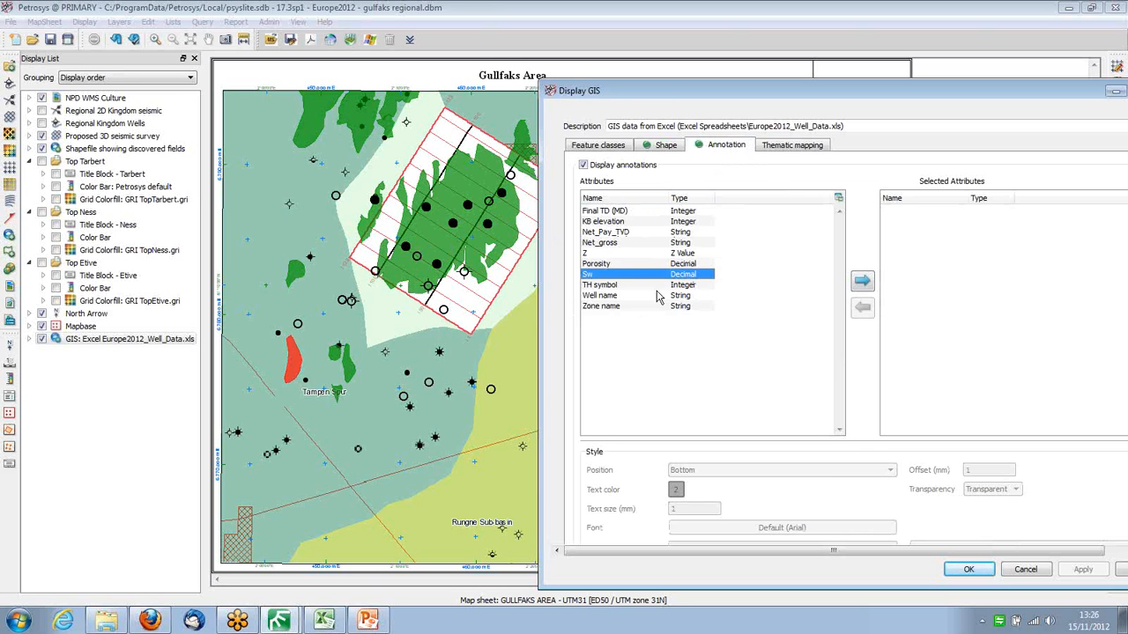
left_click(860, 284)
left_click(754, 472)
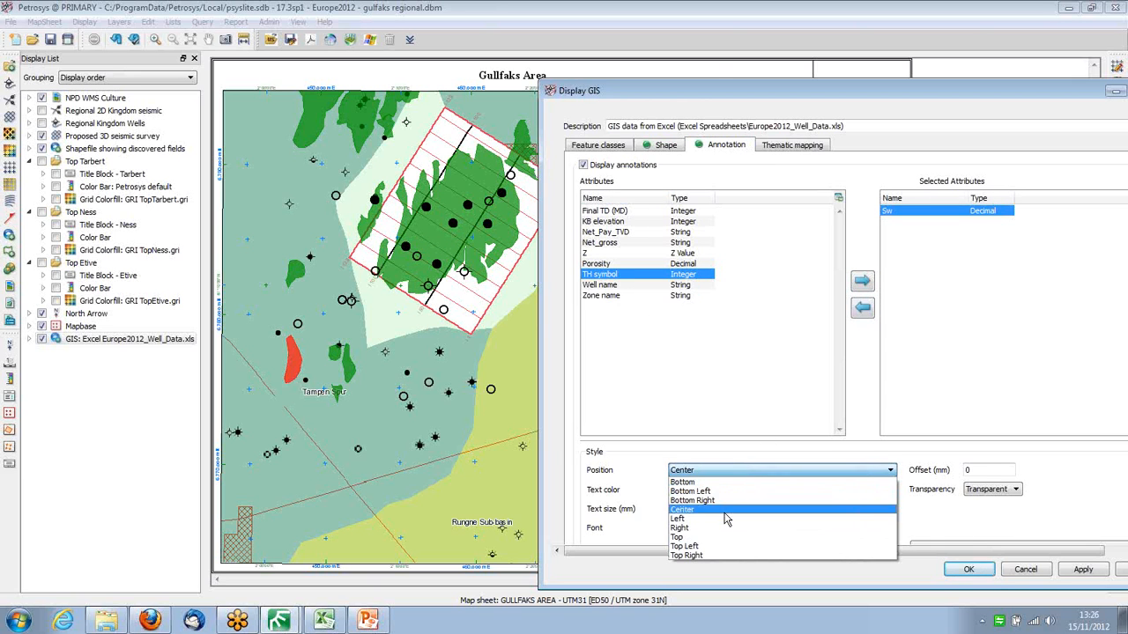
left_click(720, 528)
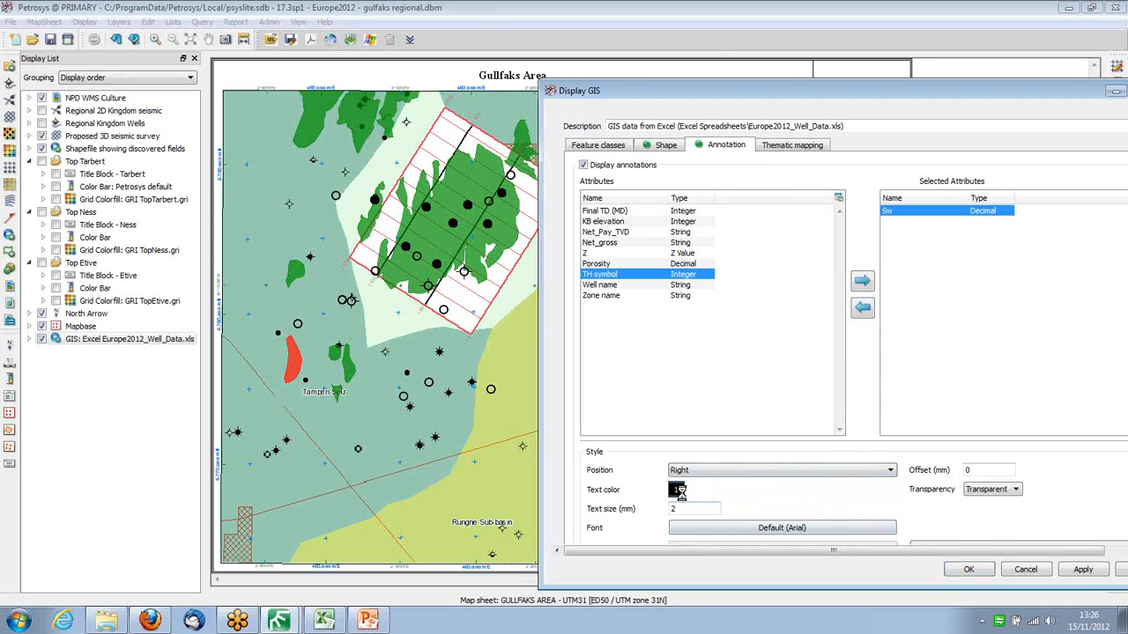
Style the Sw annotations with red text, a 5 mm text size and an Opaque background, and apply them to the map
left_click(681, 491)
left_click(667, 105)
left_click(689, 508)
type("5")
left_click(990, 490)
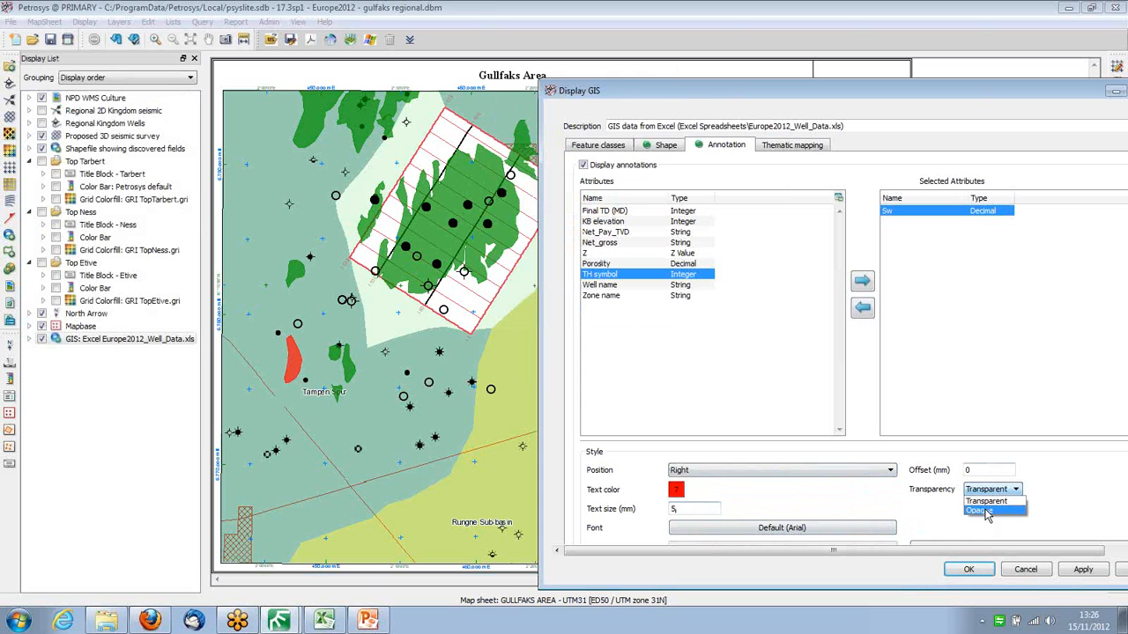
left_click(985, 517)
left_click(1075, 573)
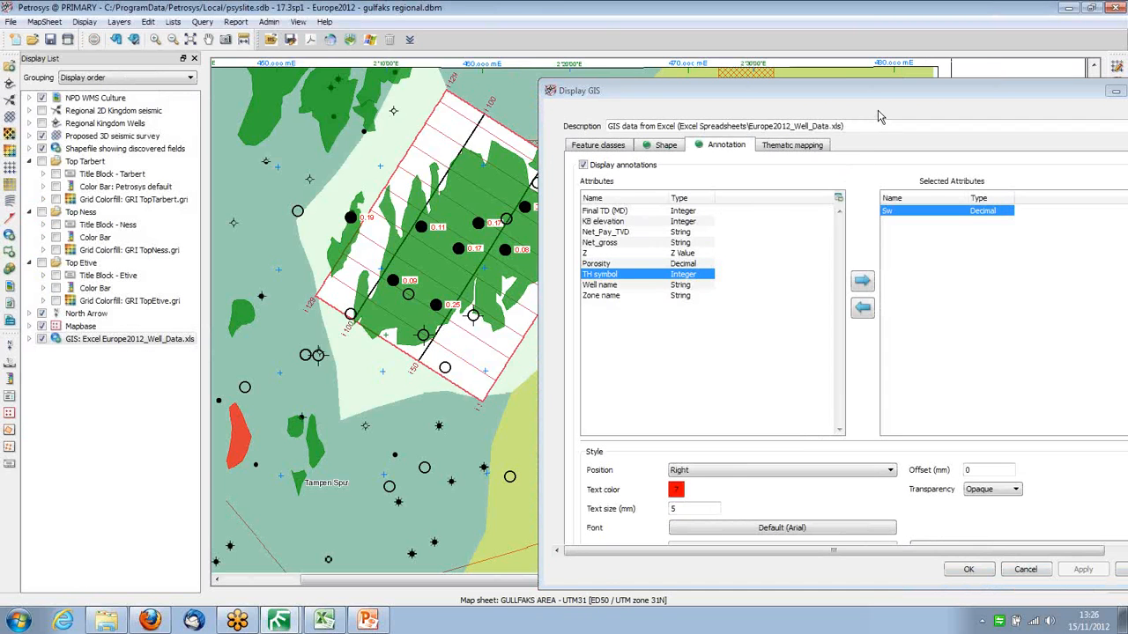
Colour the well symbols with a Series (Gradient) thematic map on Final TD (MD), checking its data range, and accept the layer settings
left_click(794, 146)
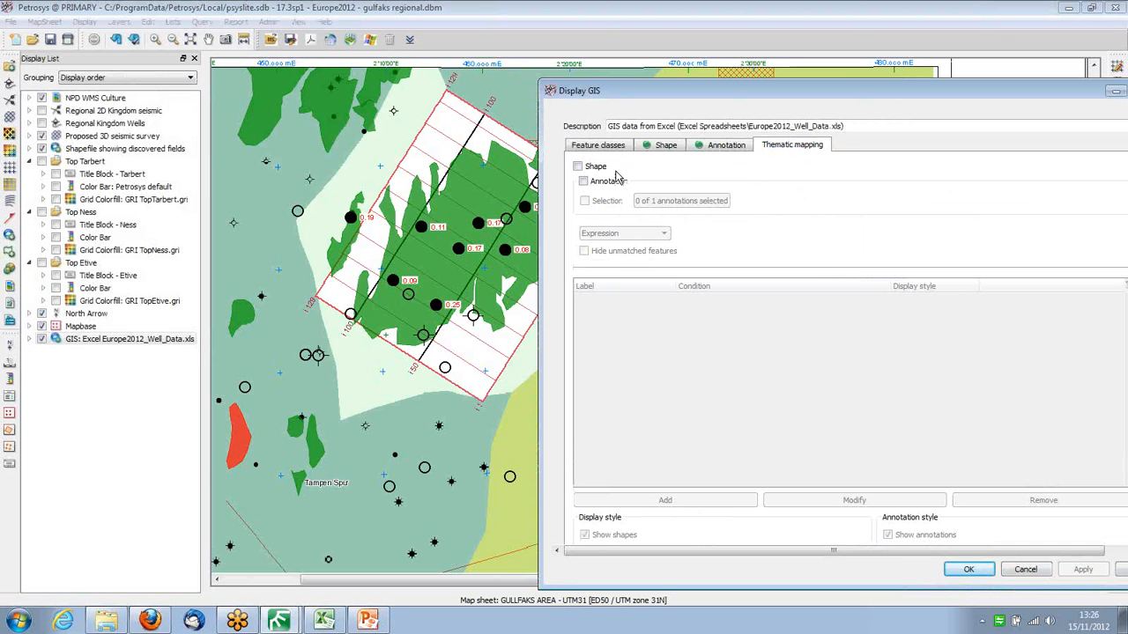
left_click(577, 167)
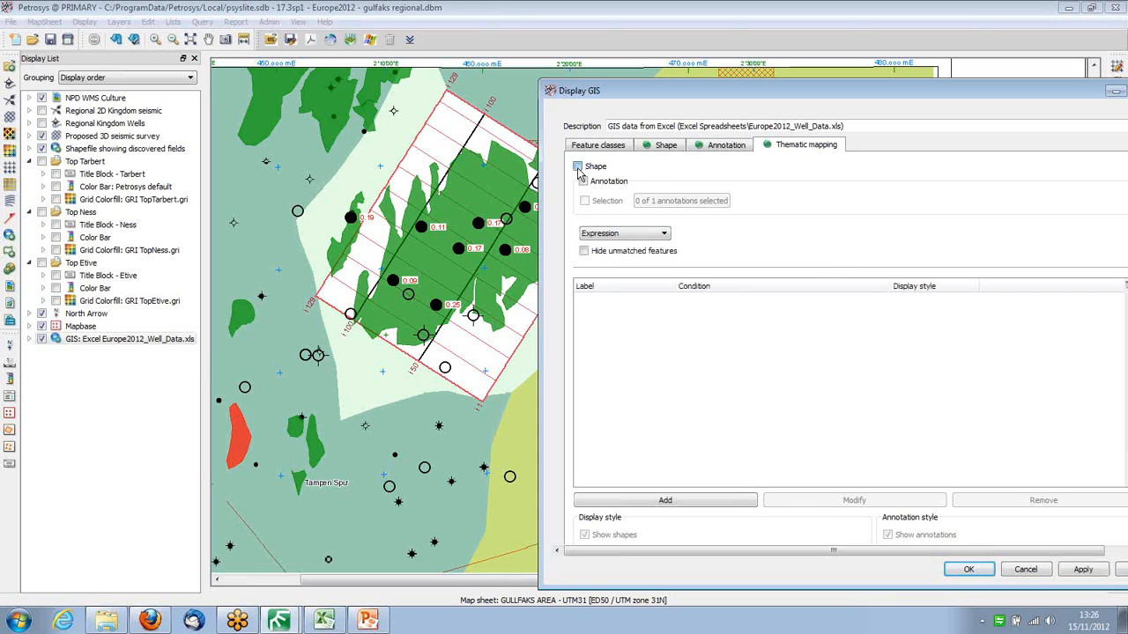
left_click(624, 232)
left_click(616, 256)
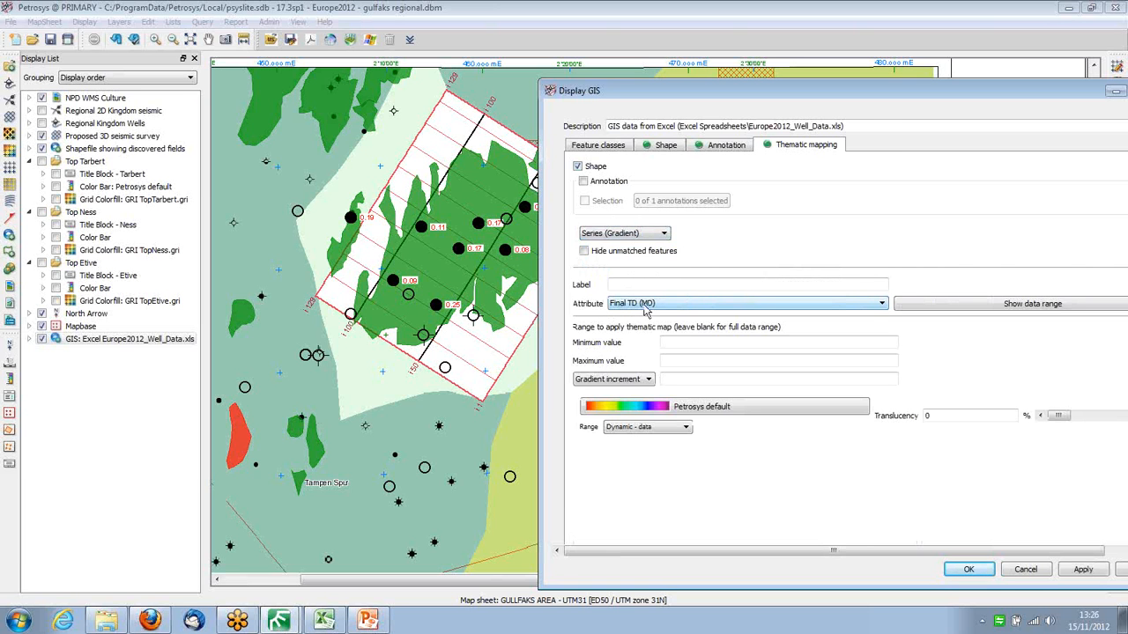
left_click(922, 306)
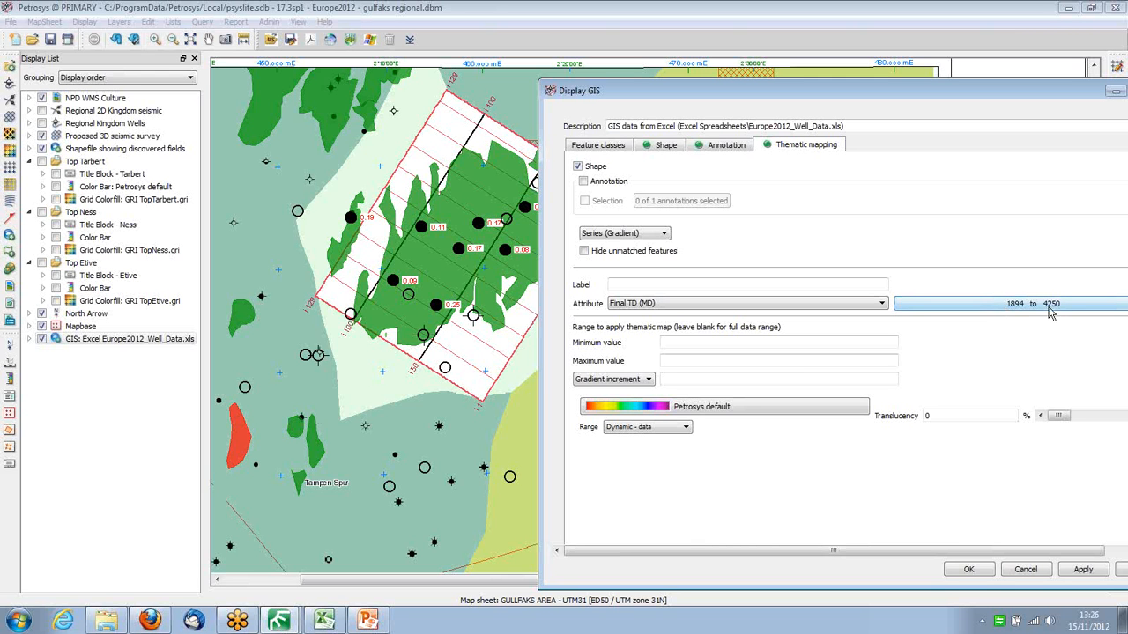
left_click(980, 569)
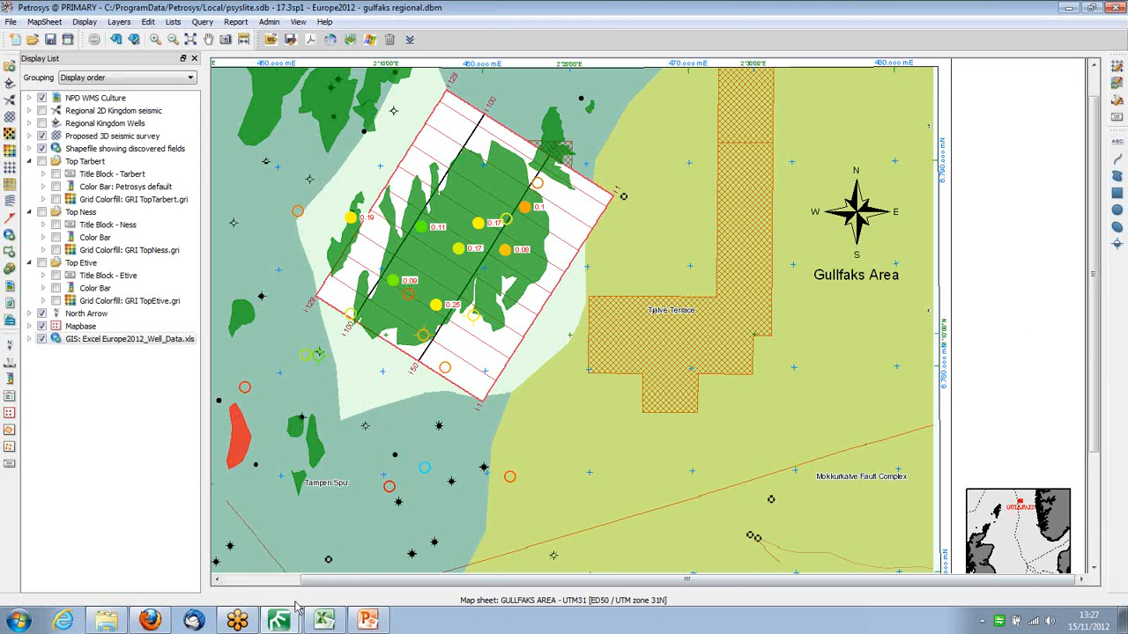
Switch to the main Petrosys window, launch Surface Modeling and load the task file WorkflowGriddingDemo.tsk
mouse_move(291, 622)
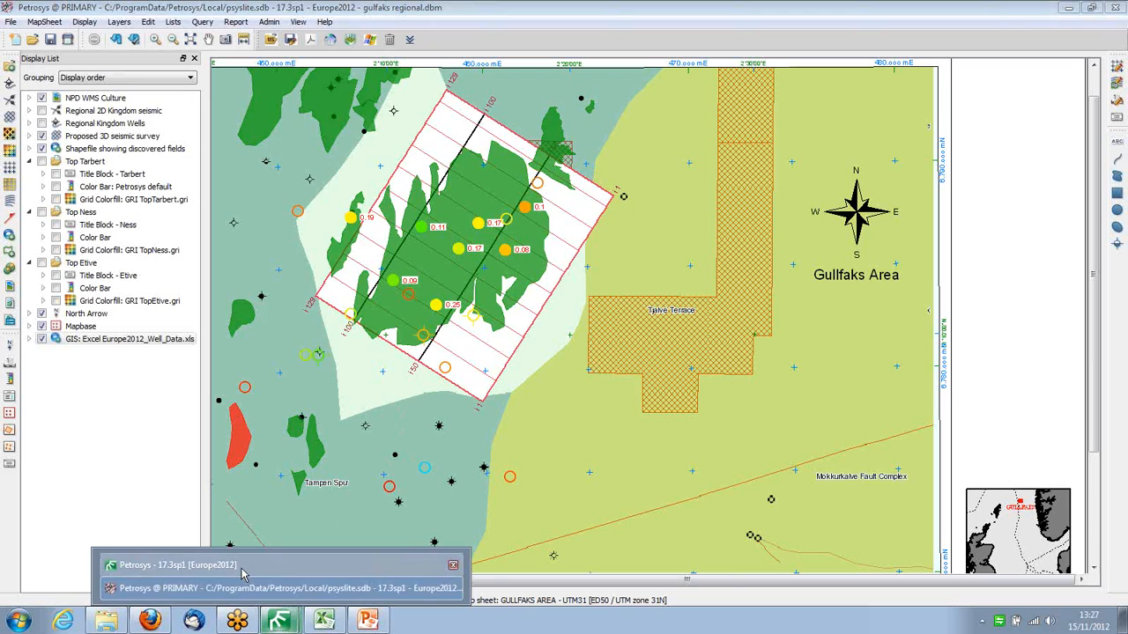
left_click(176, 565)
left_click(564, 236)
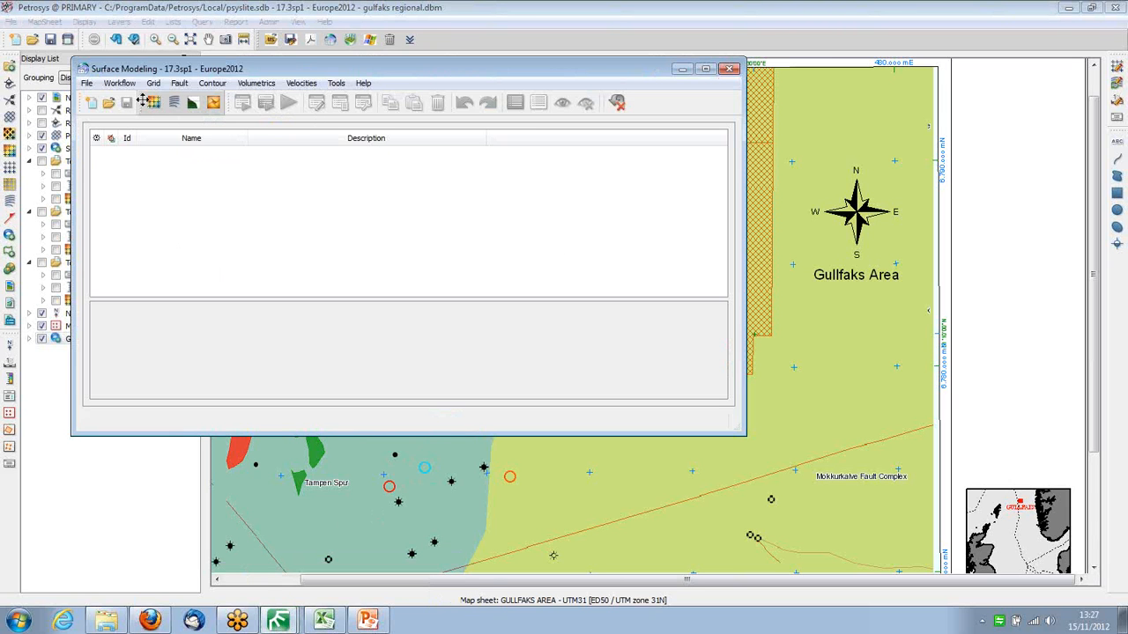
left_click(88, 84)
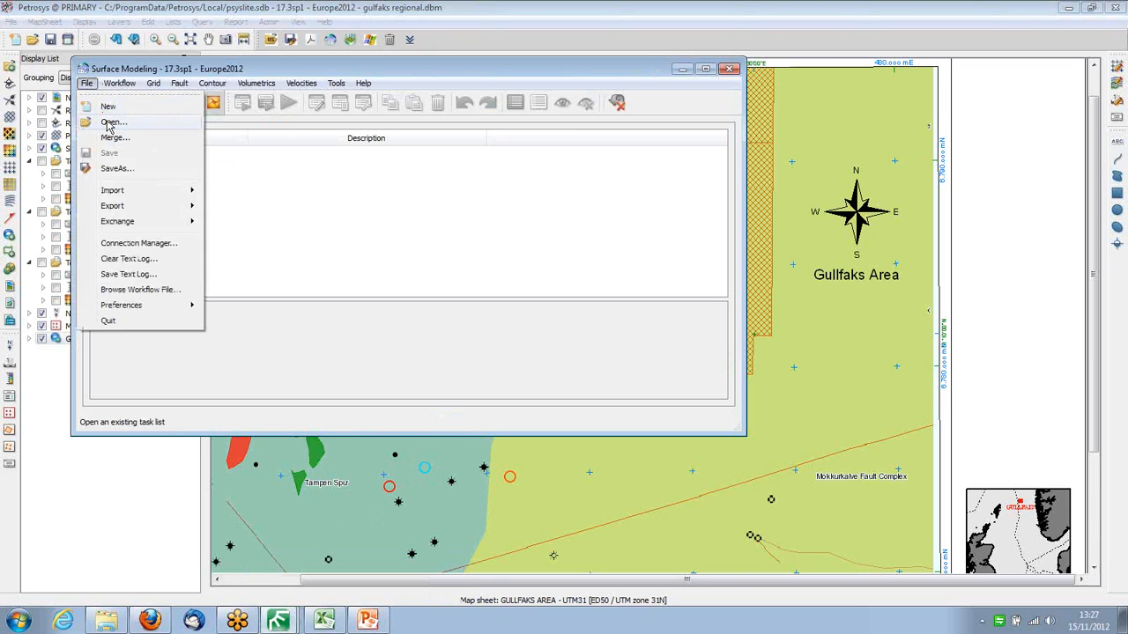
left_click(112, 121)
scroll(255, 247, "down", 10)
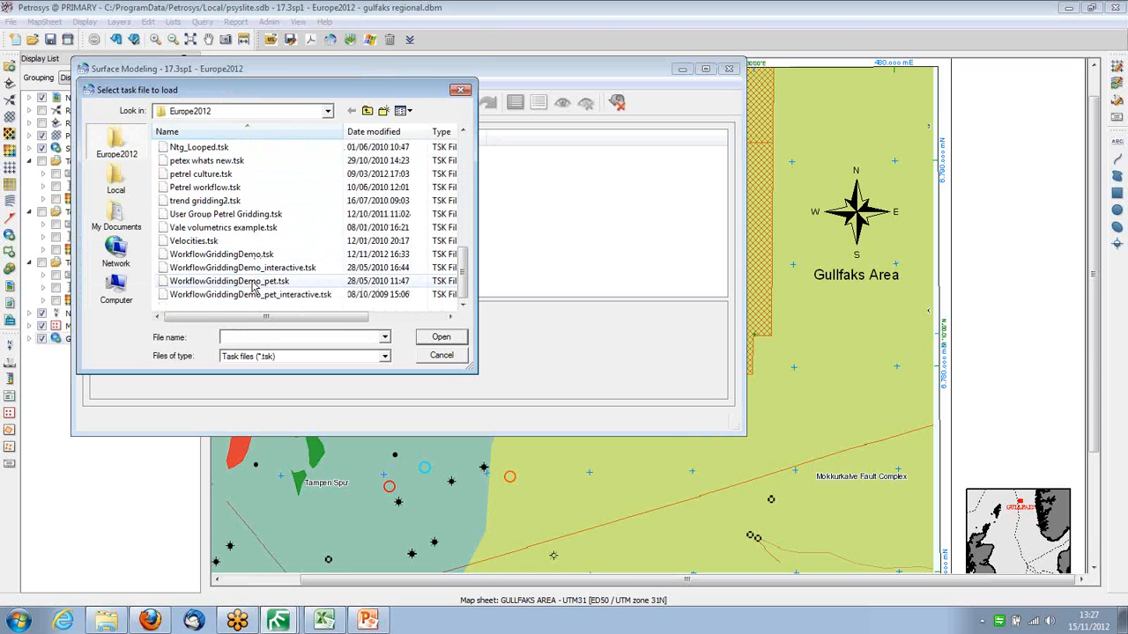
double_click(255, 254)
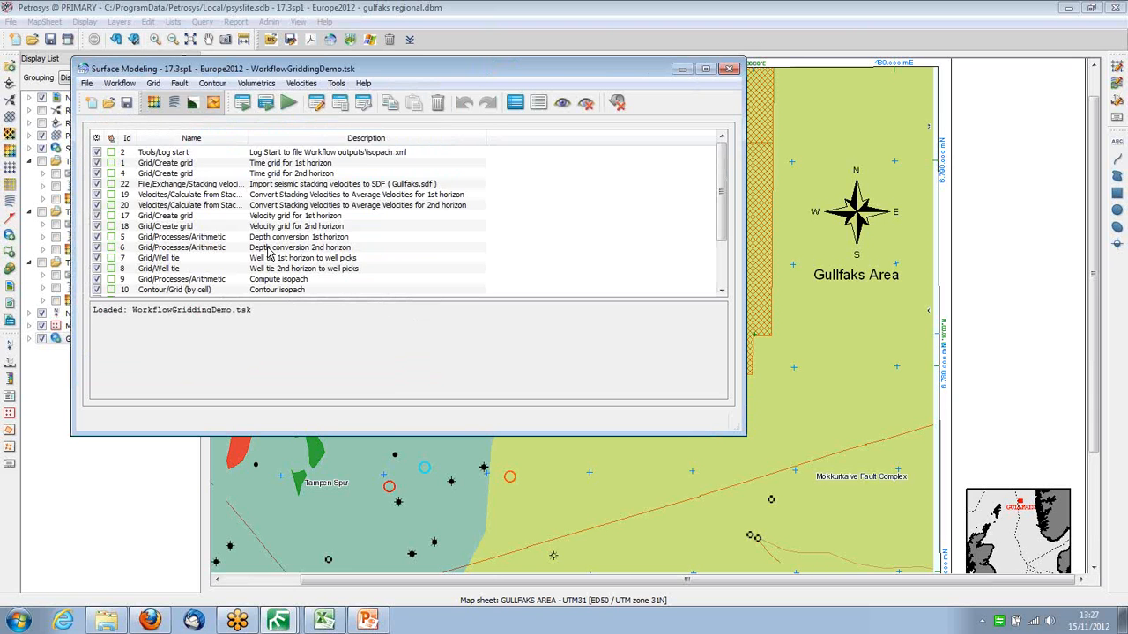
Open the input data of the 1st horizon time grid and start adding a Point Data source of type Excel
left_click(198, 163)
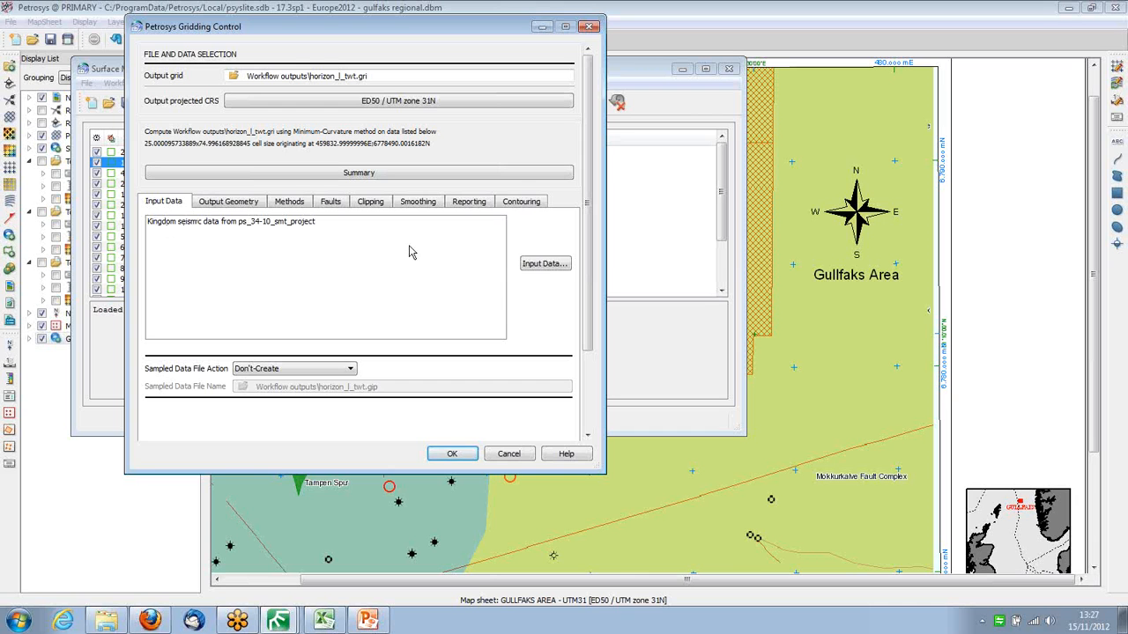
left_click(541, 265)
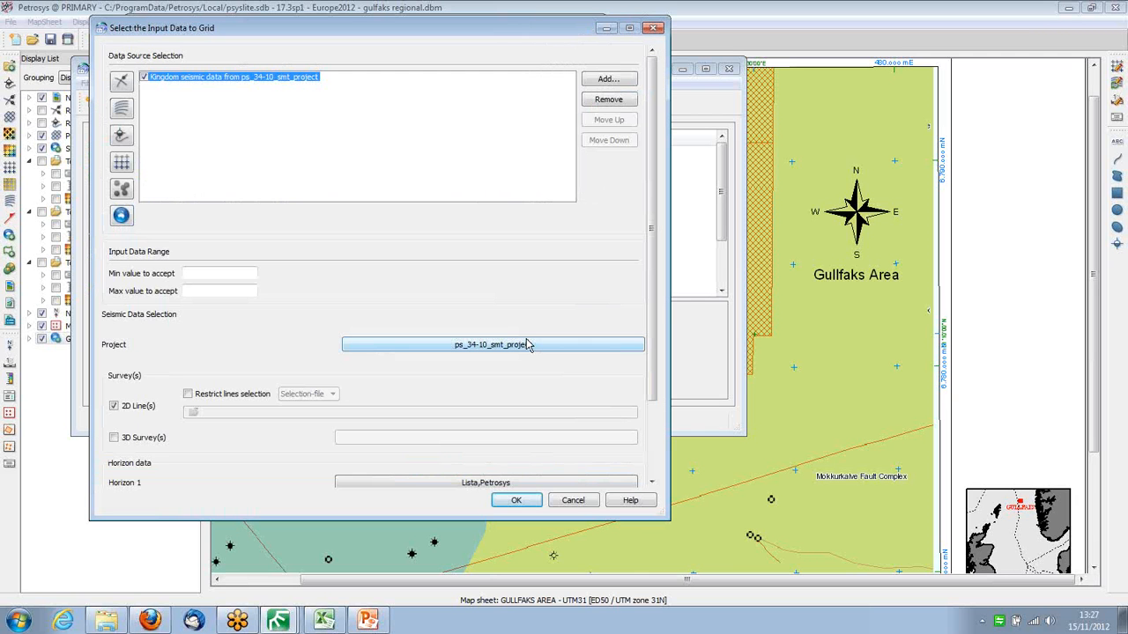
left_click(606, 80)
left_click(382, 134)
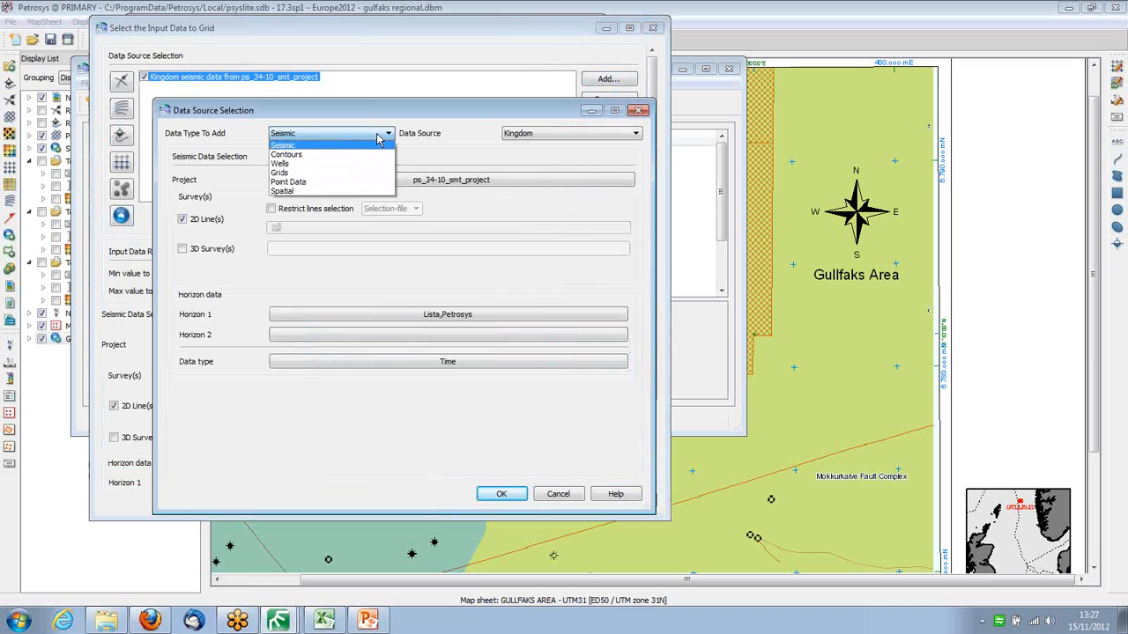
left_click(361, 181)
left_click(550, 134)
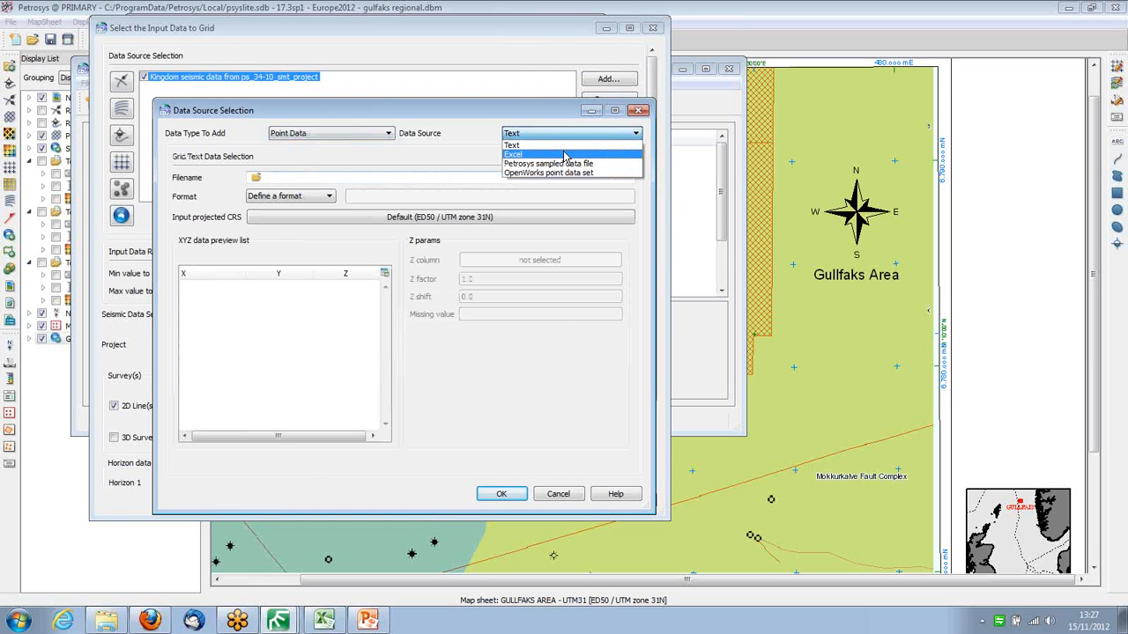
left_click(564, 156)
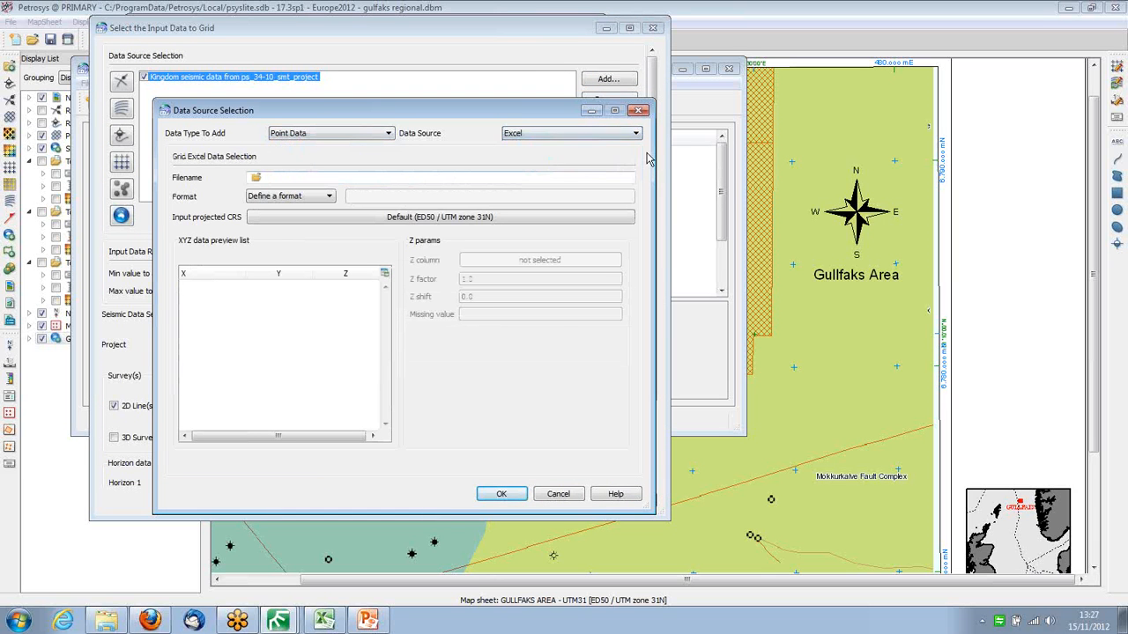
Choose Europe2012_Well_Data.xls from the Excel Spreadsheets folder as the point data file
left_click(255, 177)
double_click(322, 204)
double_click(299, 205)
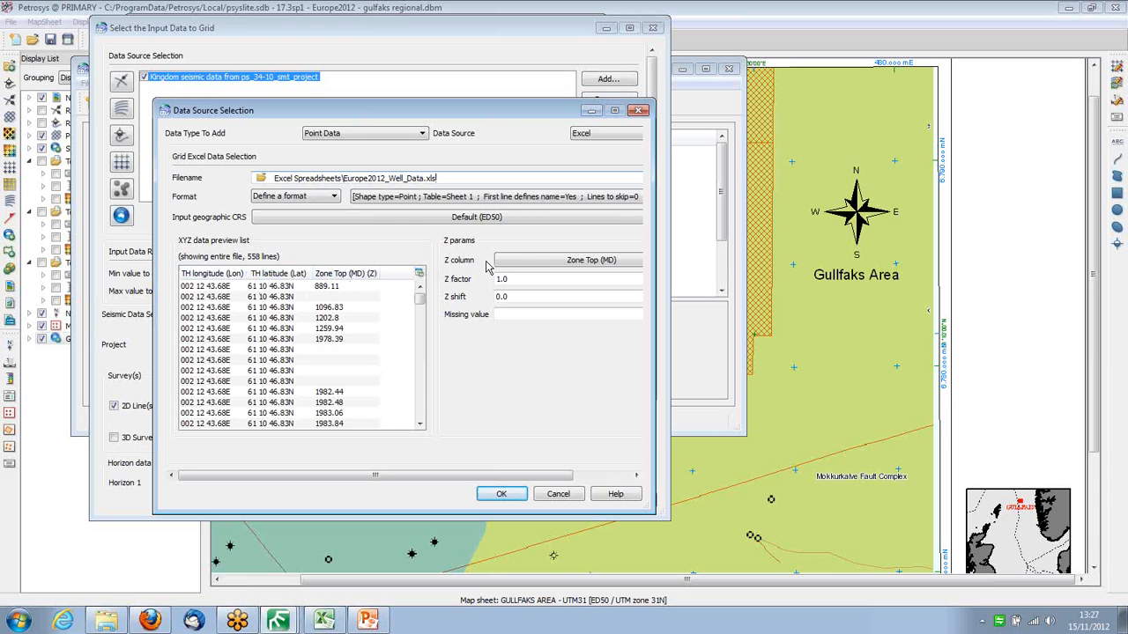
Examine the columns available as Z values for the well data, and cancel the new source and the gridding settings
left_click(518, 260)
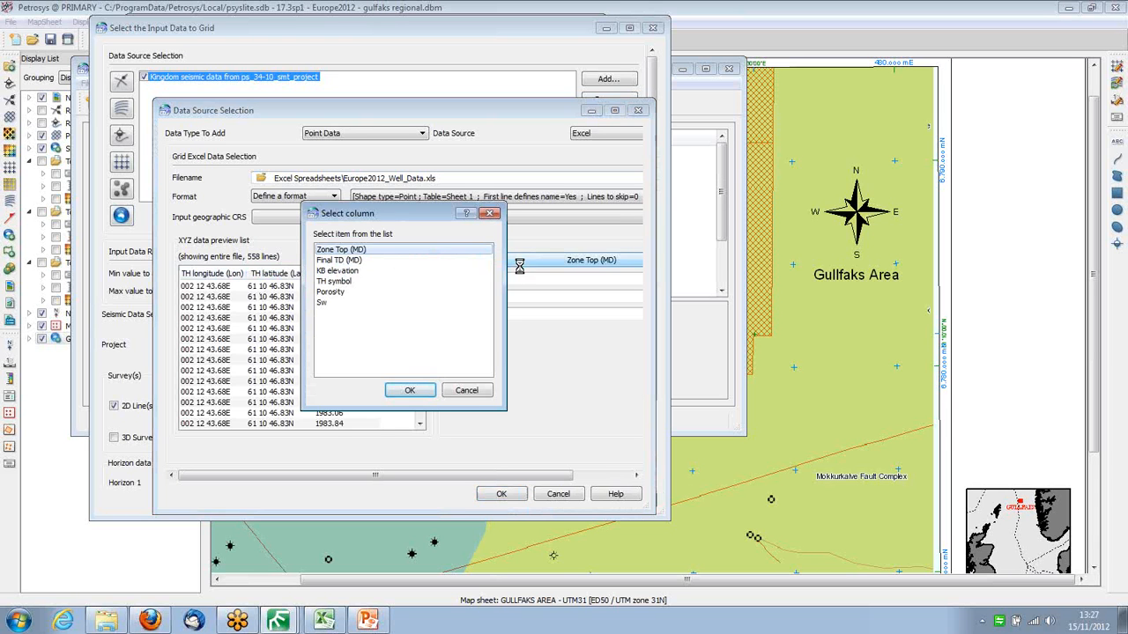
left_click(366, 270)
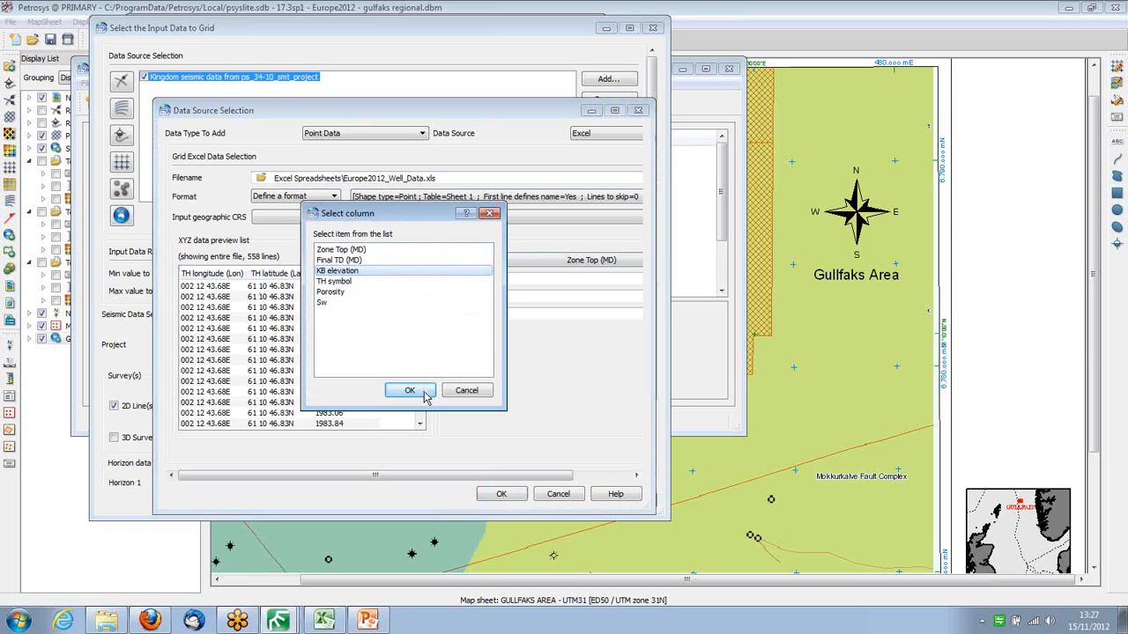
left_click(357, 303)
left_click(465, 390)
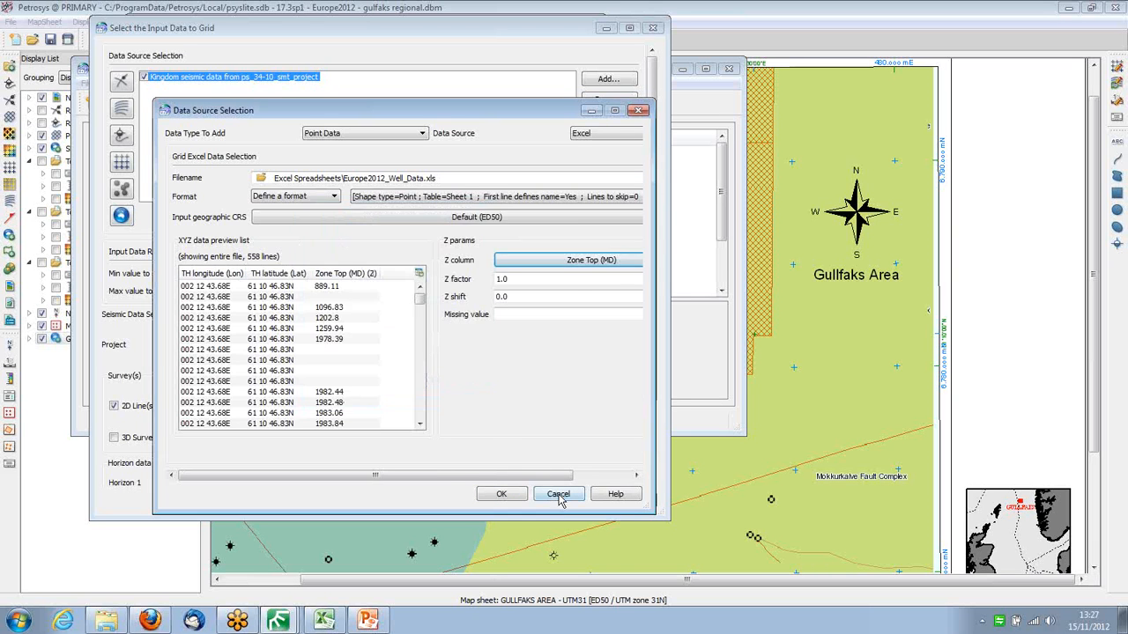
left_click(559, 494)
left_click(564, 498)
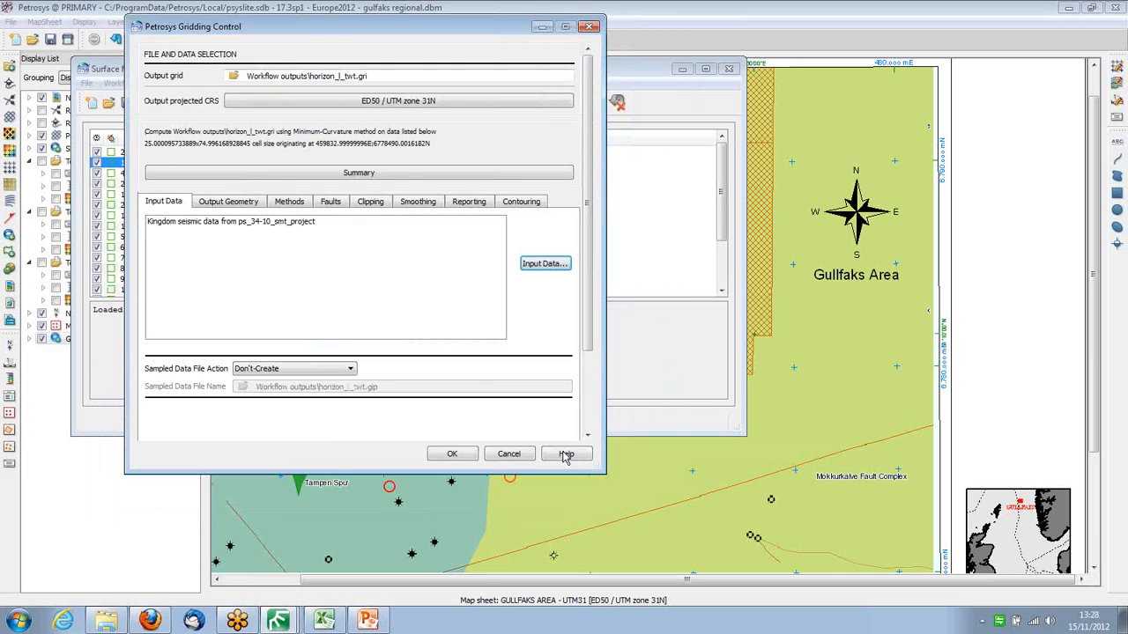
left_click(509, 454)
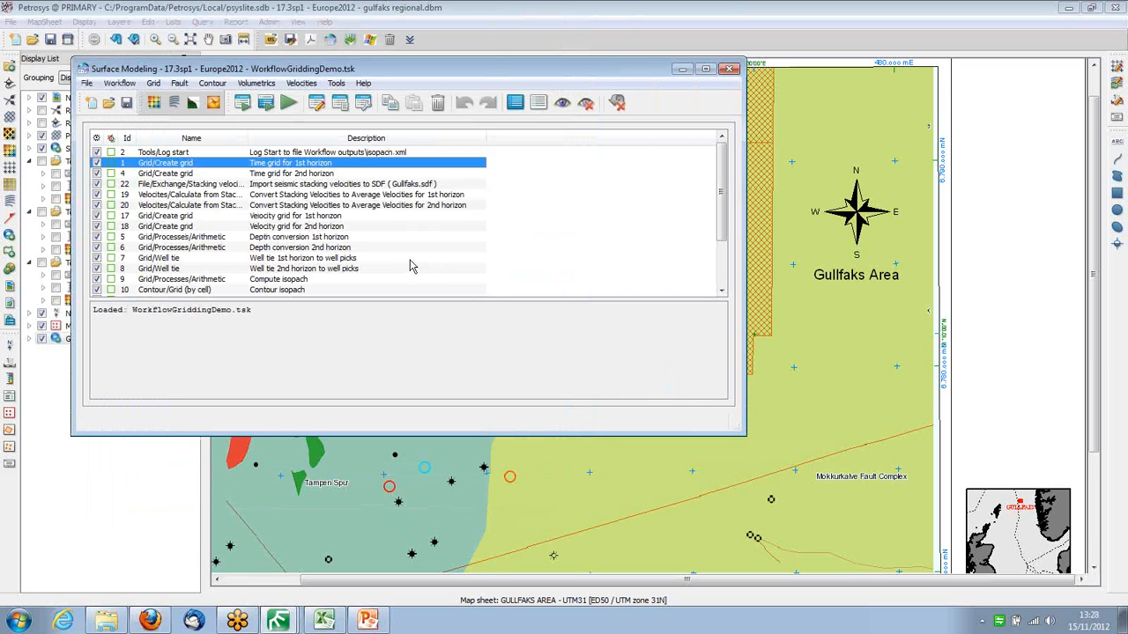
Review the workflow tasks from the stacking velocity import through depth conversion and well ties to the isopach computation
left_click(214, 184)
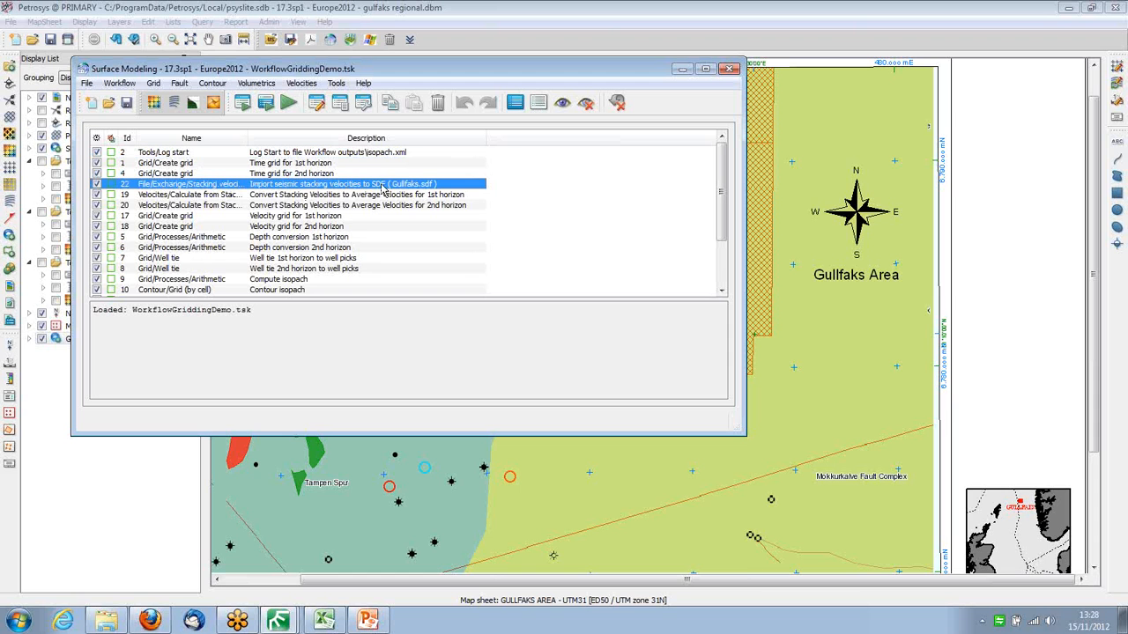
left_click(230, 206)
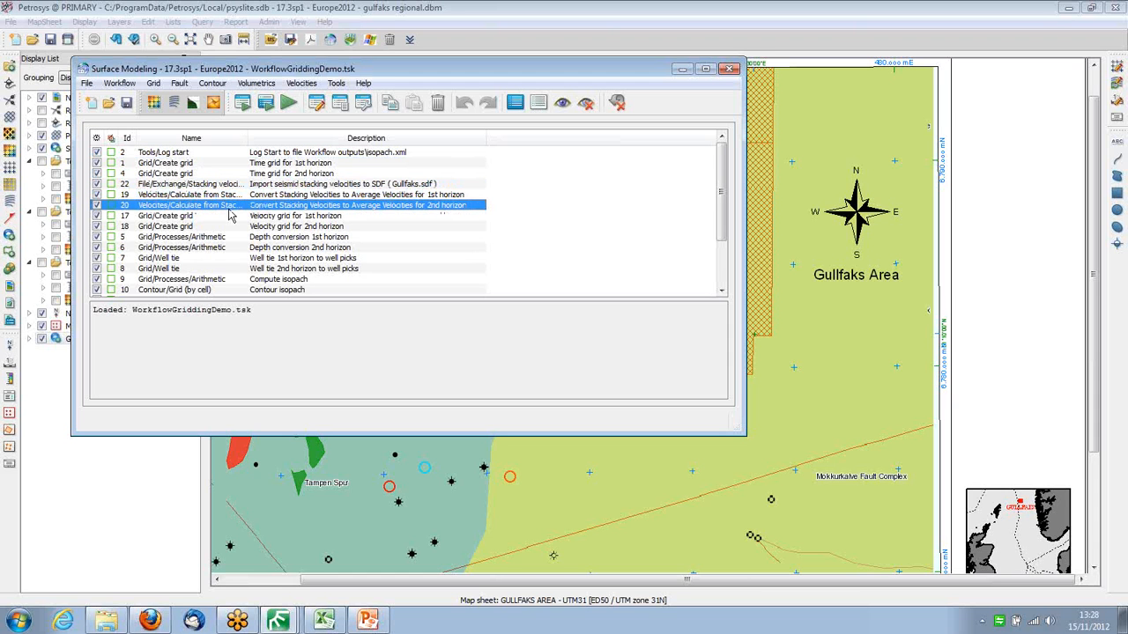
left_click(222, 217)
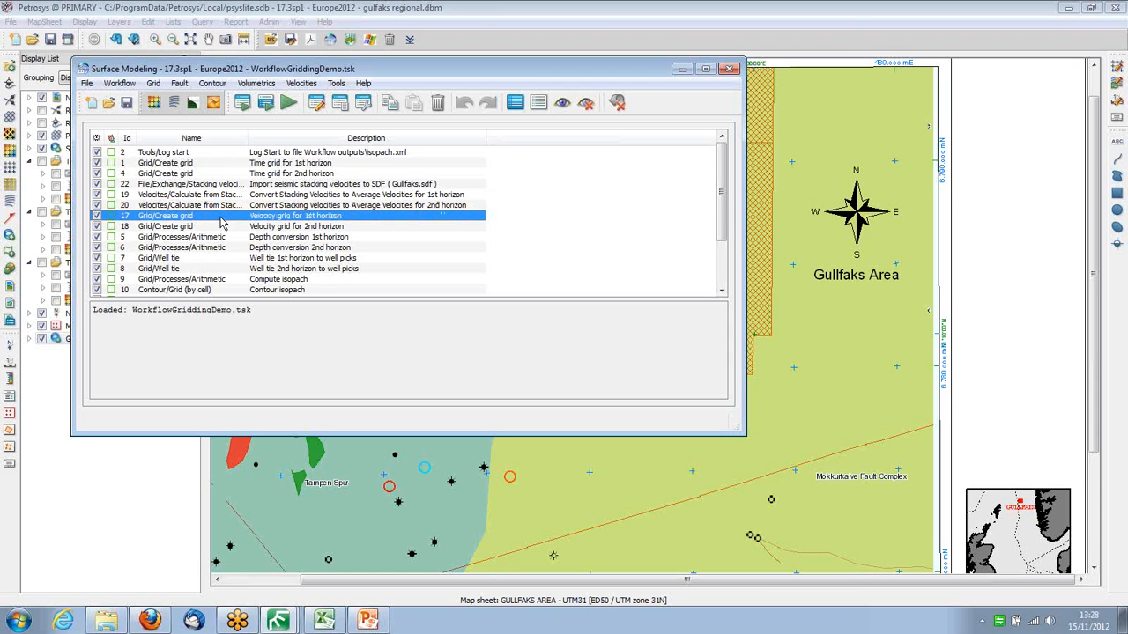
left_click(218, 237)
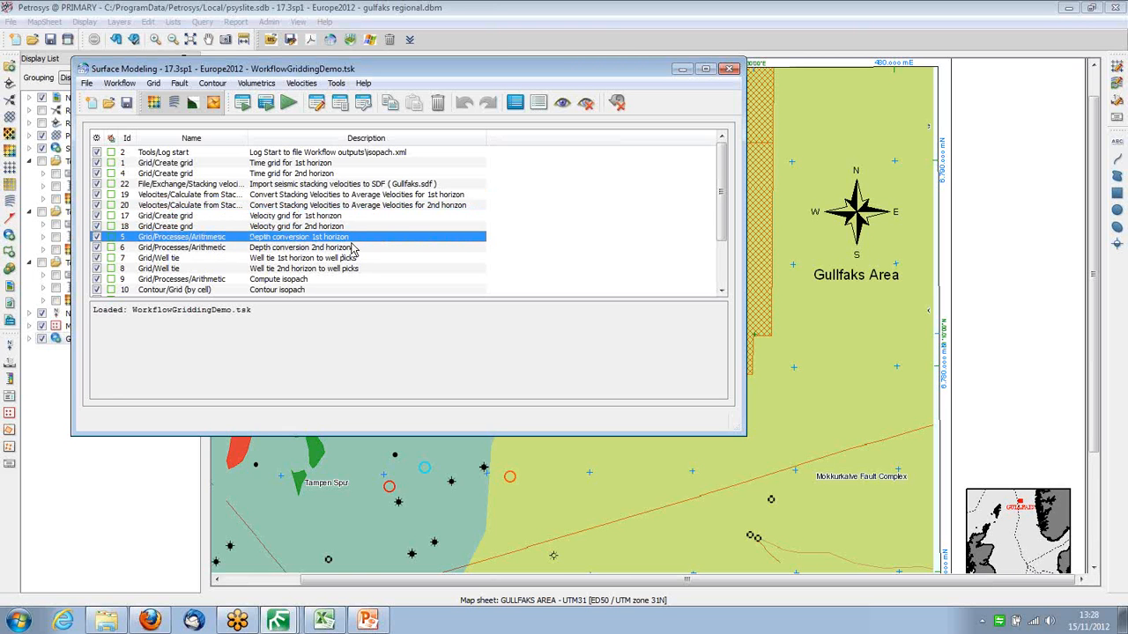
key("Down")
key("Down")
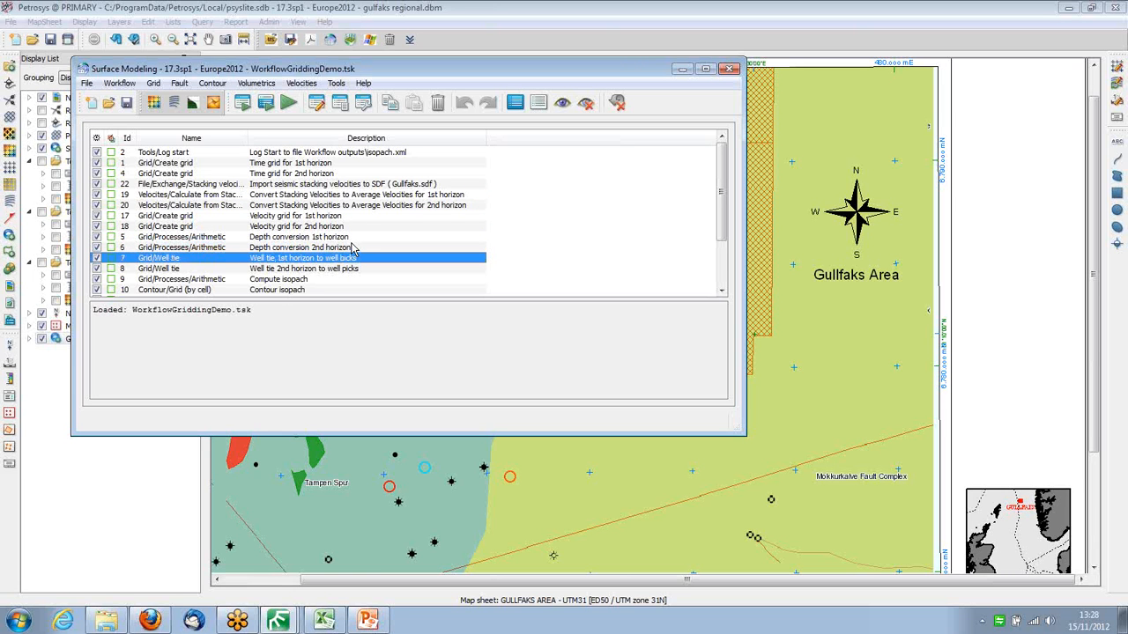
key("Down")
key("Down")
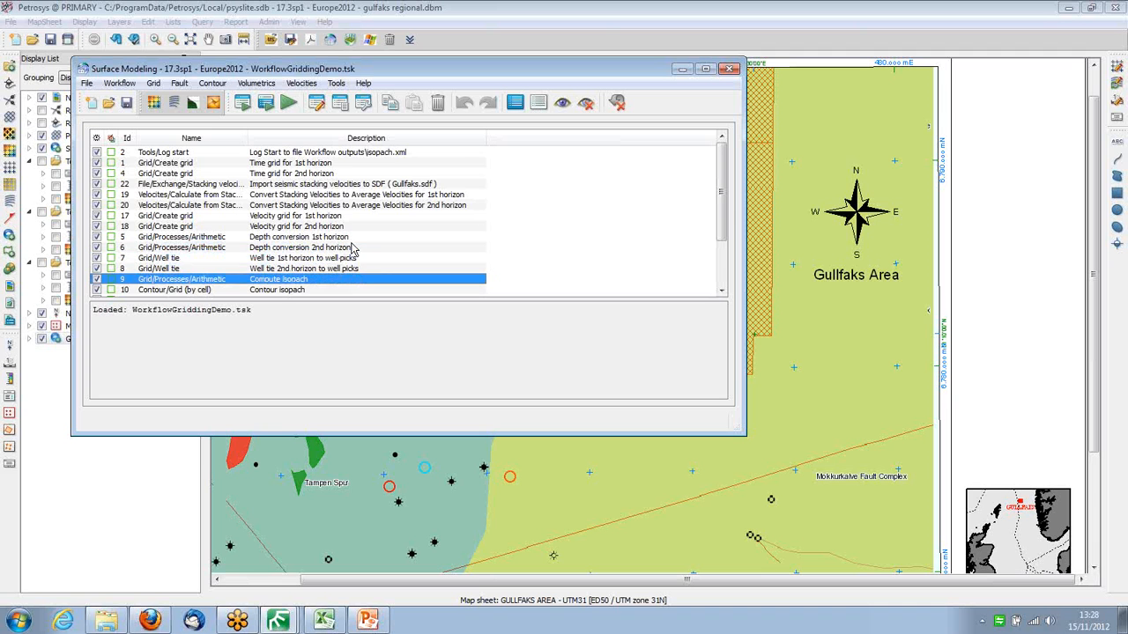
Review the remaining workflow tasks, covering isopach contouring, p10 and p90 porosity volumetrics, and the Zmap and shape file exports
scroll(351, 248, "down", 2)
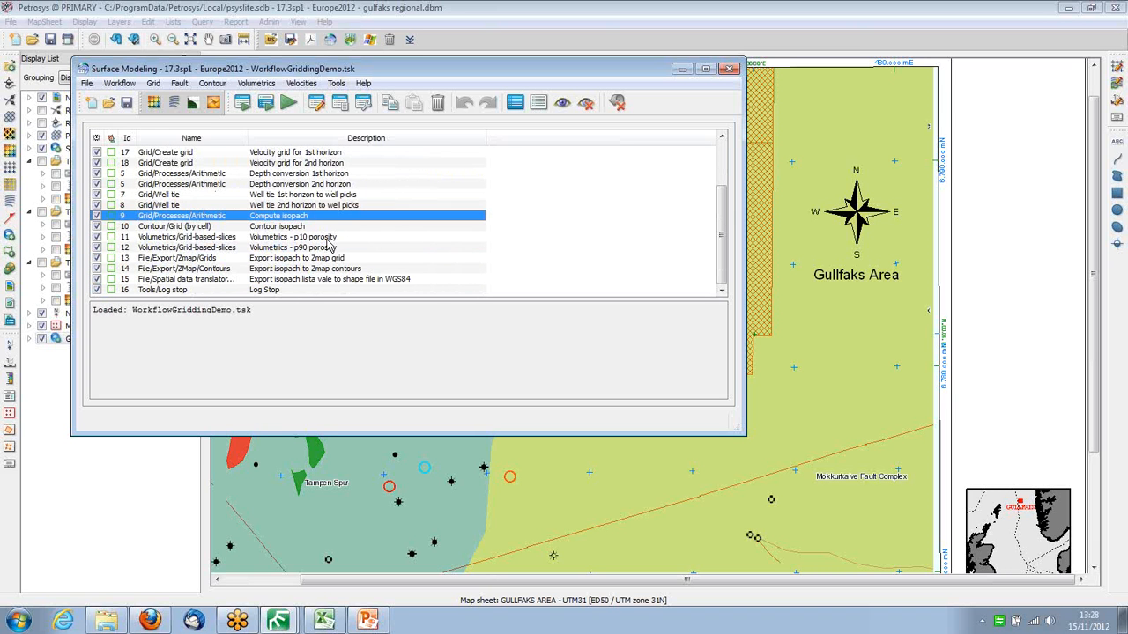
key("Down")
key("Down")
key("Down")
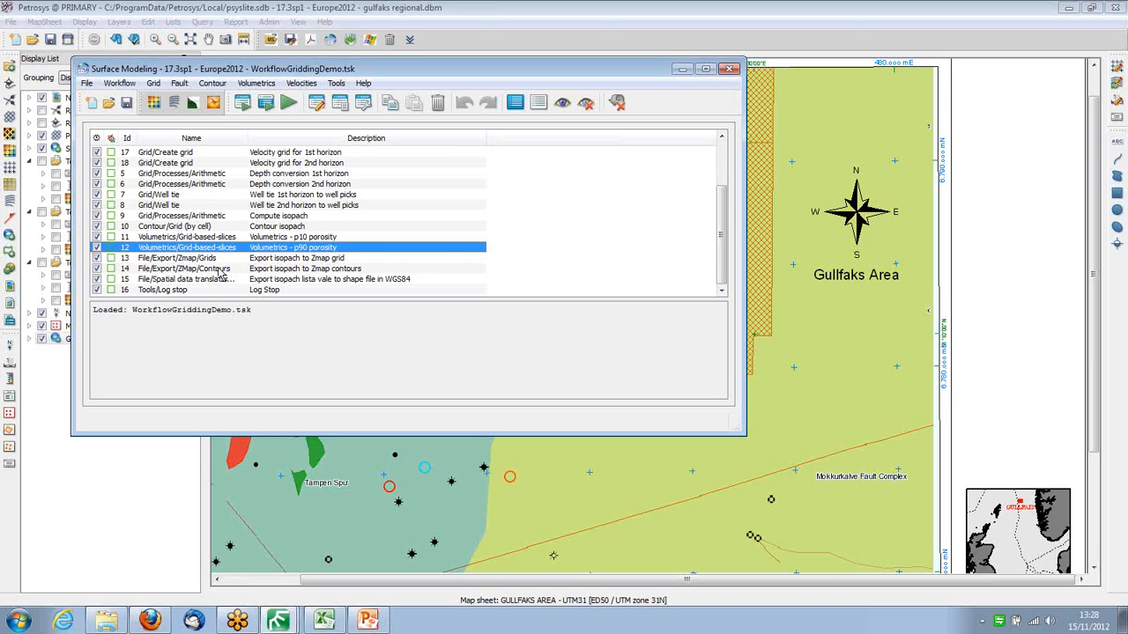
left_click(220, 270)
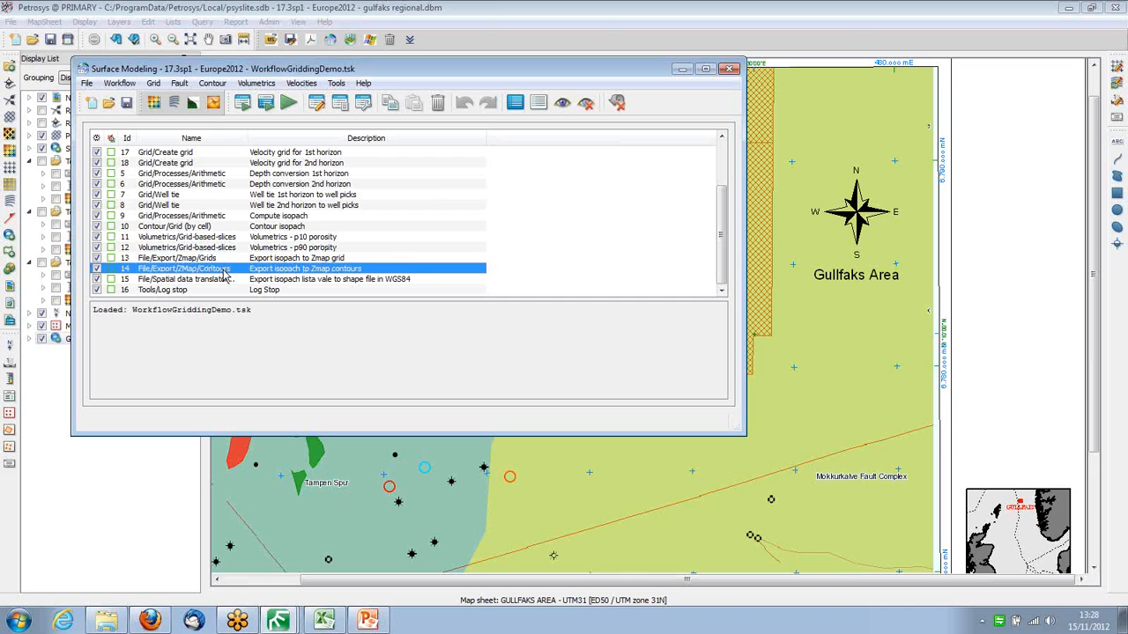
left_click(226, 279)
scroll(227, 280, "up", 2)
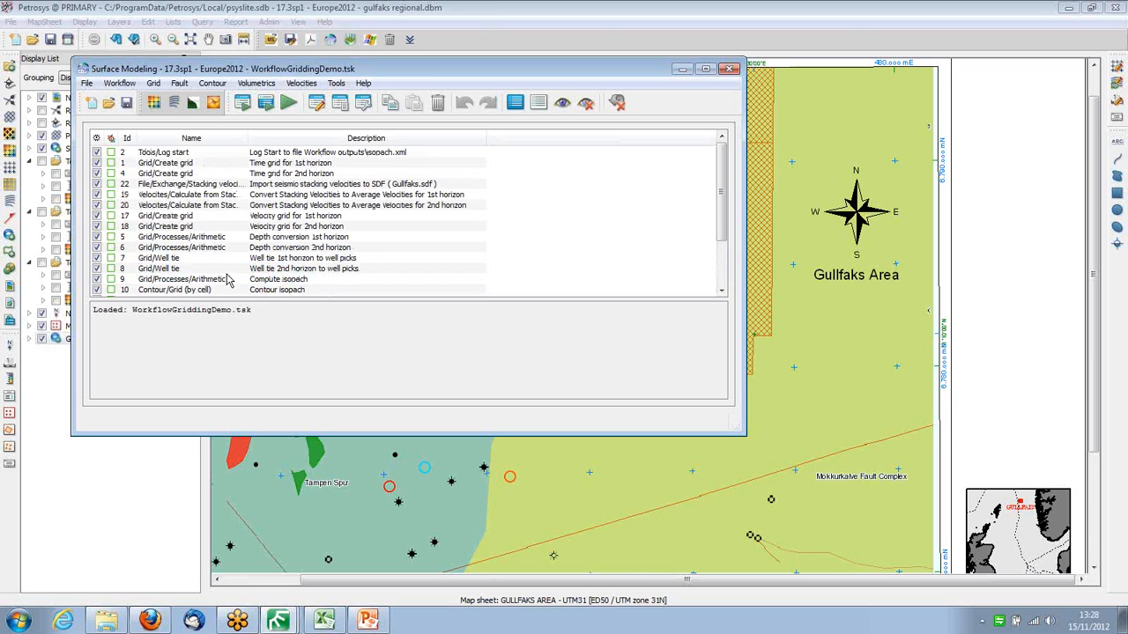
Examine the output geometry and 3D seismic survey data sources of the 1st horizon time grid task, and close it without changes
left_click(210, 164)
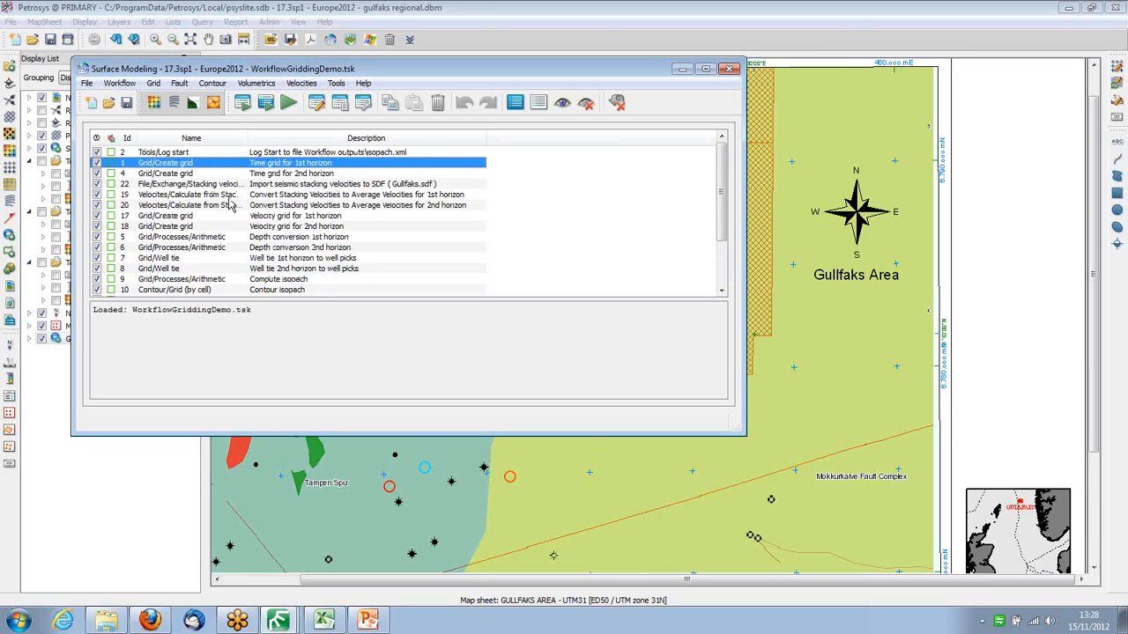
double_click(192, 162)
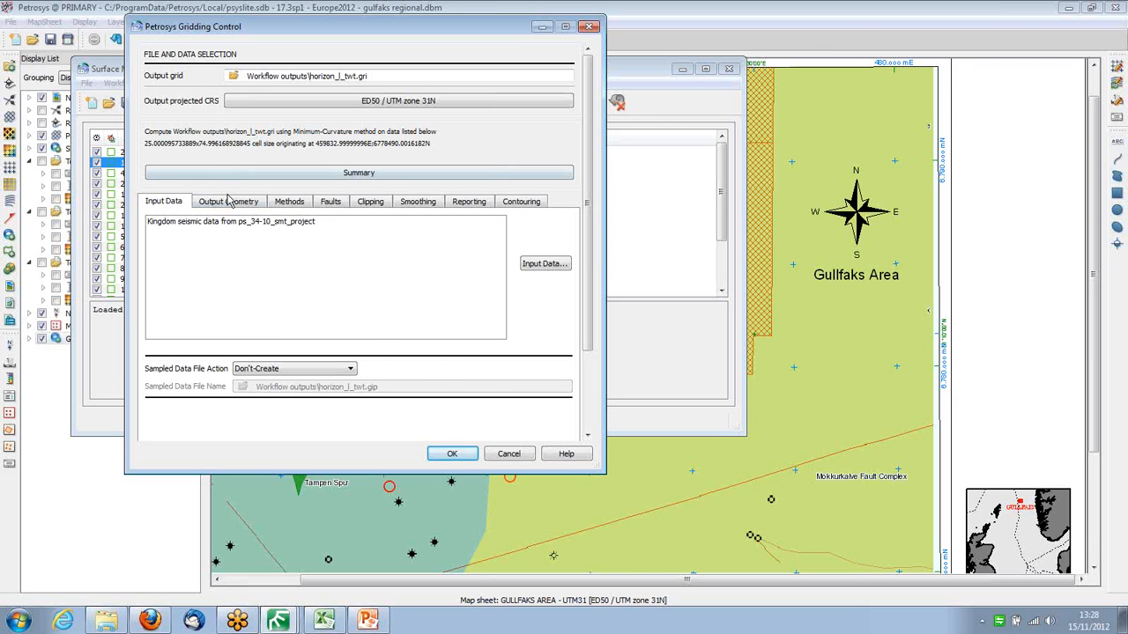
left_click(229, 202)
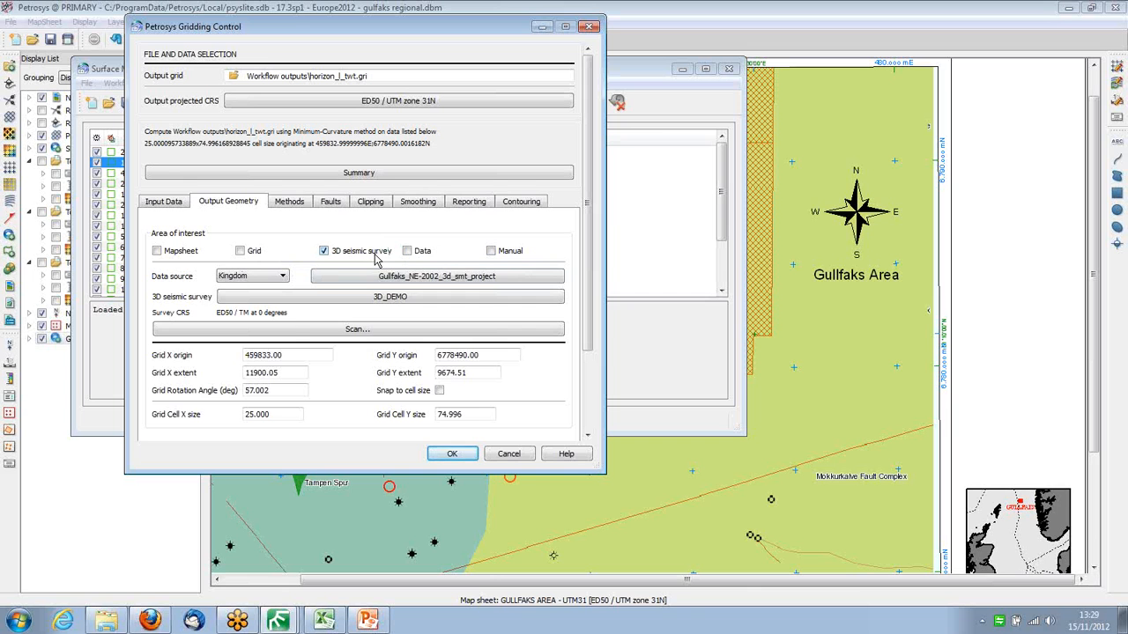
left_click(280, 276)
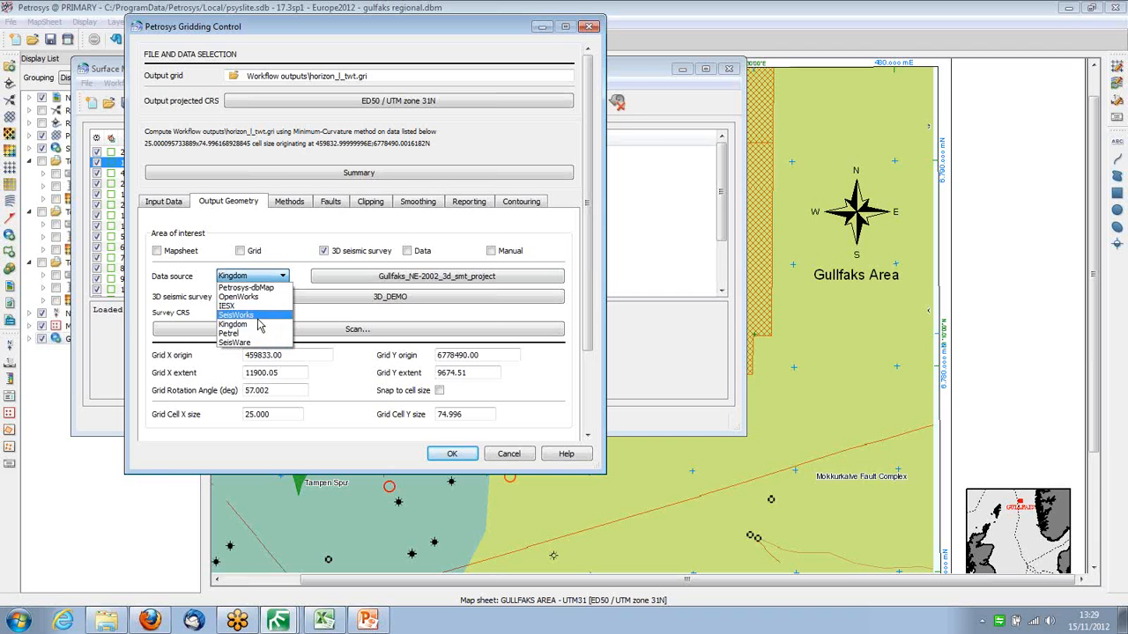
left_click(361, 330)
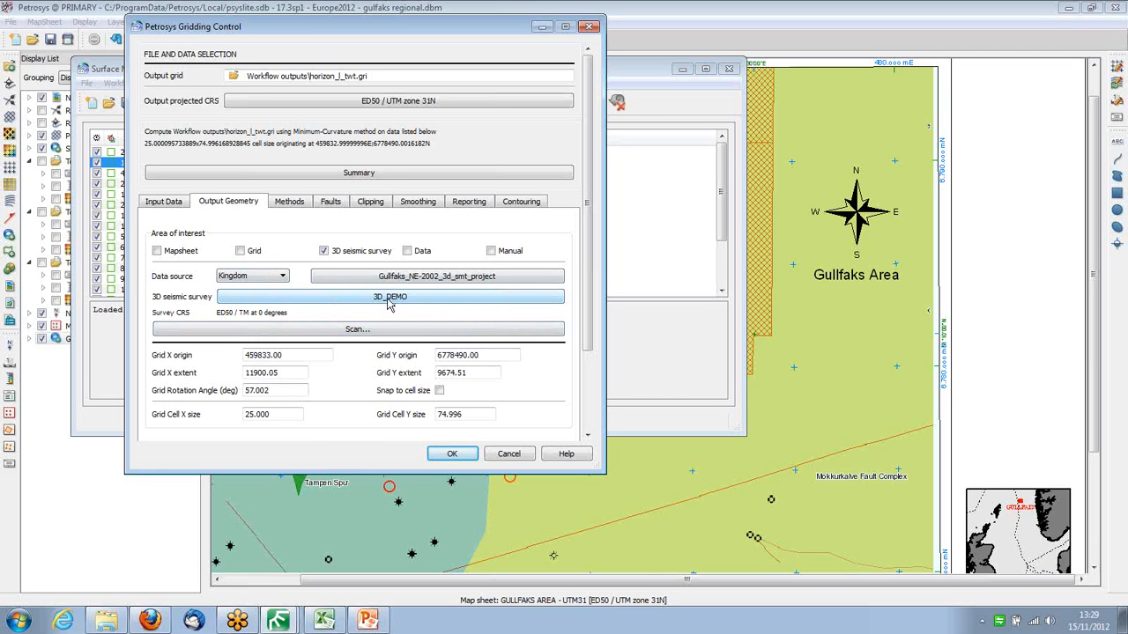
left_click(508, 454)
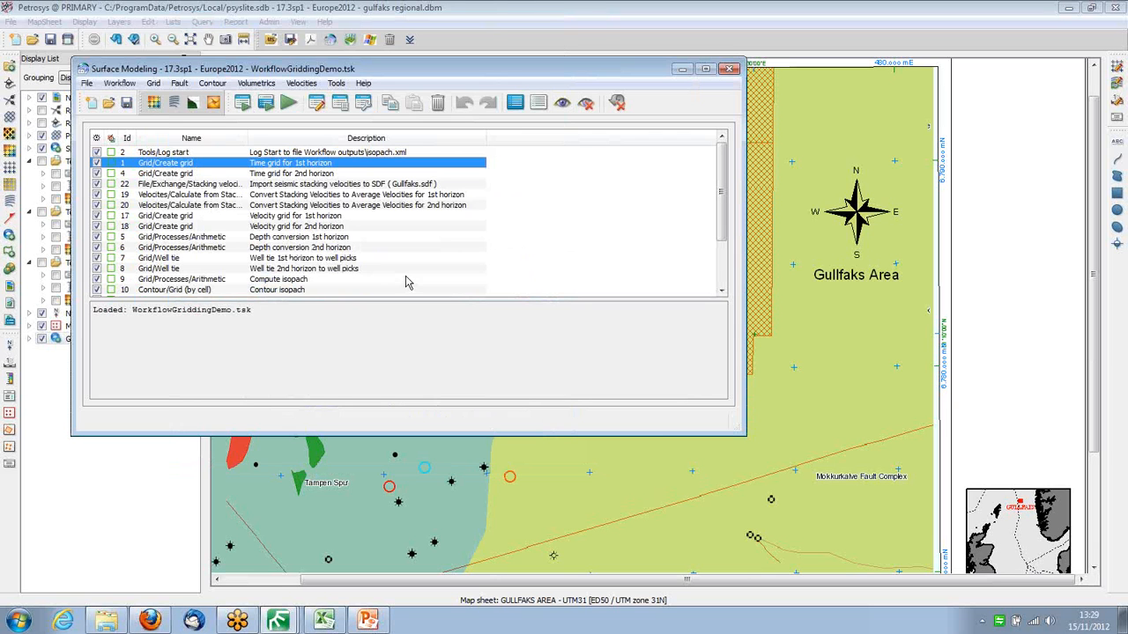
Examine the input text file of the seismic stacking velocity import task and the list of available text formats
left_click(220, 185)
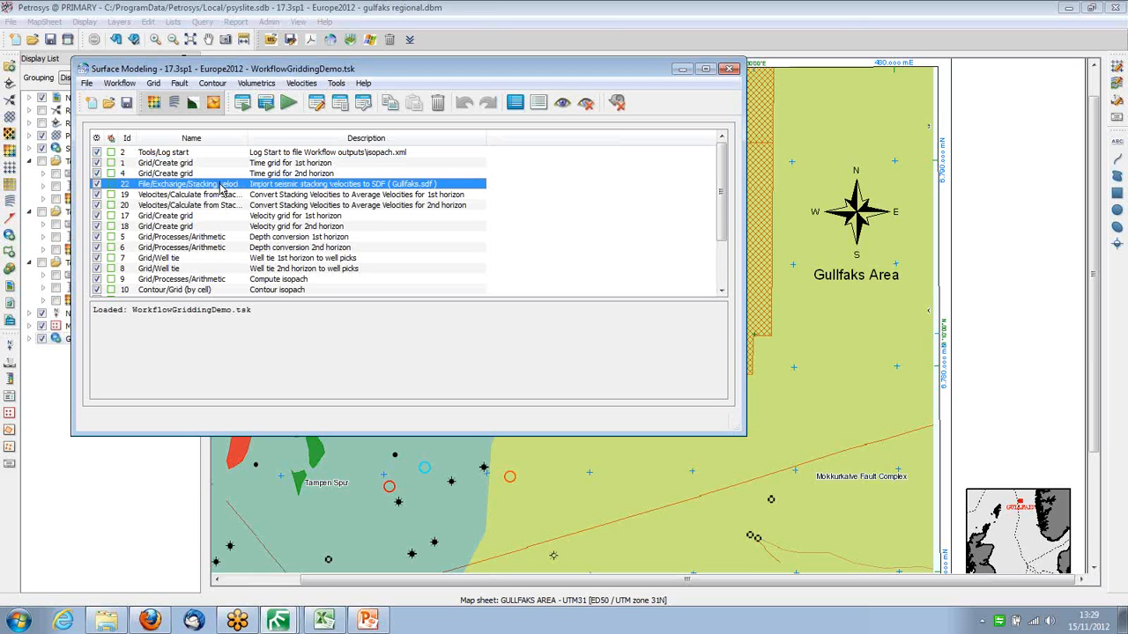
double_click(221, 185)
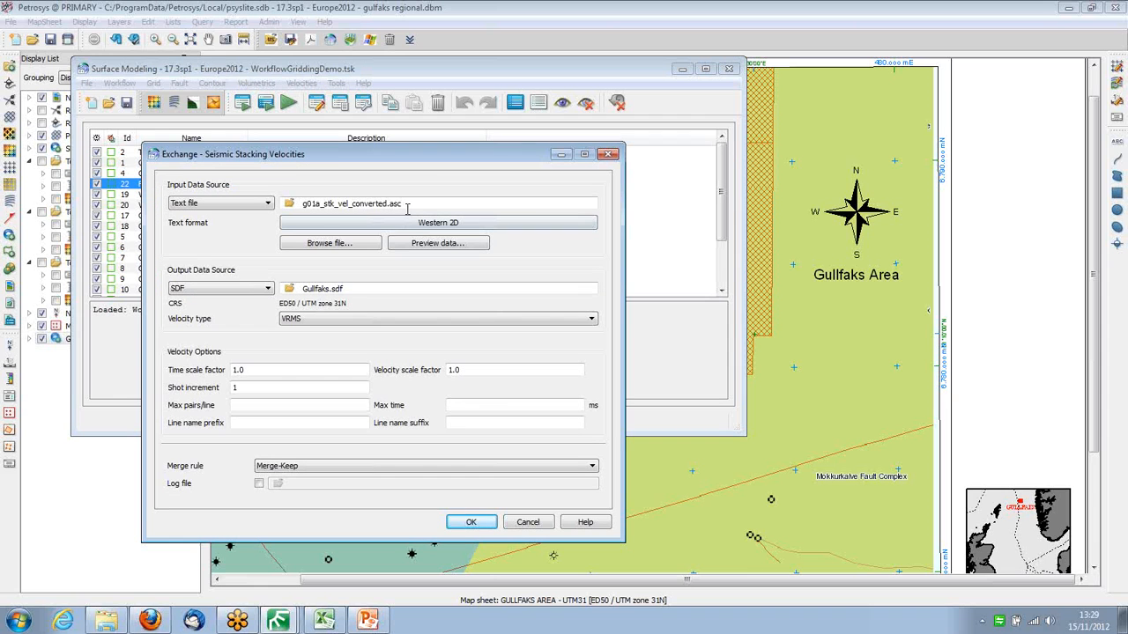
left_click_drag(408, 204, 298, 218)
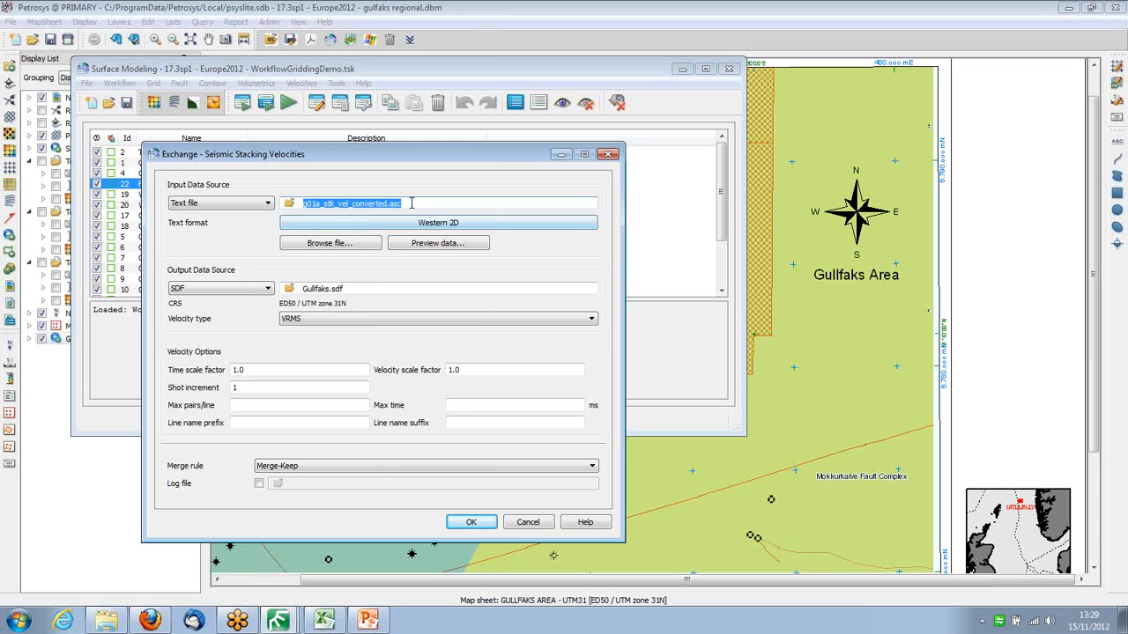
left_click(364, 226)
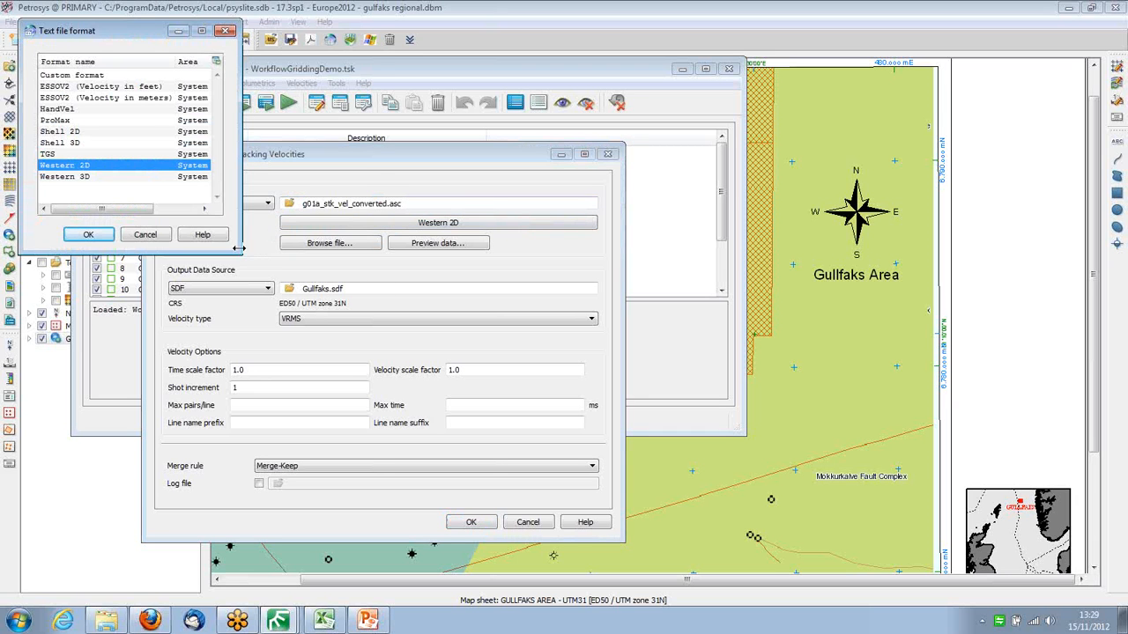
left_click_drag(272, 265, 380, 317)
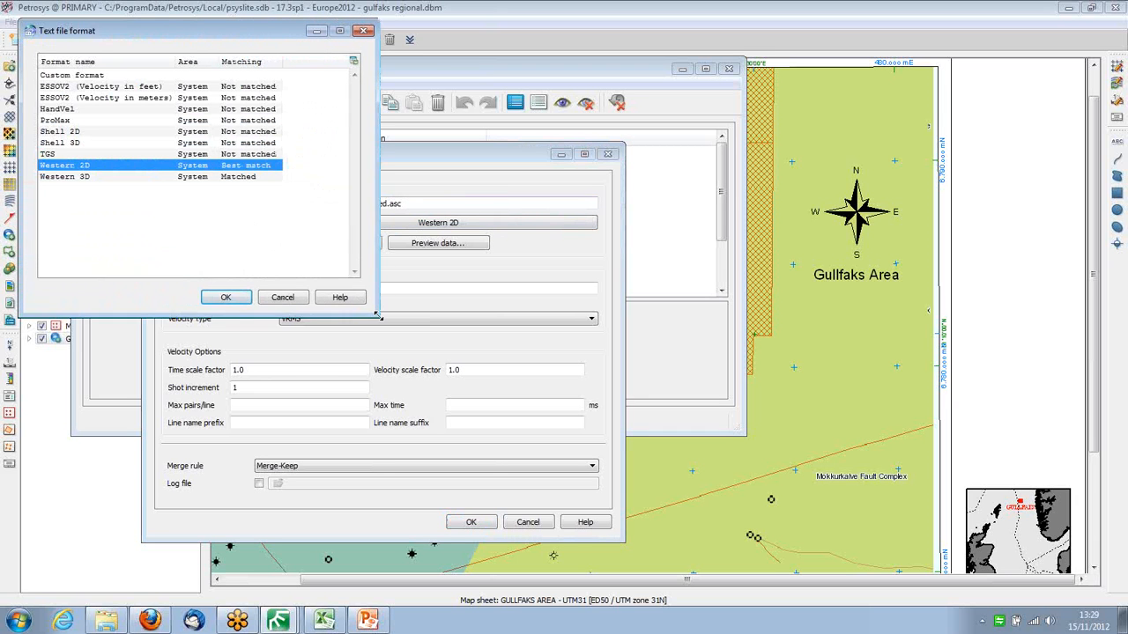
Compare the ESSOV2, HandVel, Western 2D and custom text formats, and close the format list and import task without changes
left_click(78, 88)
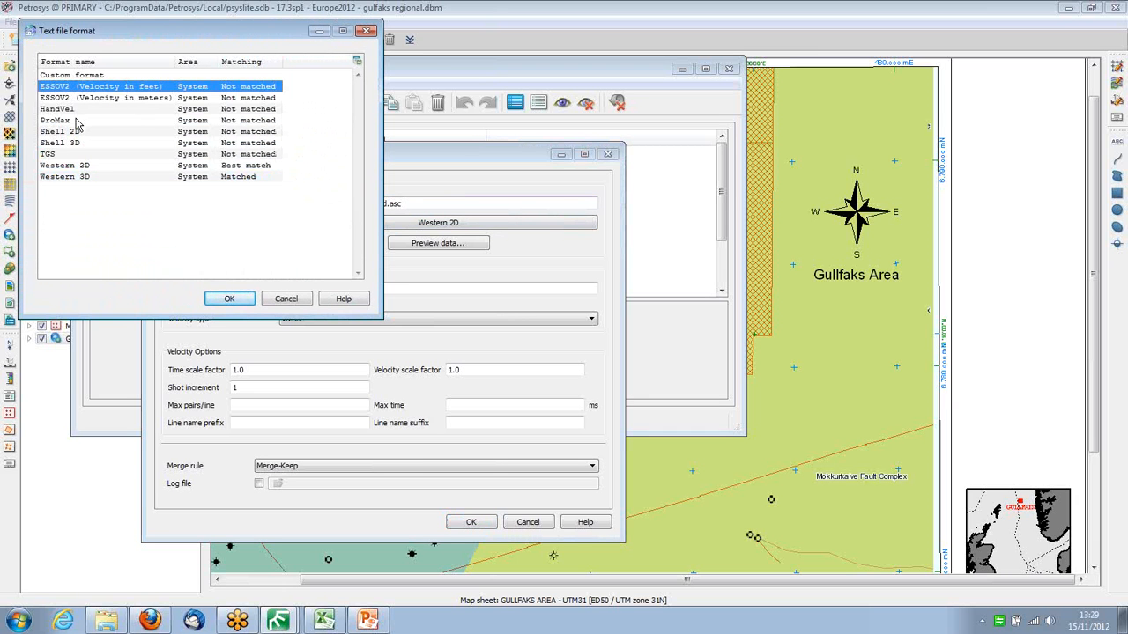
left_click(81, 110)
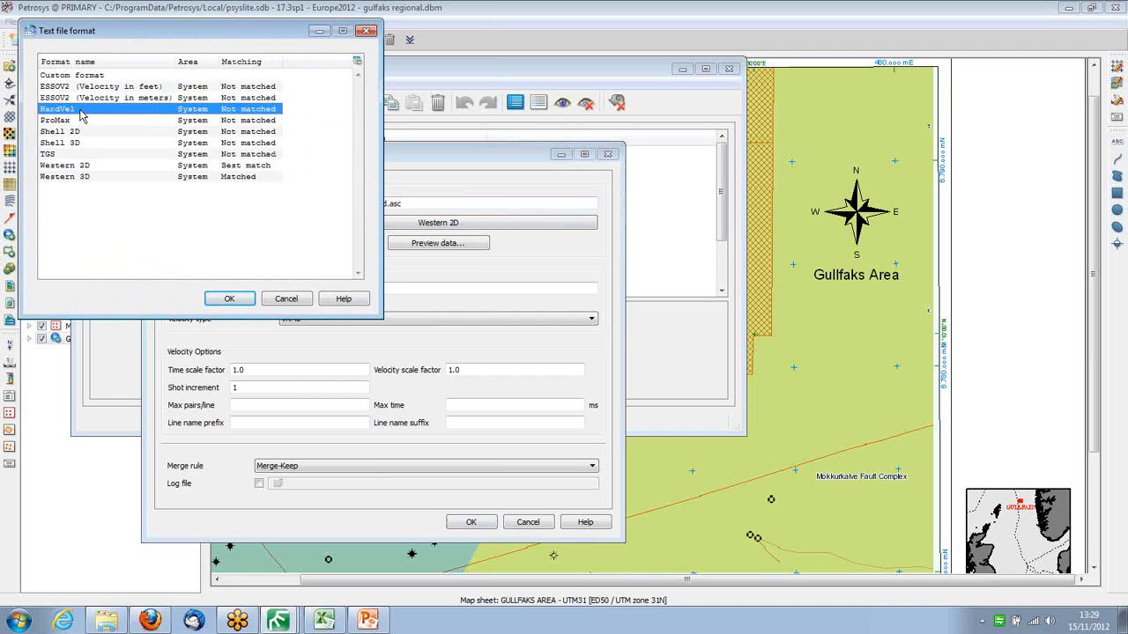
left_click(98, 168)
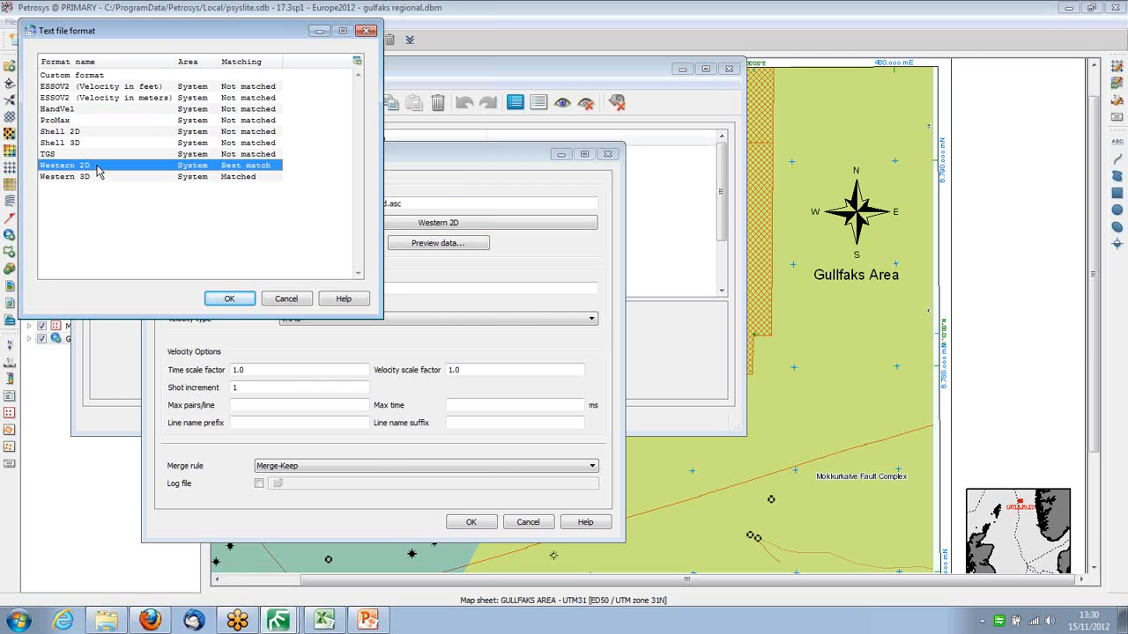
left_click(113, 77)
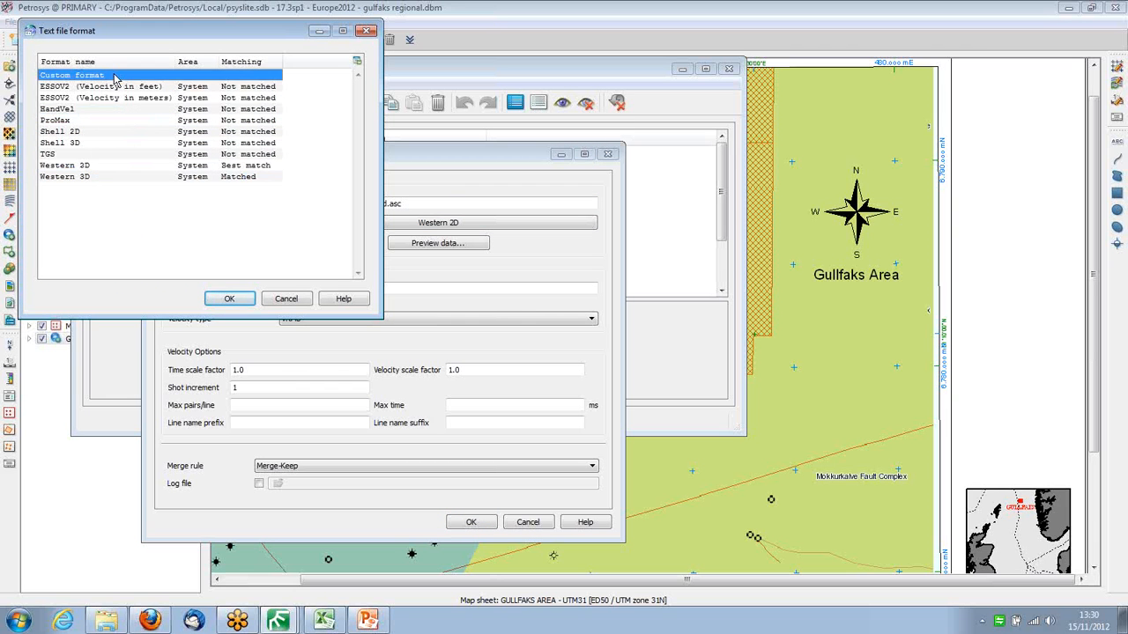
left_click(116, 168)
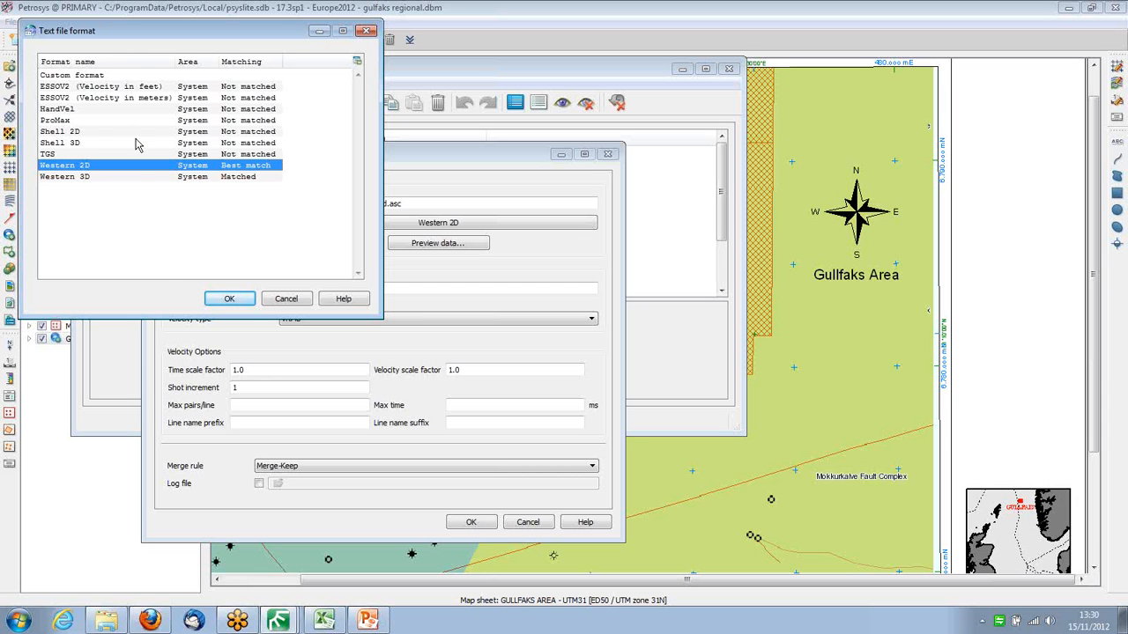
left_click(123, 98)
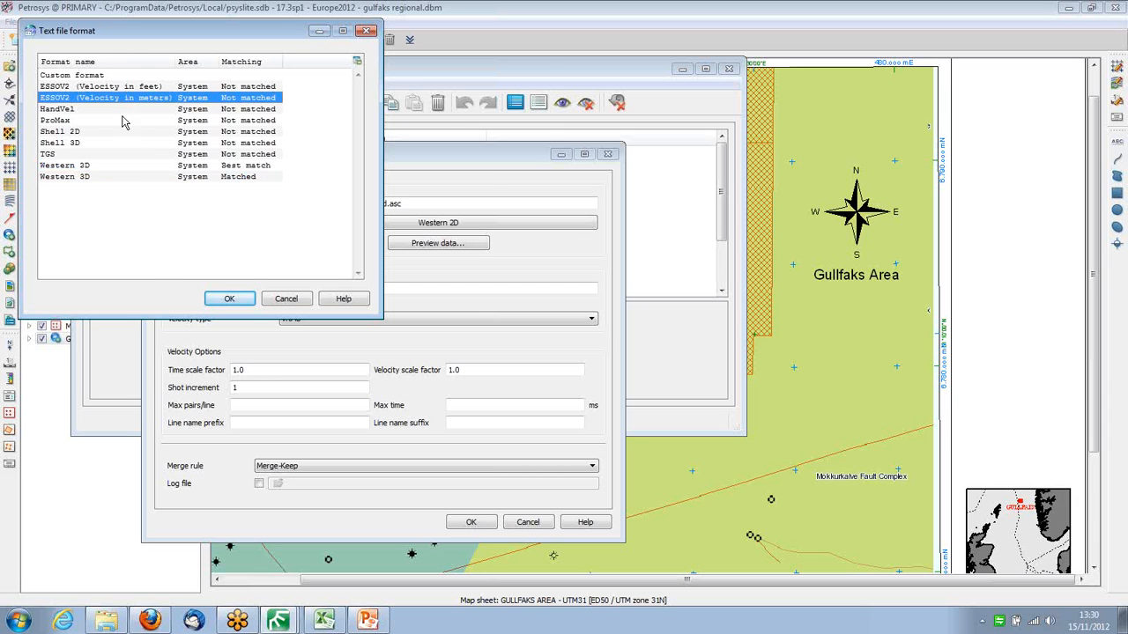
left_click(283, 298)
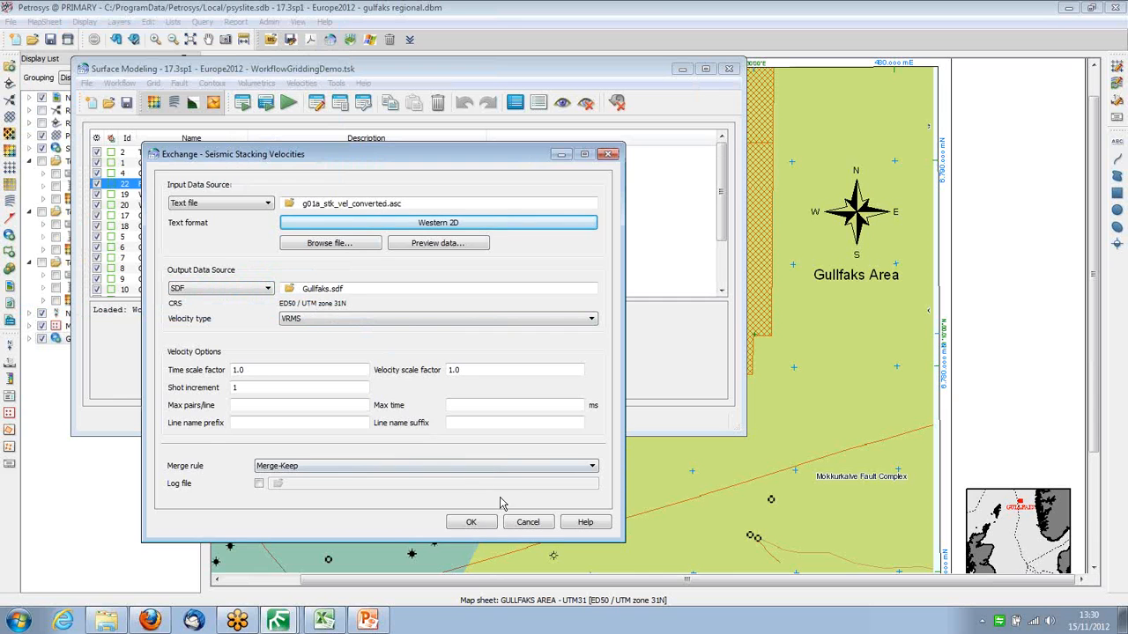
left_click(527, 521)
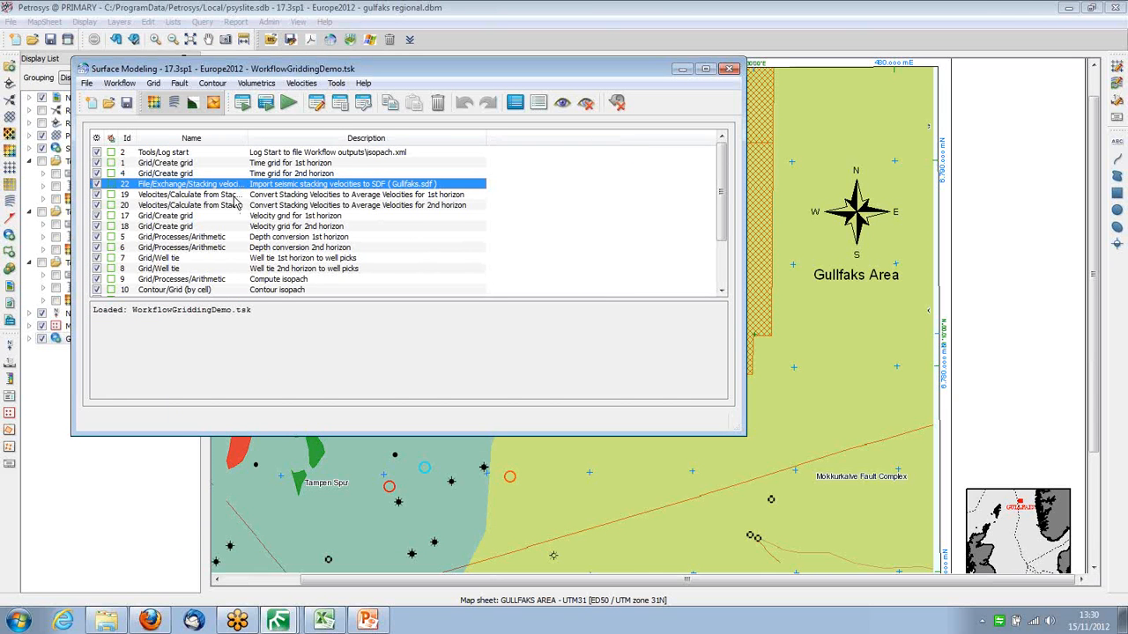
Examine the computation methods of the task converting stacking to average velocities for the 1st horizon, and close it without changes
left_click(207, 195)
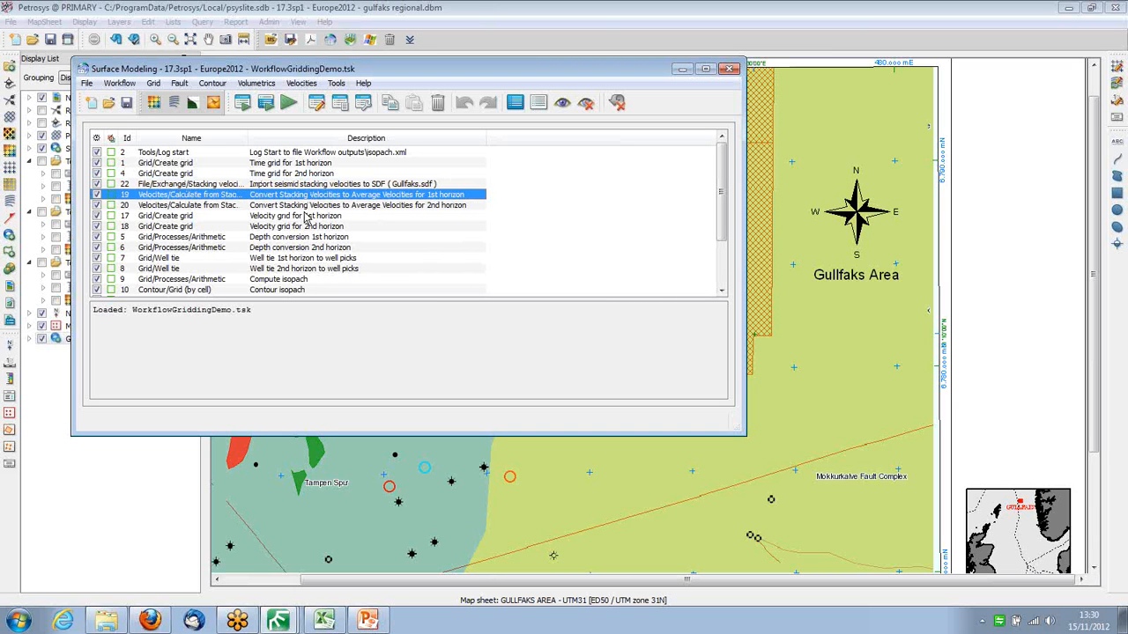
left_click(310, 84)
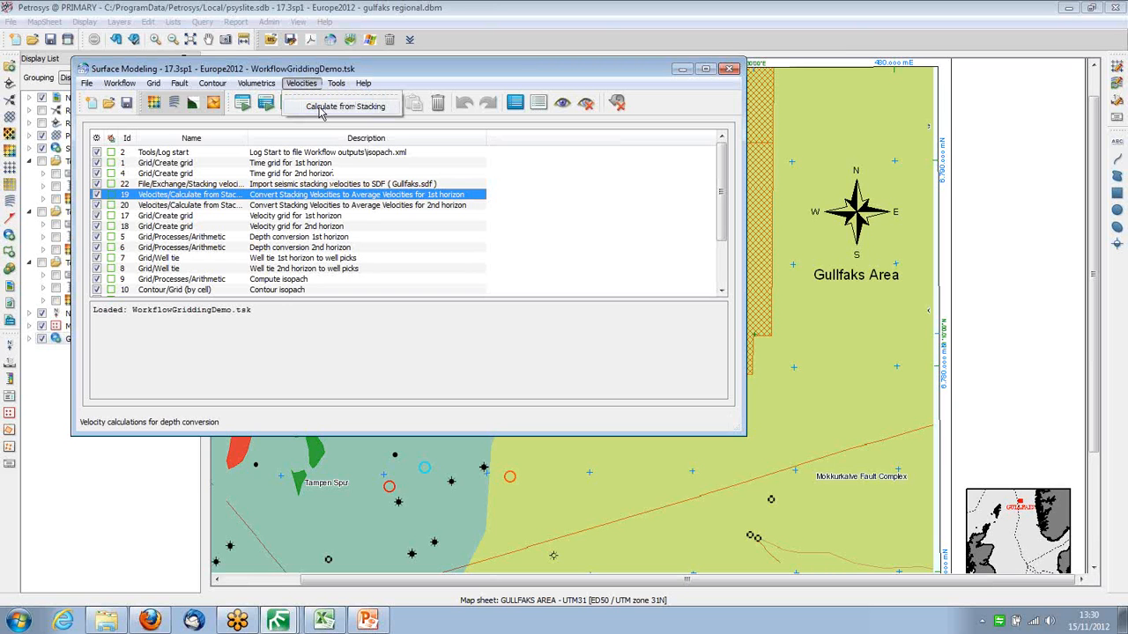
left_click(218, 198)
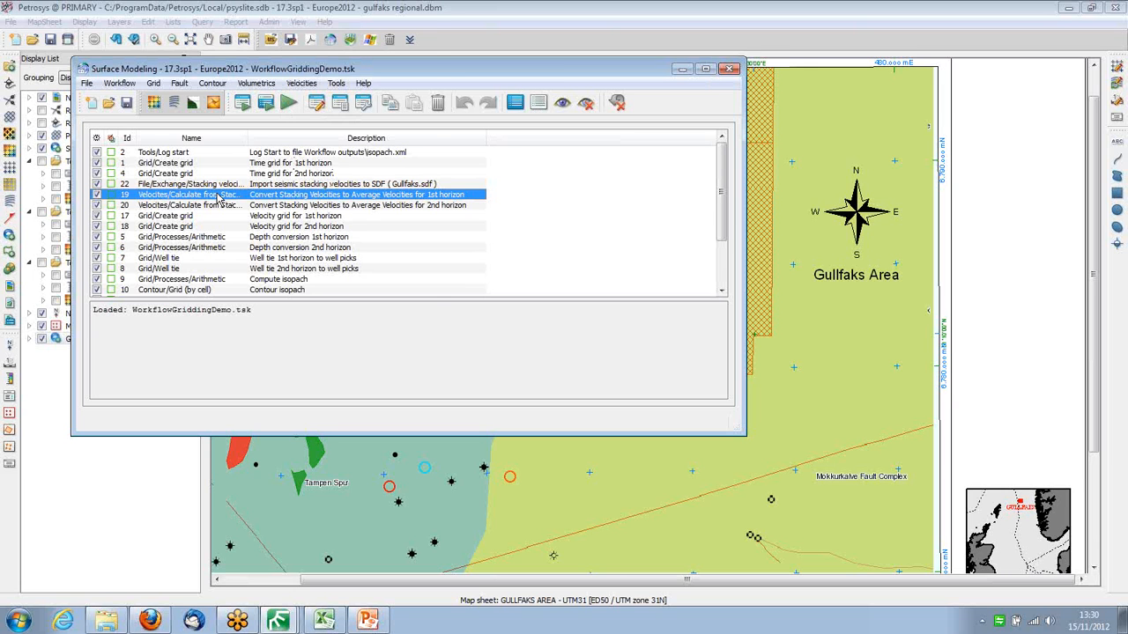
double_click(217, 197)
left_click_drag(274, 40, 691, 120)
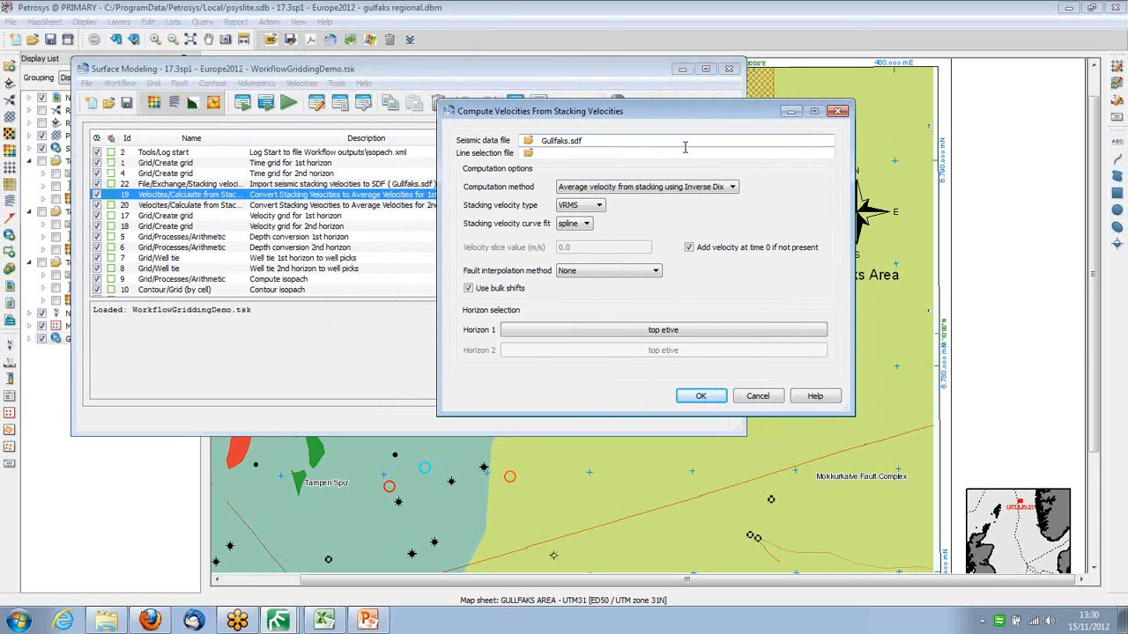
left_click(668, 187)
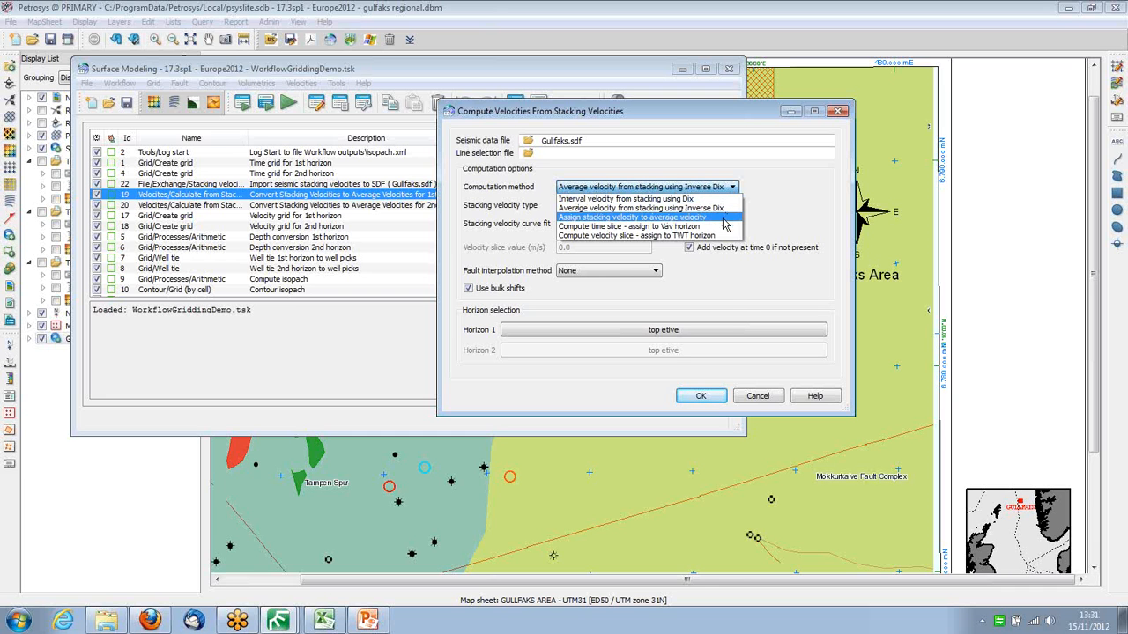
left_click(757, 396)
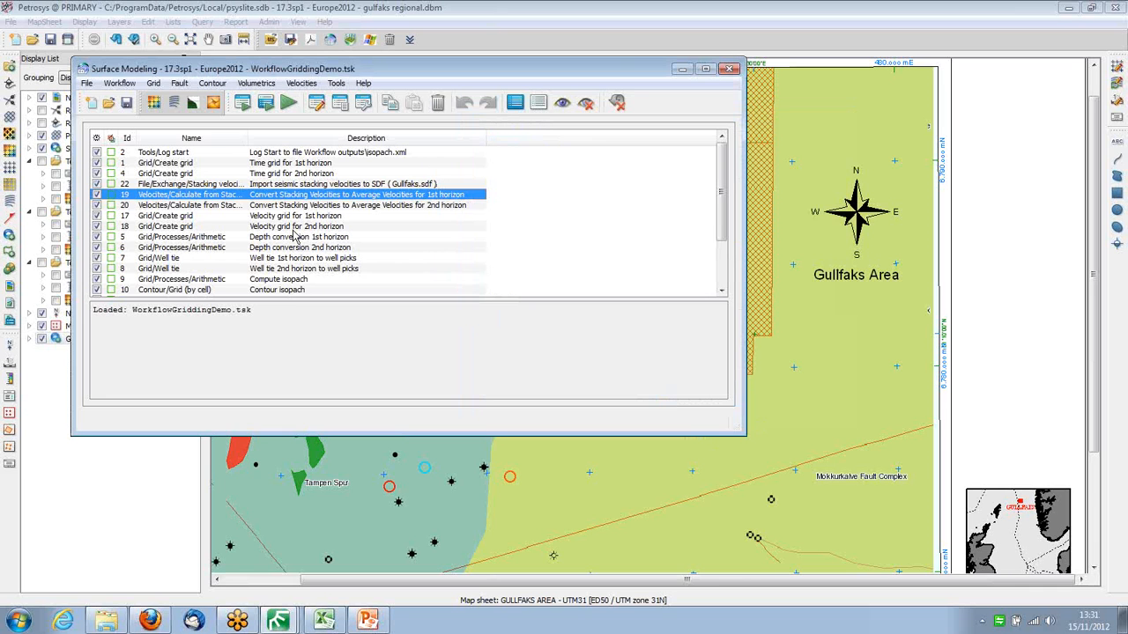
Review the velocity grid tasks for both horizons and the depth conversion task for the 1st horizon
left_click(212, 218)
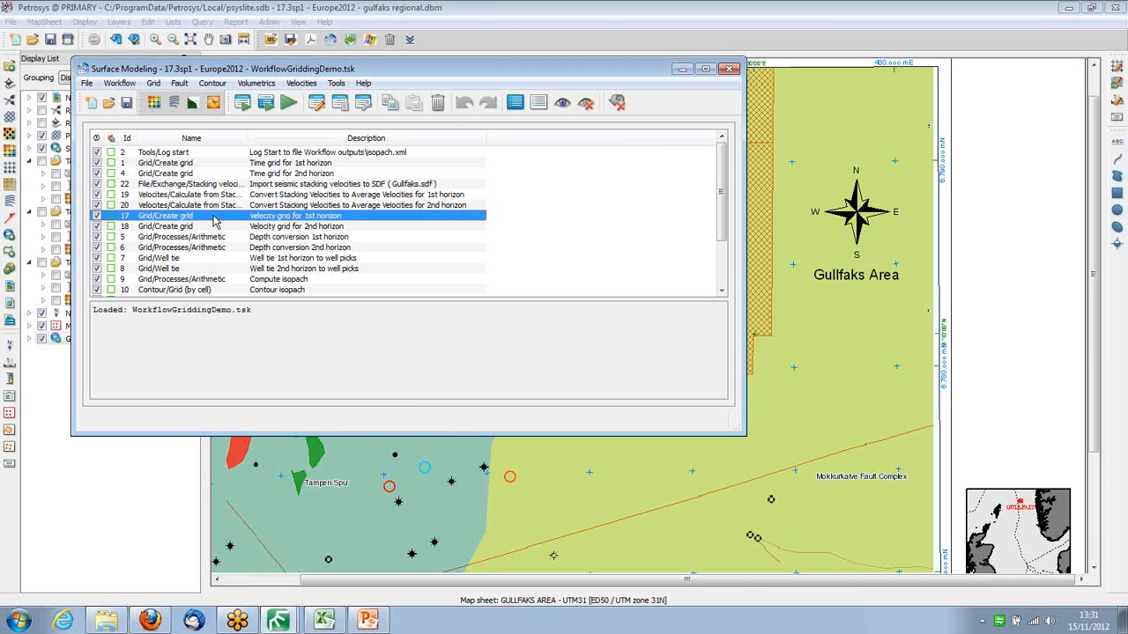
left_click(216, 228)
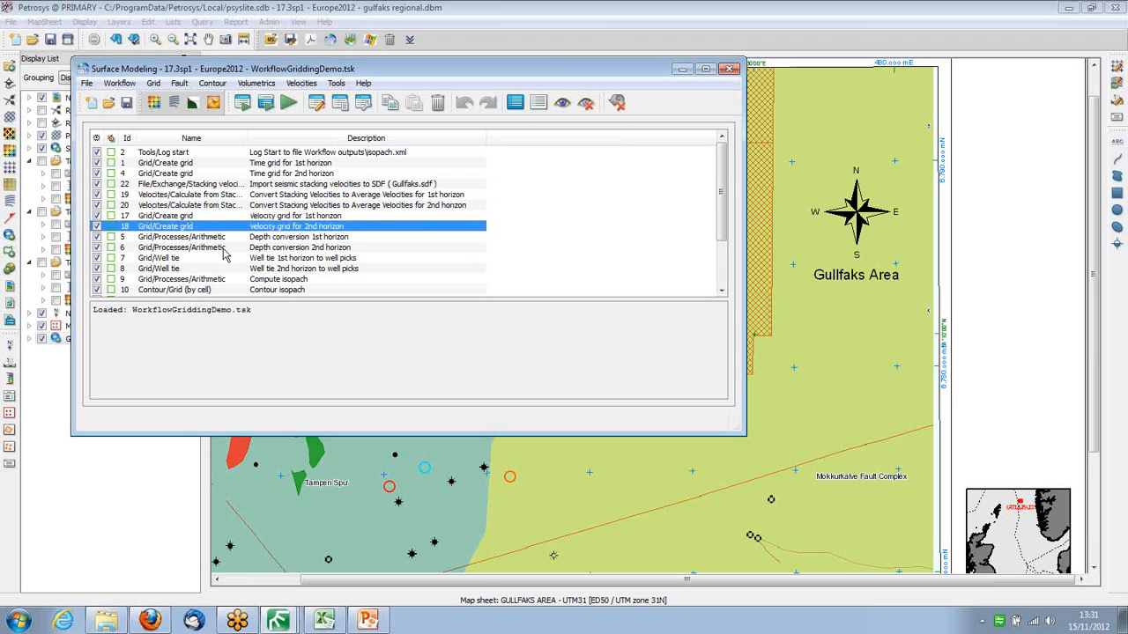
left_click(215, 238)
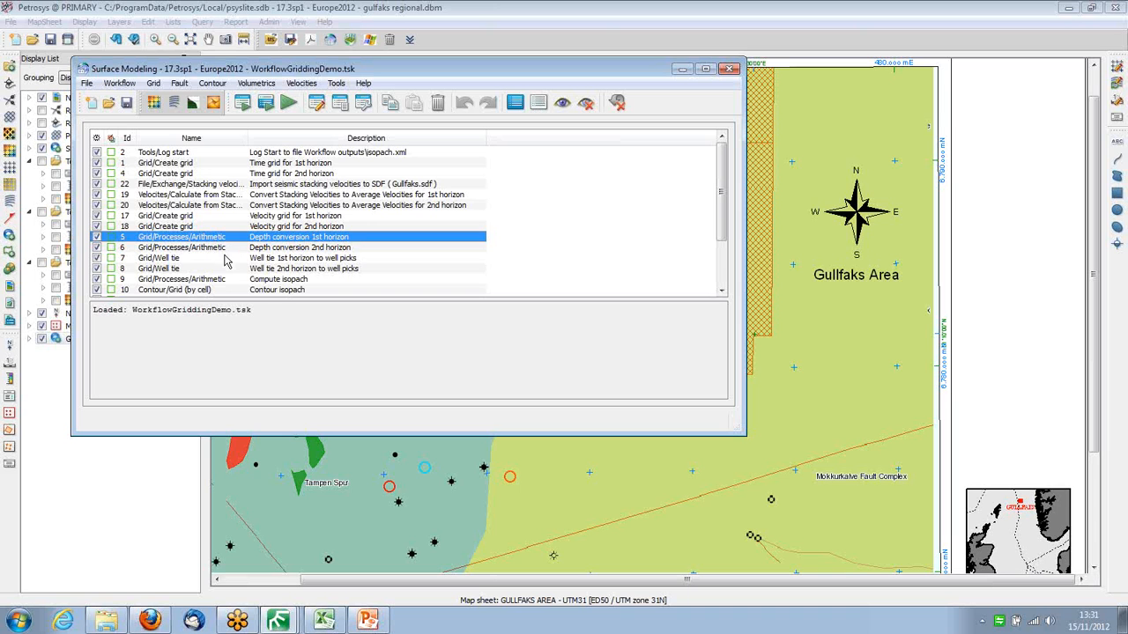
Check the reporting options of the 1st horizon well tie task, and run it without saving misties to CSV, overwriting the existing output files
left_click(225, 260)
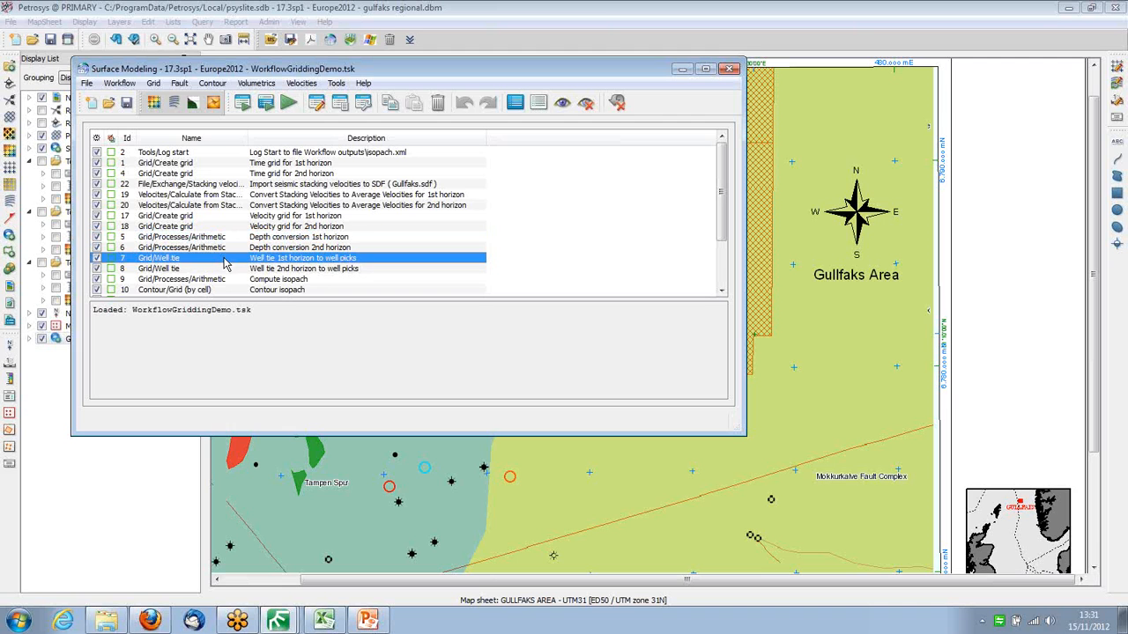
double_click(225, 261)
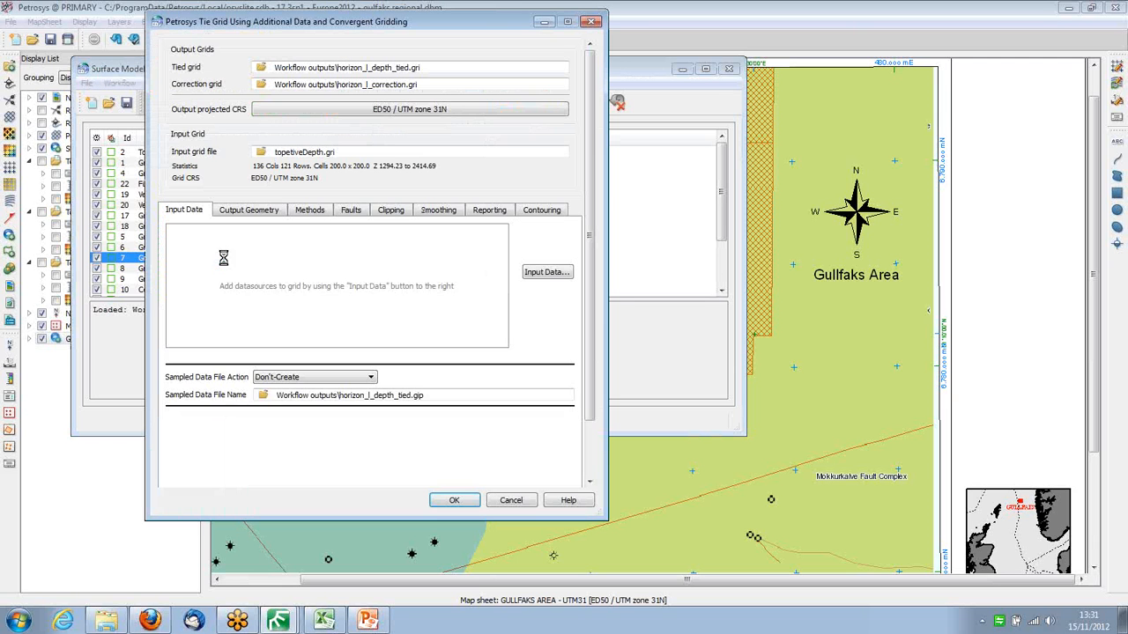
left_click(502, 212)
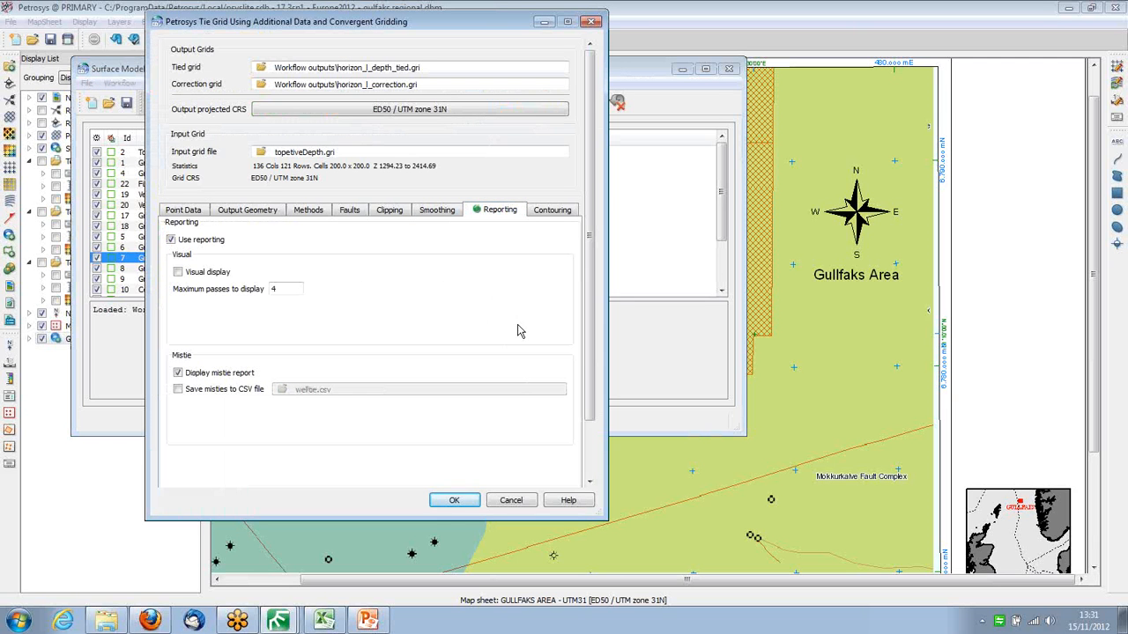
left_click(179, 390)
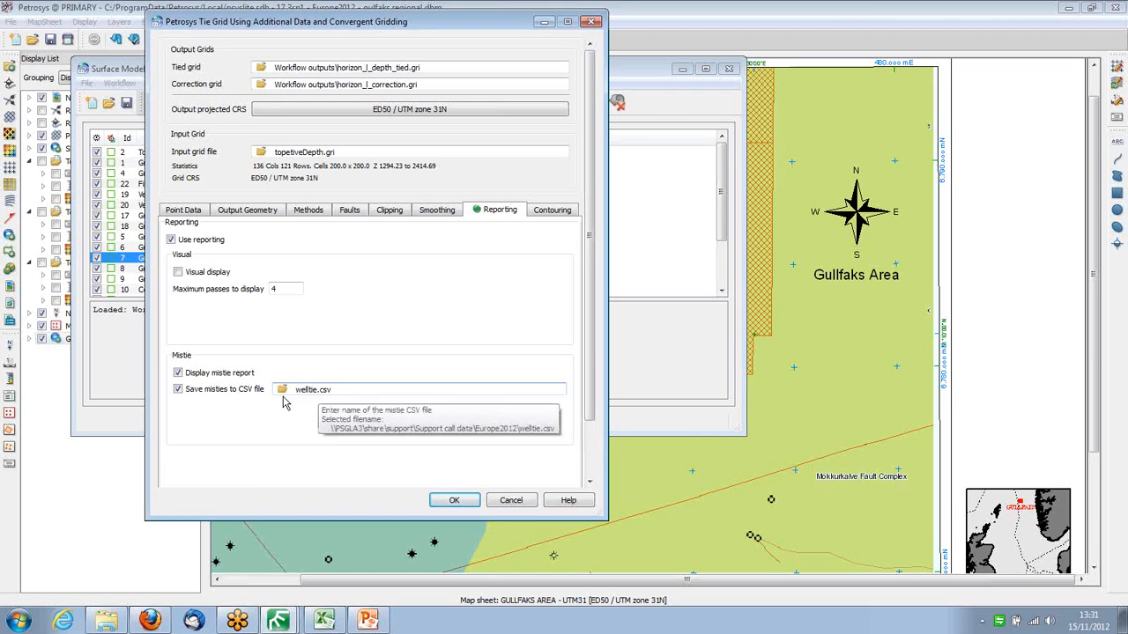
left_click(179, 389)
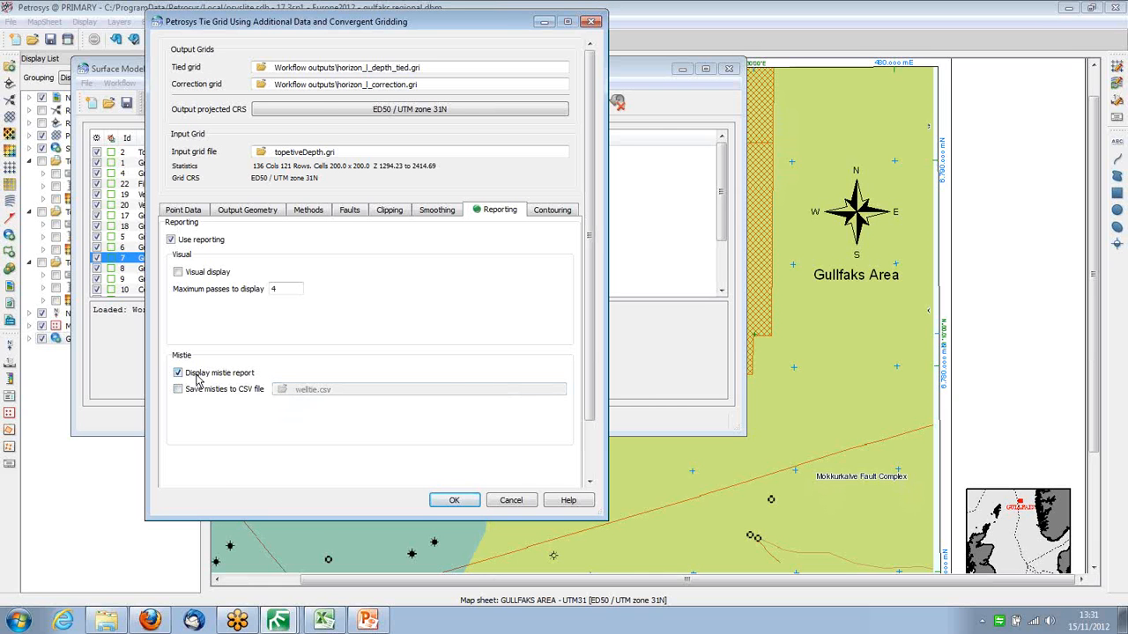
left_click(452, 500)
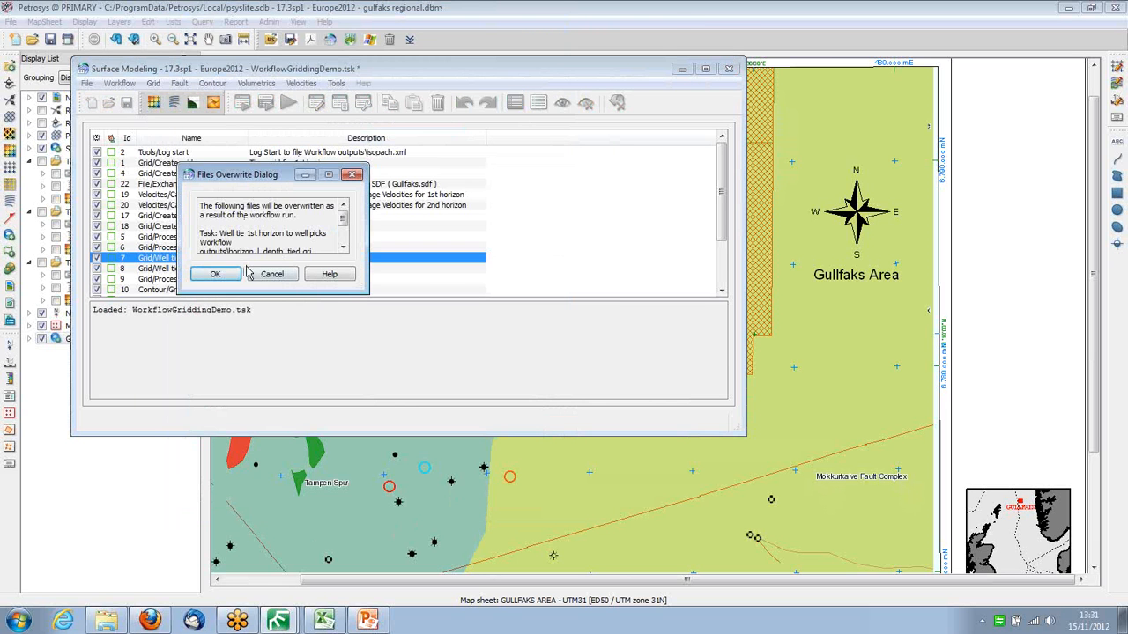
left_click(224, 274)
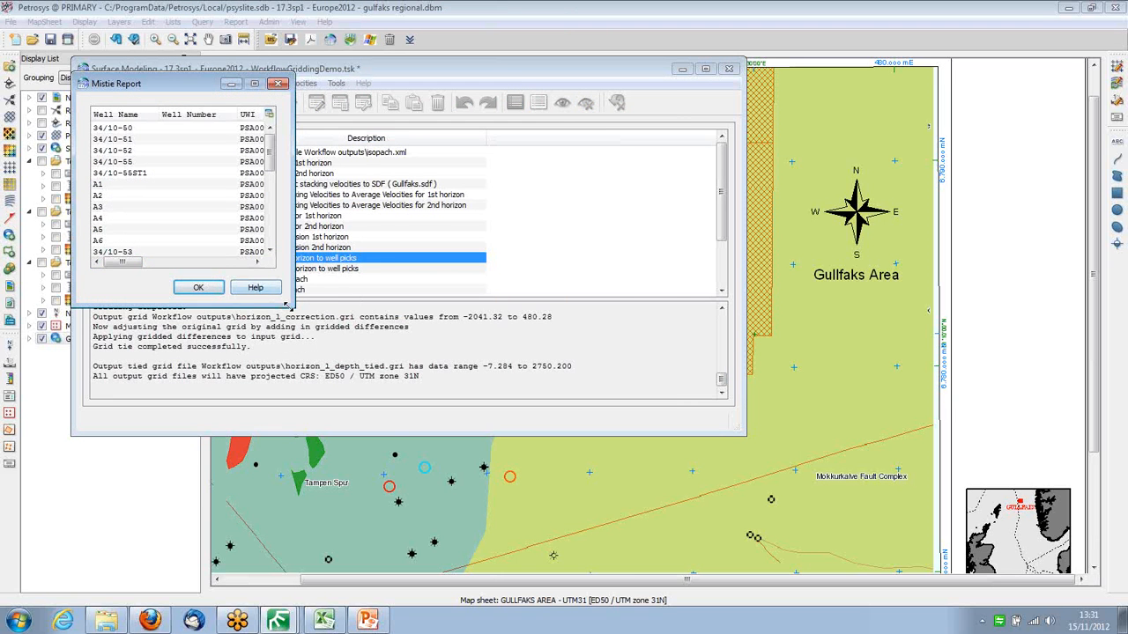
Enlarge the mistie report and examine its well name, UWI, coordinates, Z, untied and tied grid values, and differences before and after
left_click_drag(286, 300, 960, 551)
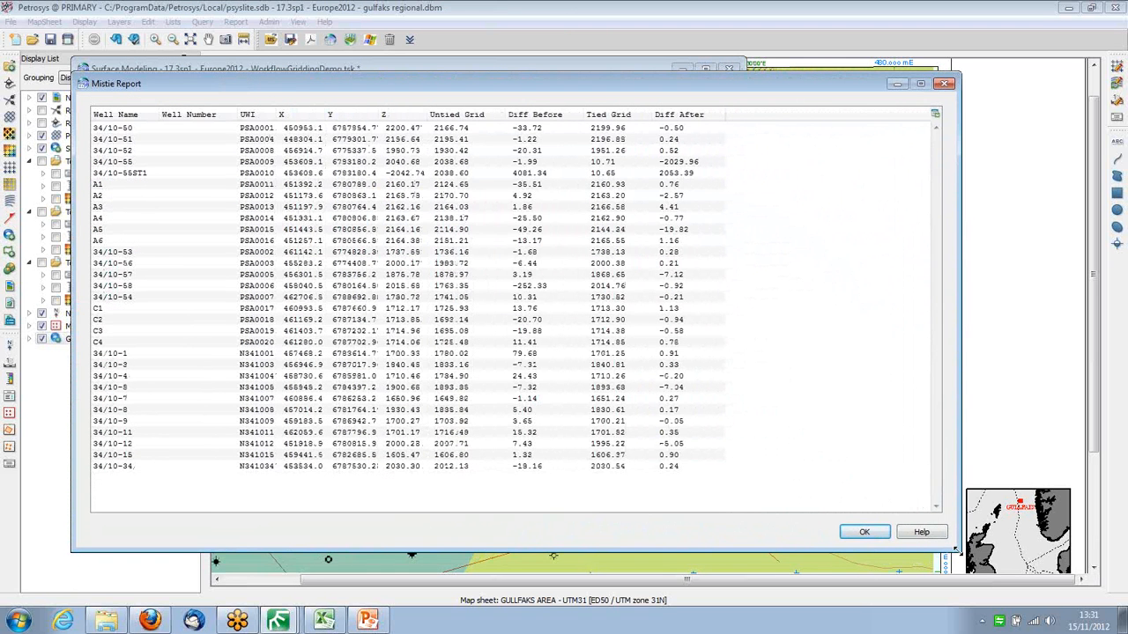
left_click(125, 130)
left_click(267, 131)
left_click(304, 132)
left_click(351, 130)
left_click(390, 134)
left_click(457, 131)
left_click(533, 129)
left_click(615, 130)
left_click(674, 130)
left_click(413, 130)
Filter the mistie report by well name with "a"
left_click(935, 116)
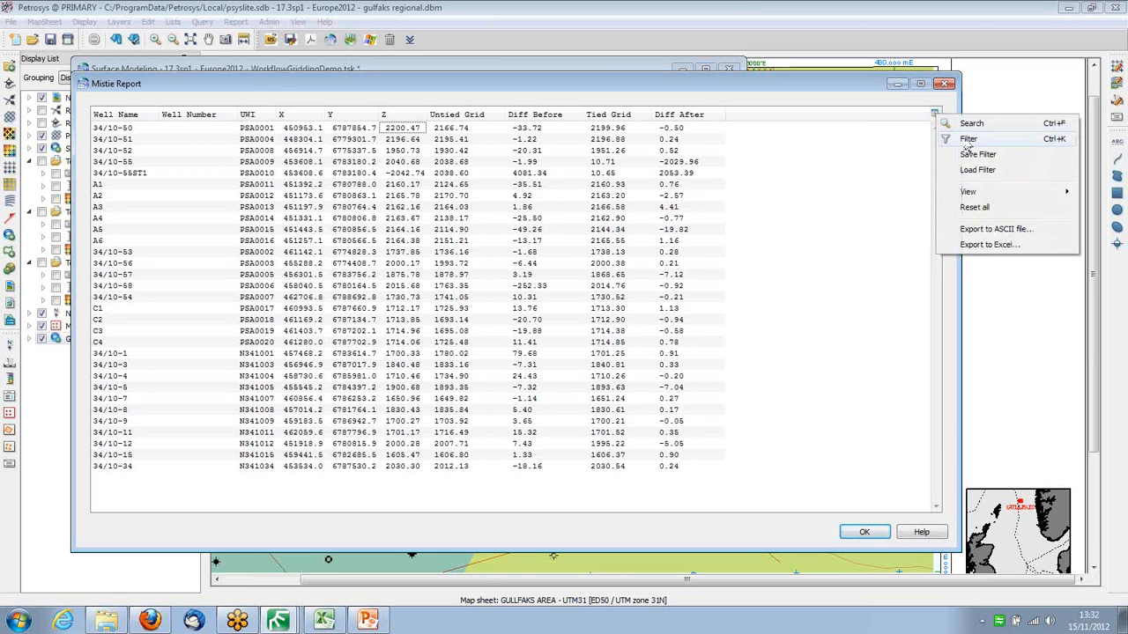
left_click(967, 141)
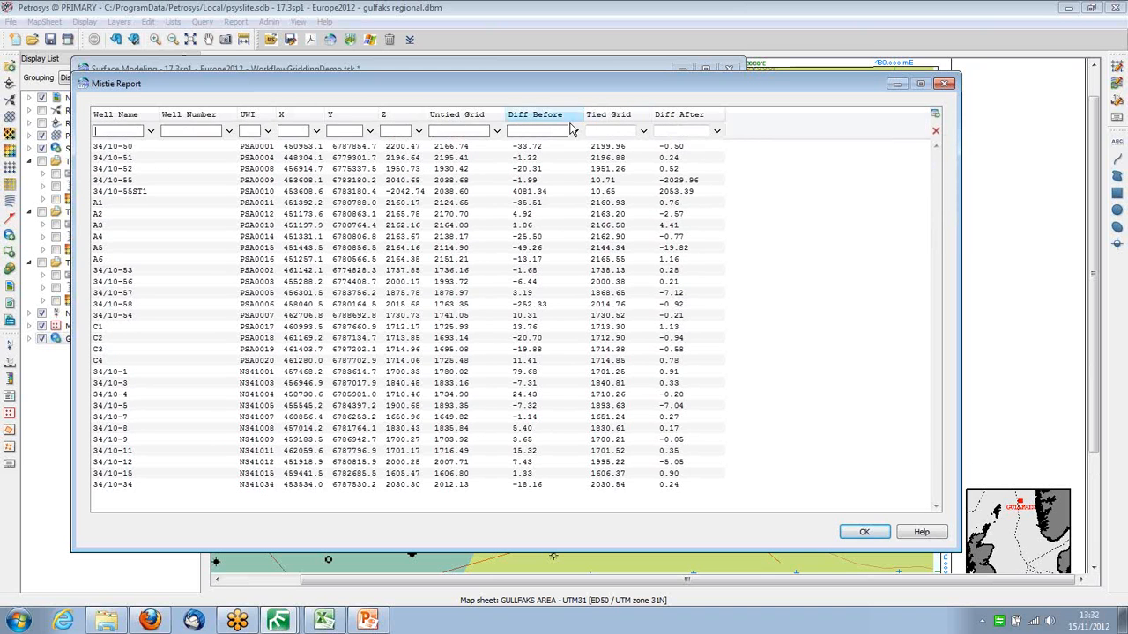
left_click(132, 132)
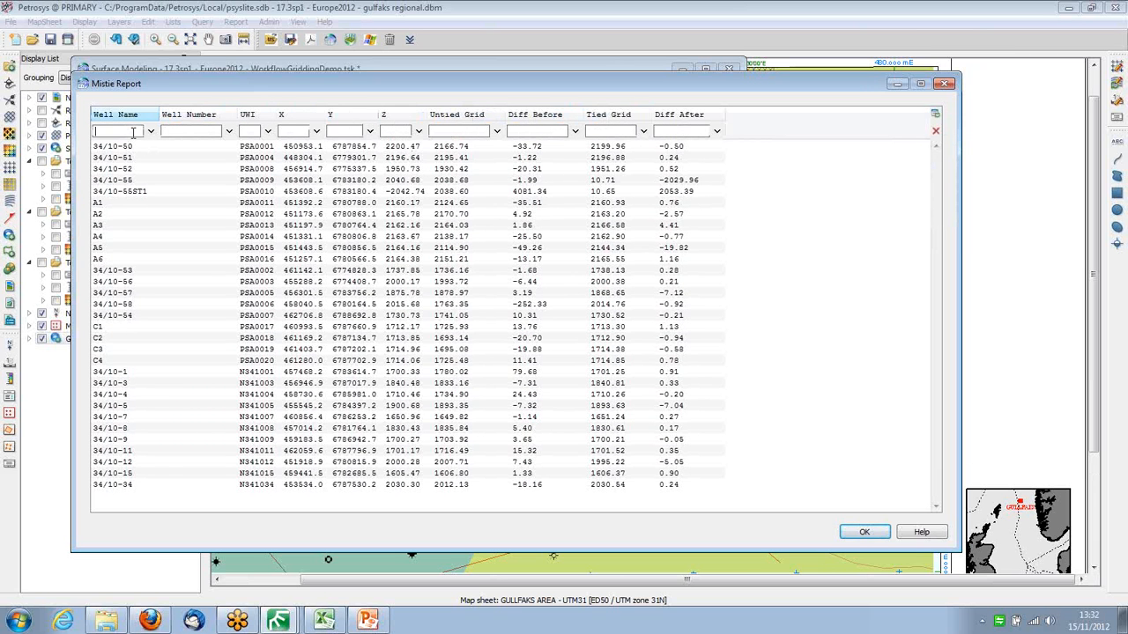
type("a")
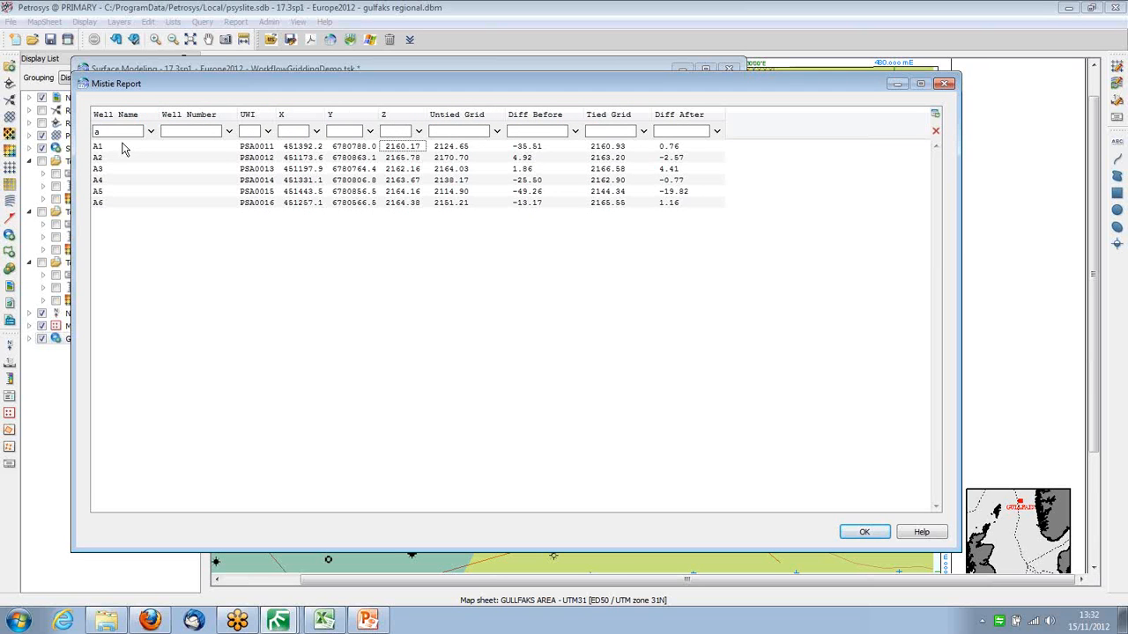
Clear the well name filter from the mistie report, and set a match-any filter rule on Diff Before for values > 100
left_click_drag(111, 133, 93, 141)
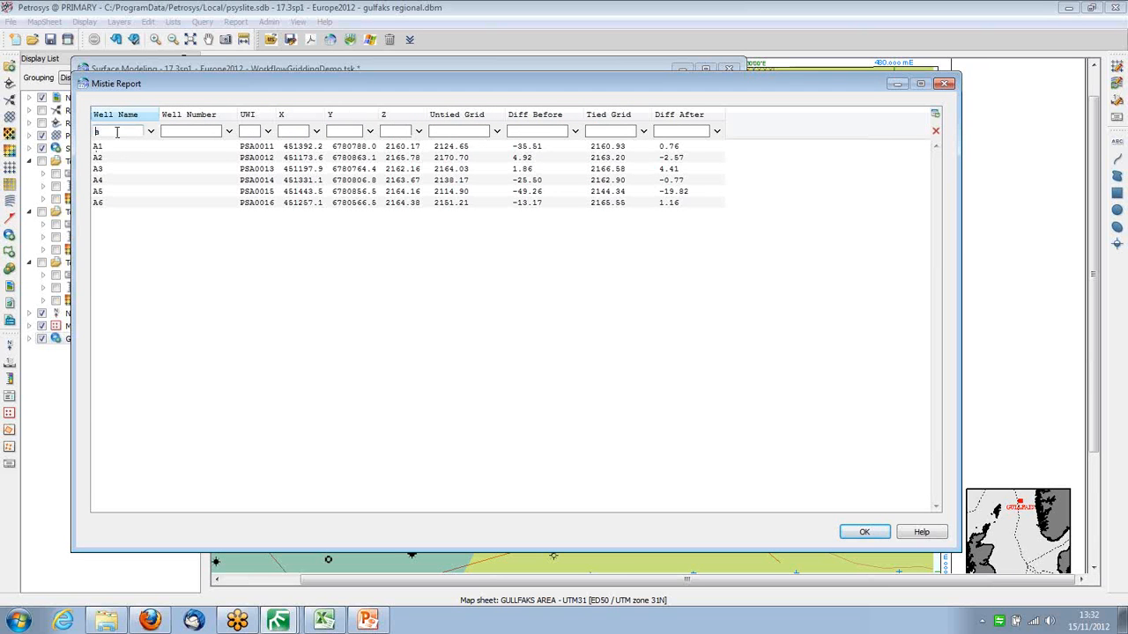
key("Delete")
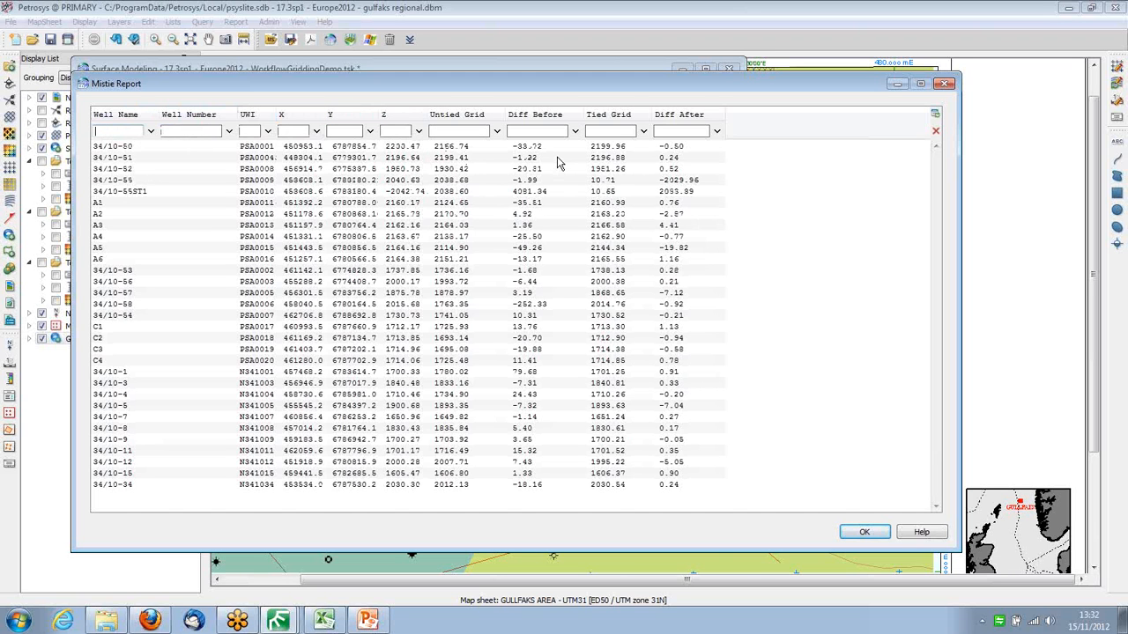
left_click(548, 131)
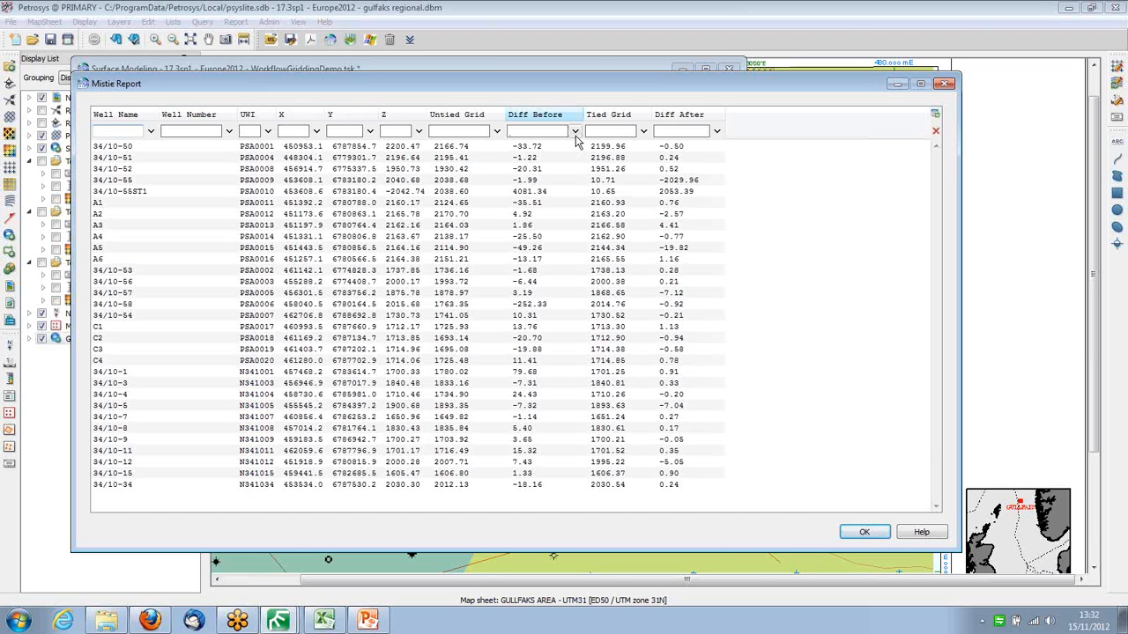
left_click(574, 132)
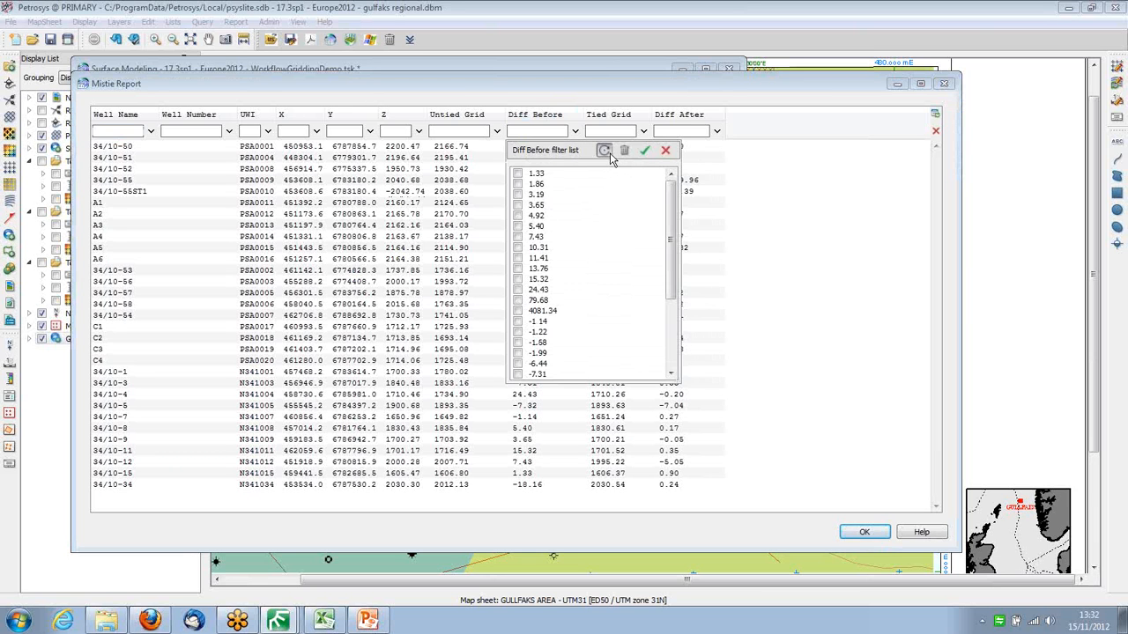
left_click(606, 151)
left_click(564, 173)
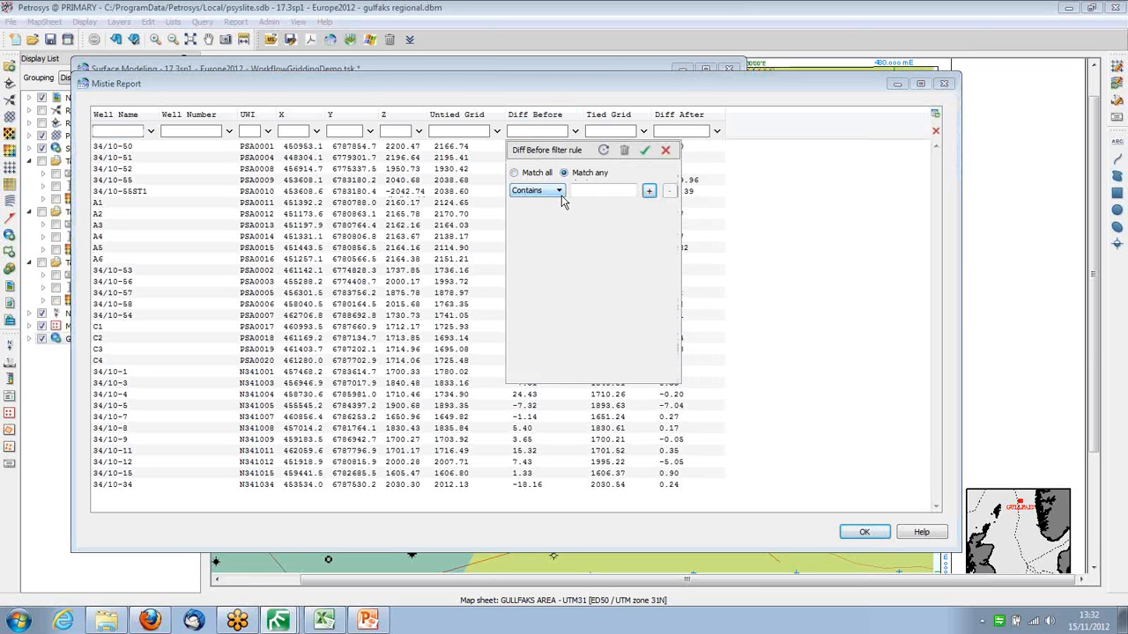
left_click(558, 191)
left_click(533, 248)
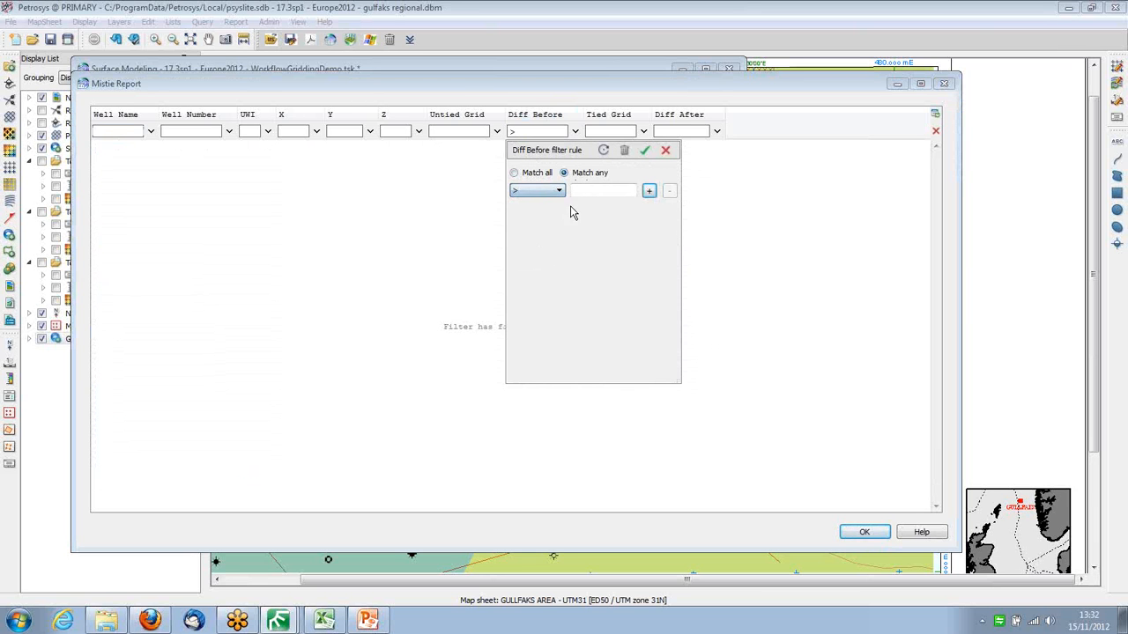
type("100")
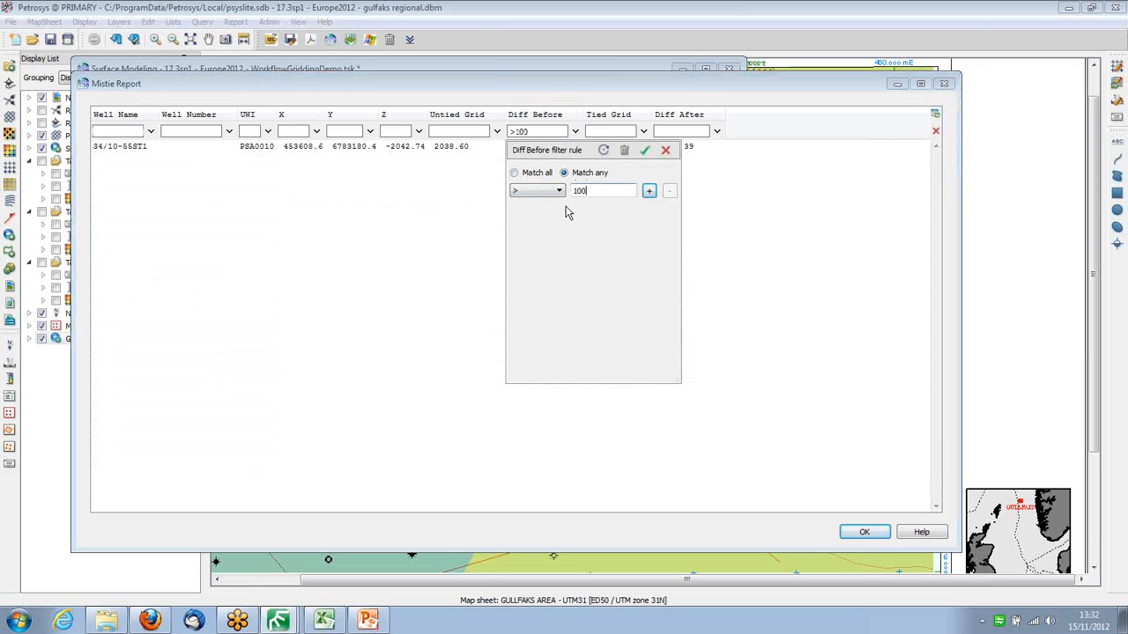
Add a second Diff Before filter rule for values < -100, and apply the combined filter
left_click(648, 192)
left_click(558, 212)
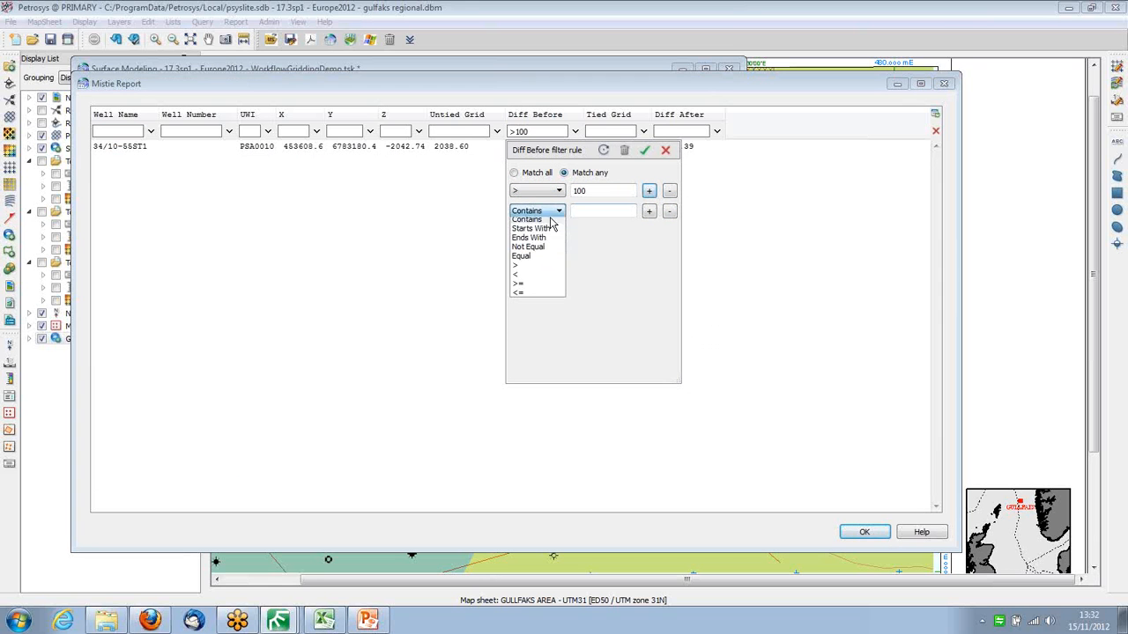
left_click(537, 280)
left_click(587, 212)
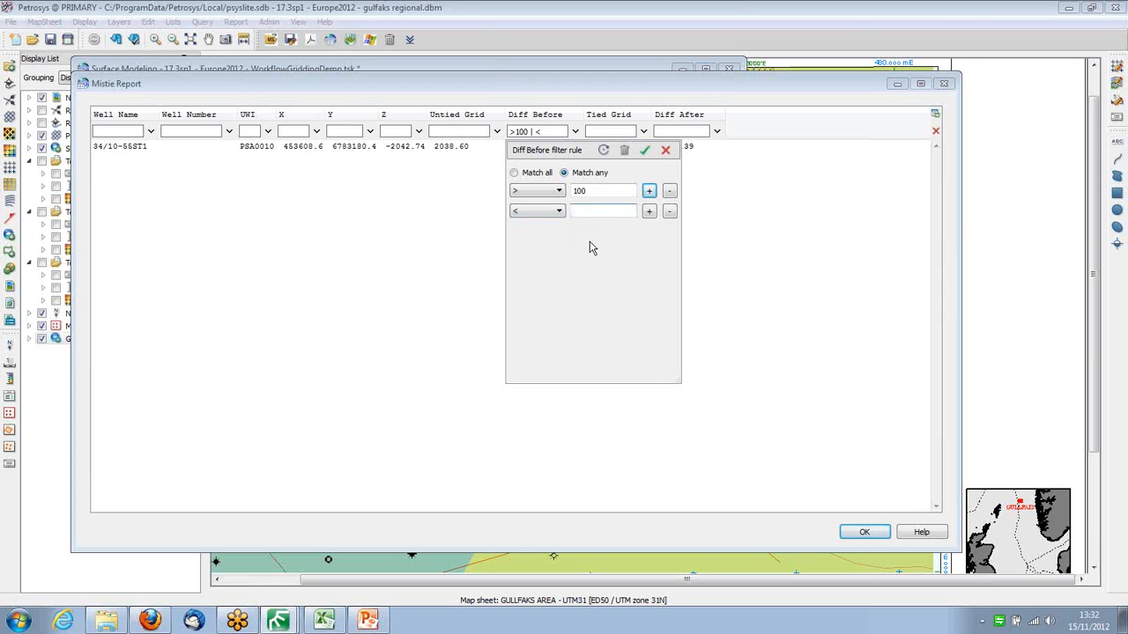
type("-100")
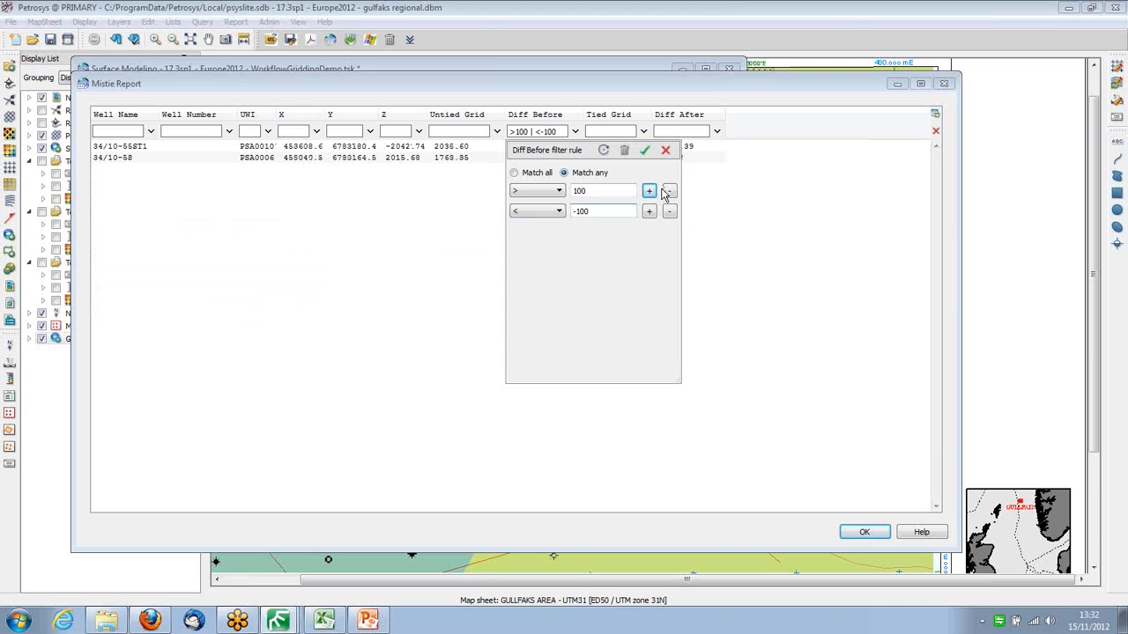
left_click(644, 151)
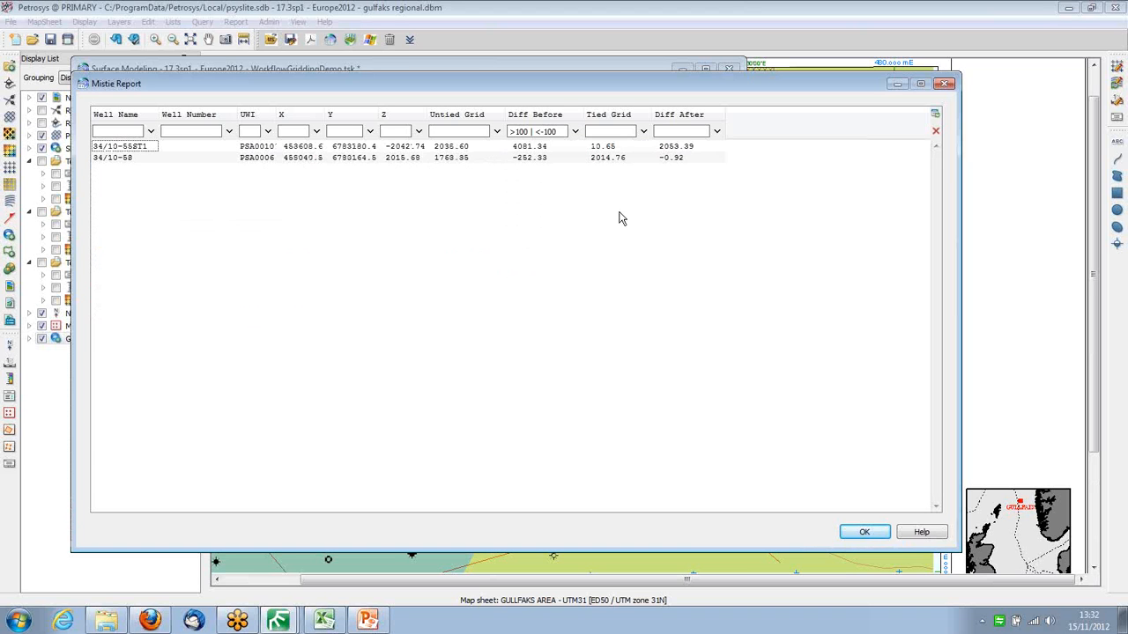
Examine the Z, untied grid and Diff Before values of the filtered wells, and close the mistie report
left_click(533, 151)
left_click(535, 158)
left_click(453, 160)
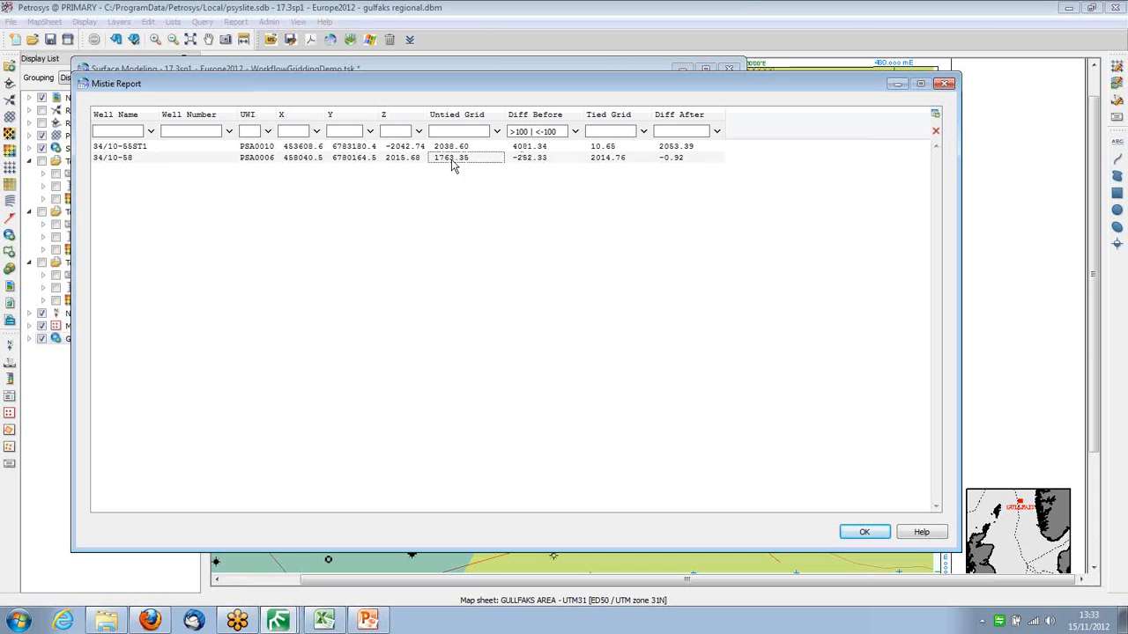
left_click(528, 164)
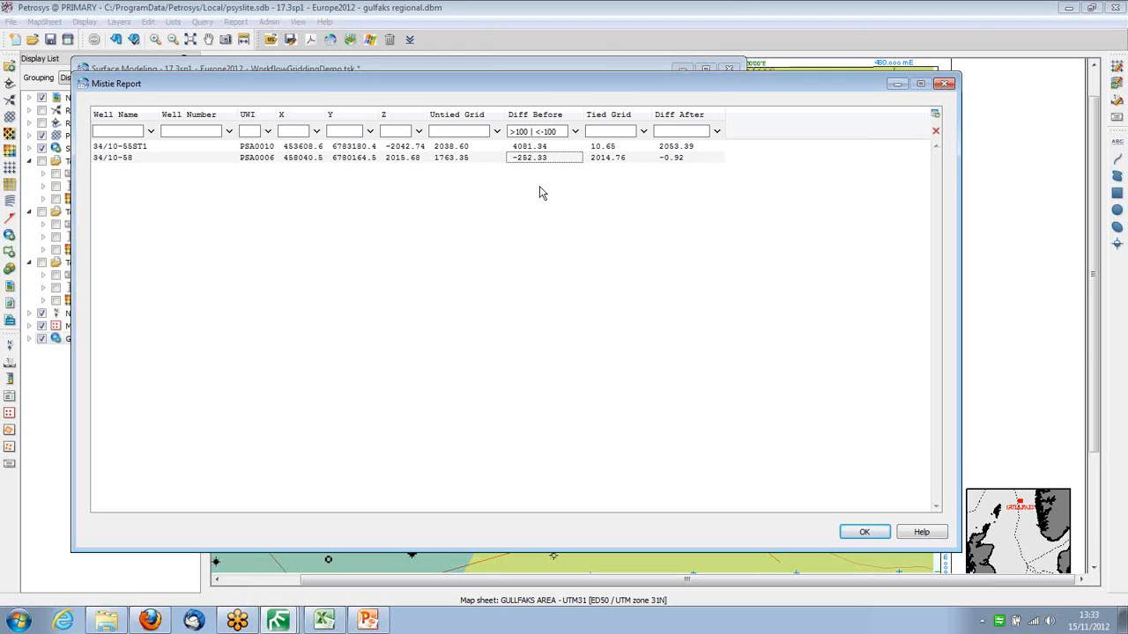
left_click(532, 147)
left_click(408, 147)
left_click(136, 146)
left_click(392, 147)
left_click(861, 534)
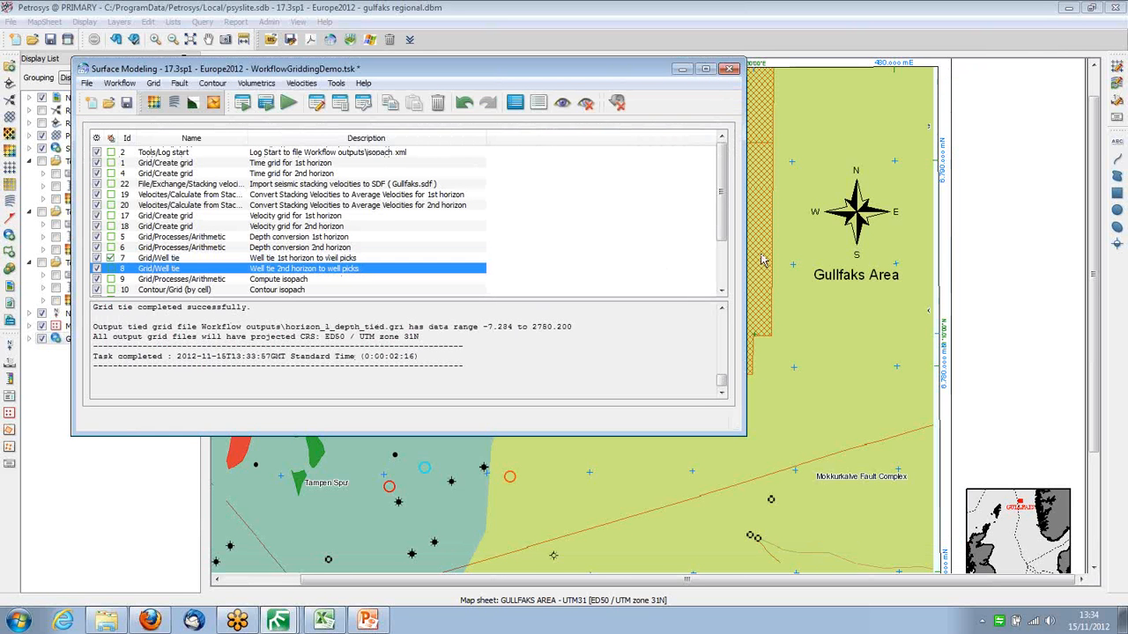
Return to the Gullfaks map and open the project scalebar "Custom - km" for modification
left_click(980, 263)
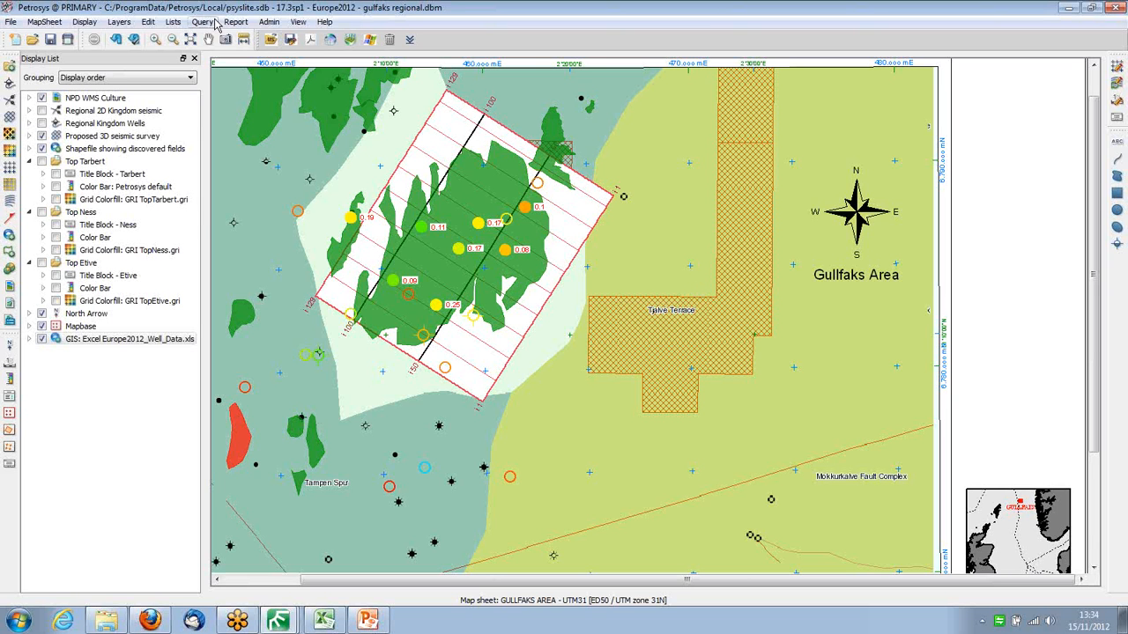
left_click(148, 21)
left_click(208, 173)
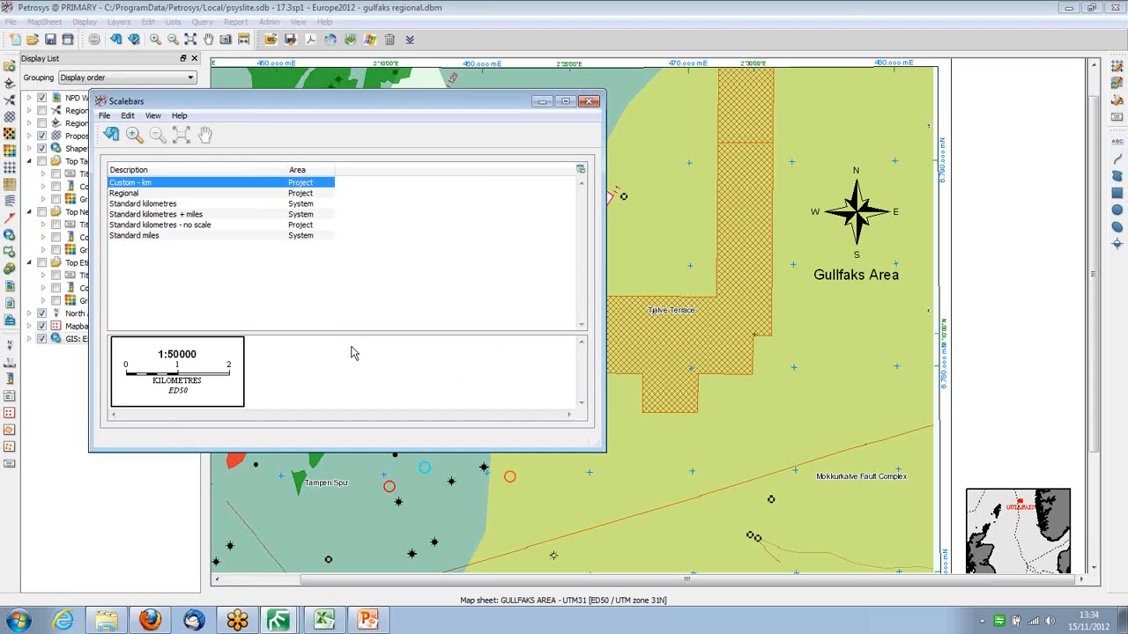
left_click(130, 120)
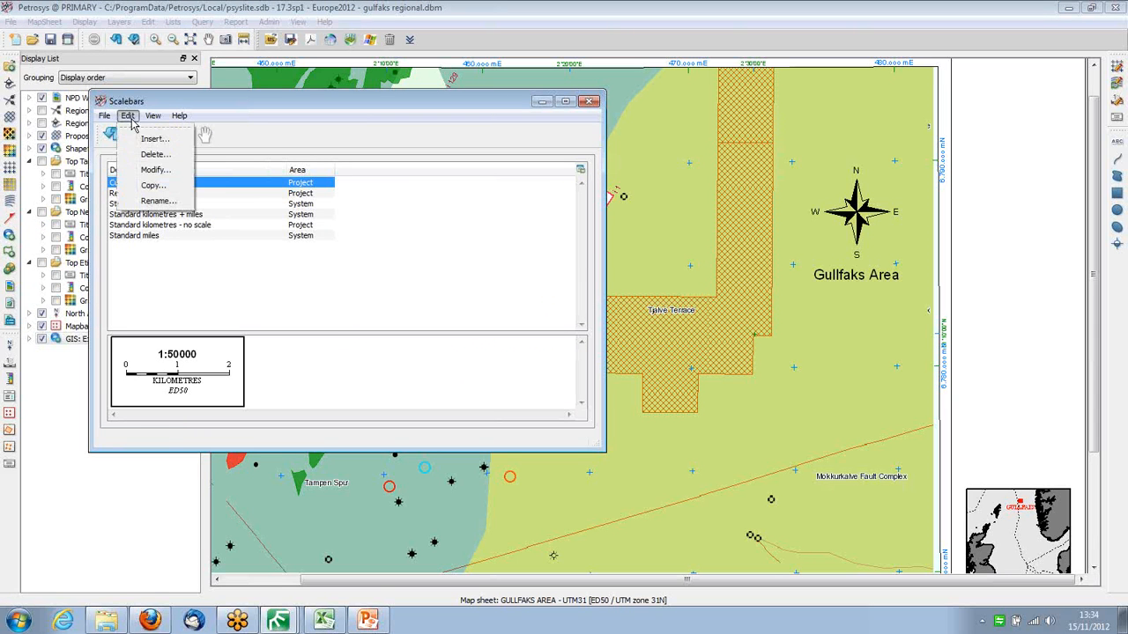
left_click(156, 170)
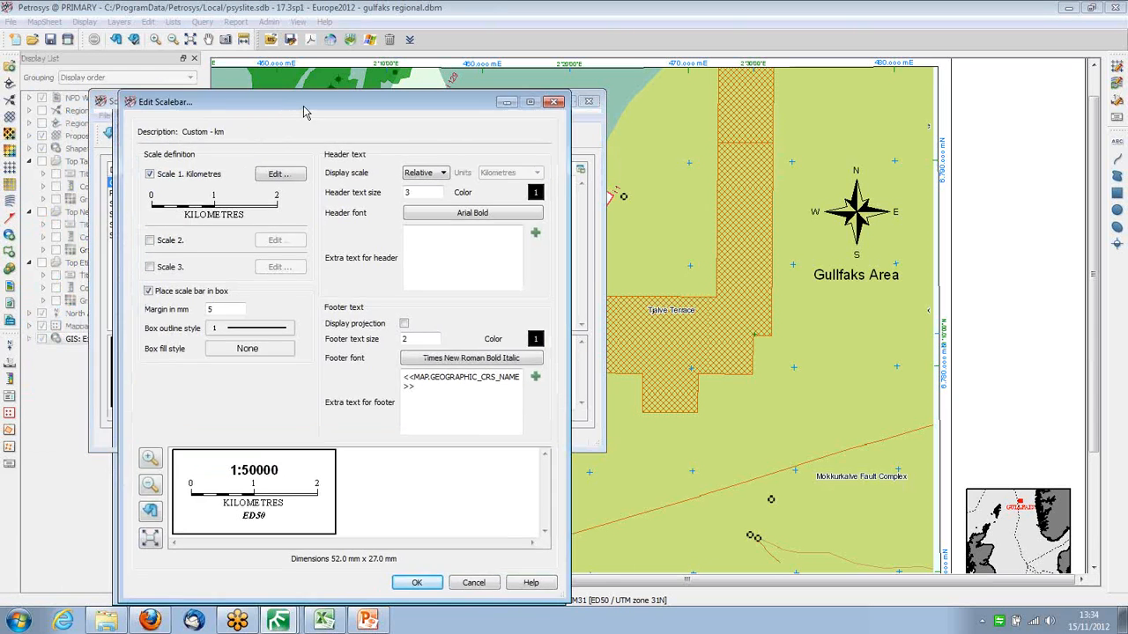
left_click_drag(290, 111, 446, 80)
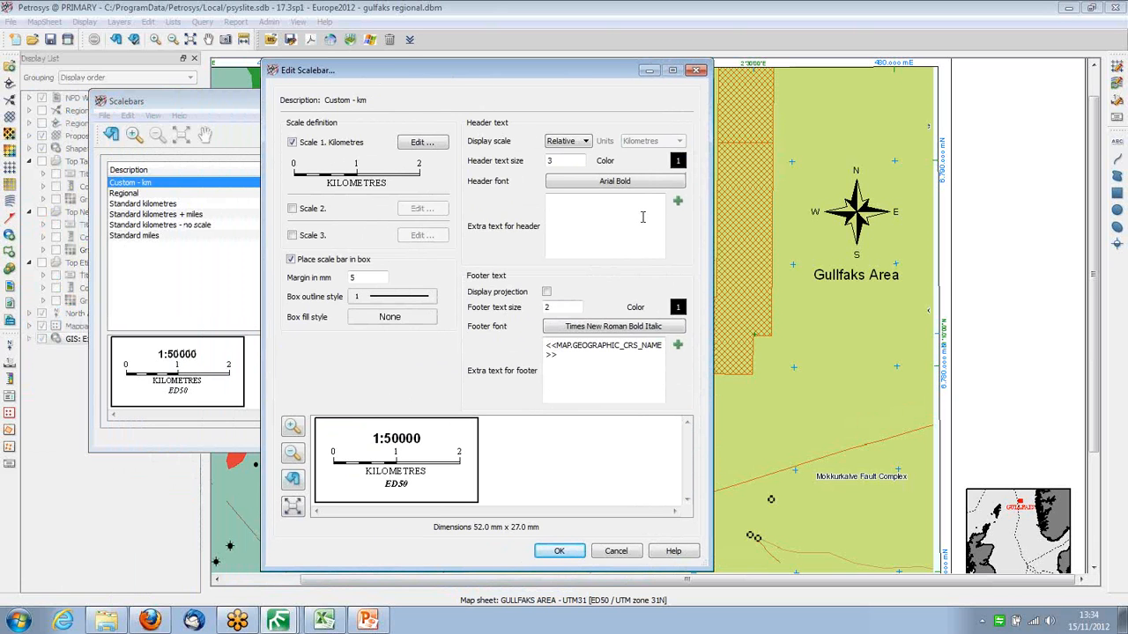
Review the Scale 1 style, intervals and numeric annotation position options, and leave the scale definition without changes
left_click(421, 143)
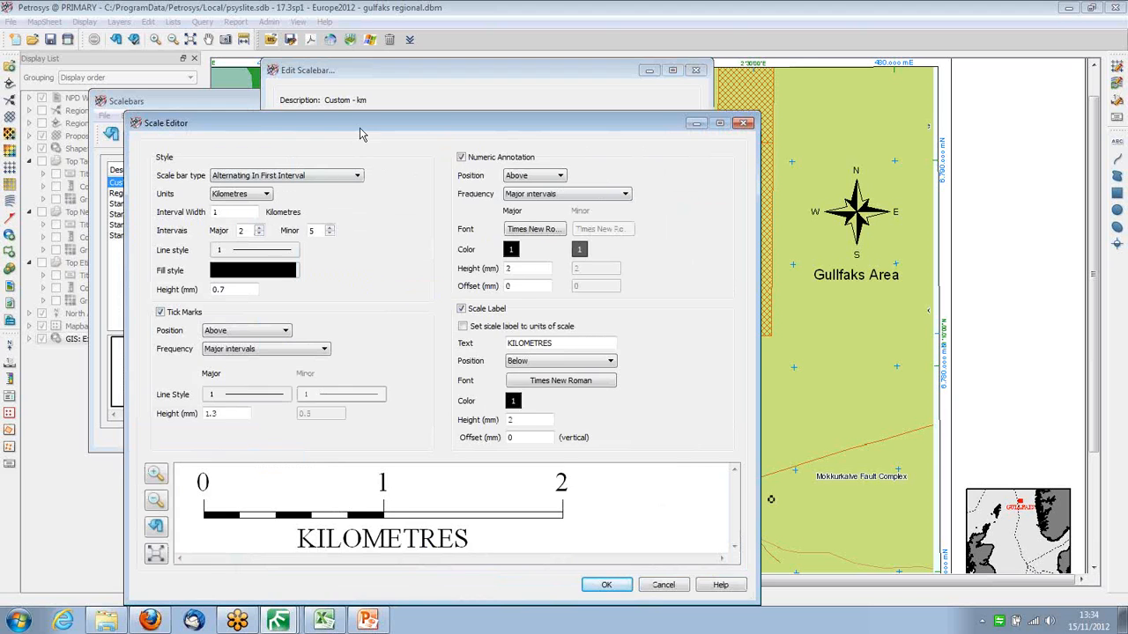
left_click_drag(360, 132, 405, 78)
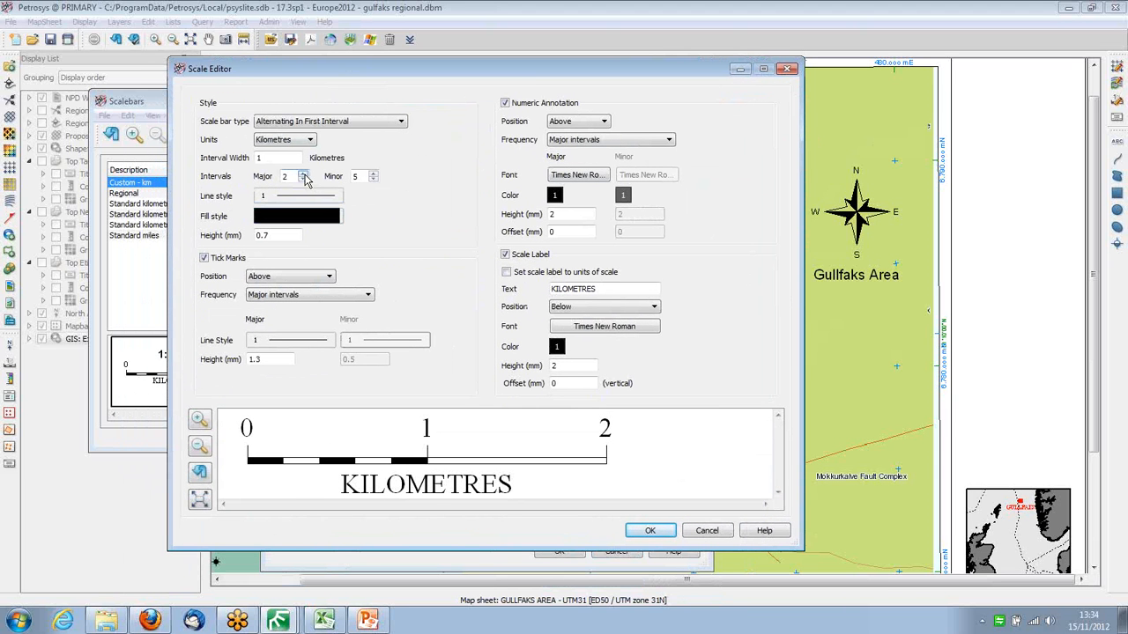
left_click(583, 121)
left_click(584, 124)
left_click(701, 530)
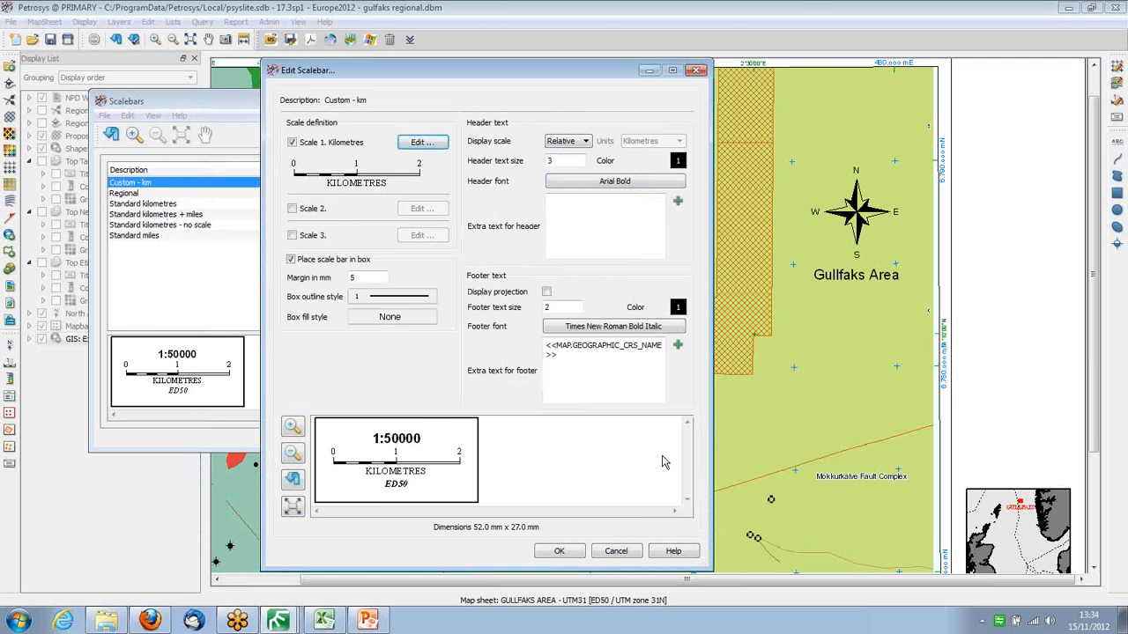
Review the map, map sheet and date properties available for the scalebar's footer text, and close the scalebar editing without saving
left_click(677, 348)
left_click_drag(643, 245, 705, 245)
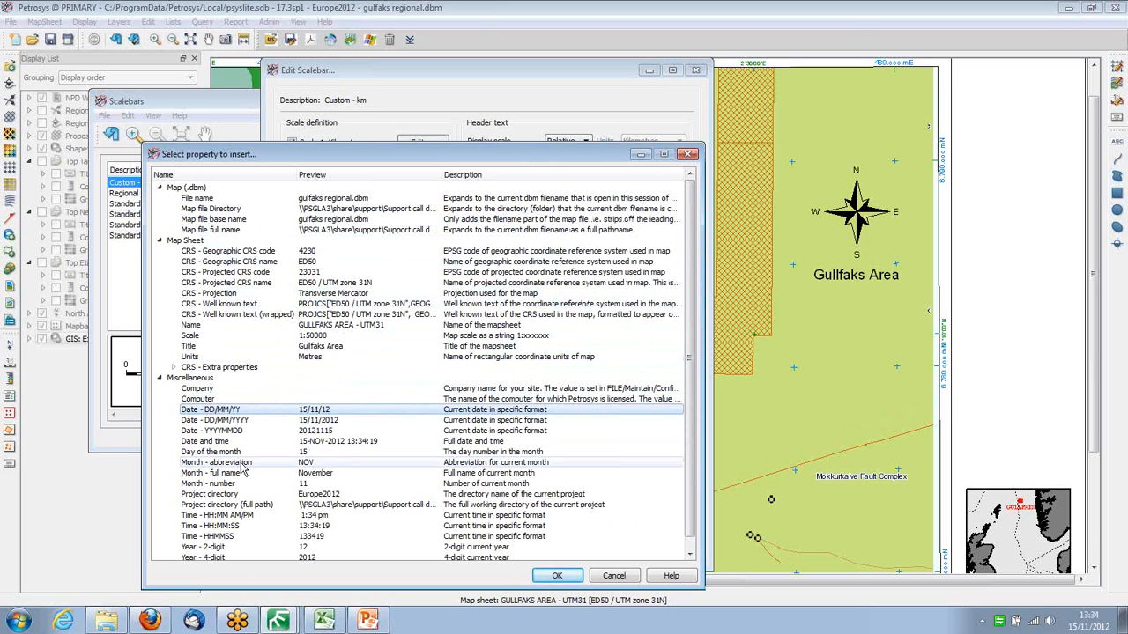
left_click(236, 304)
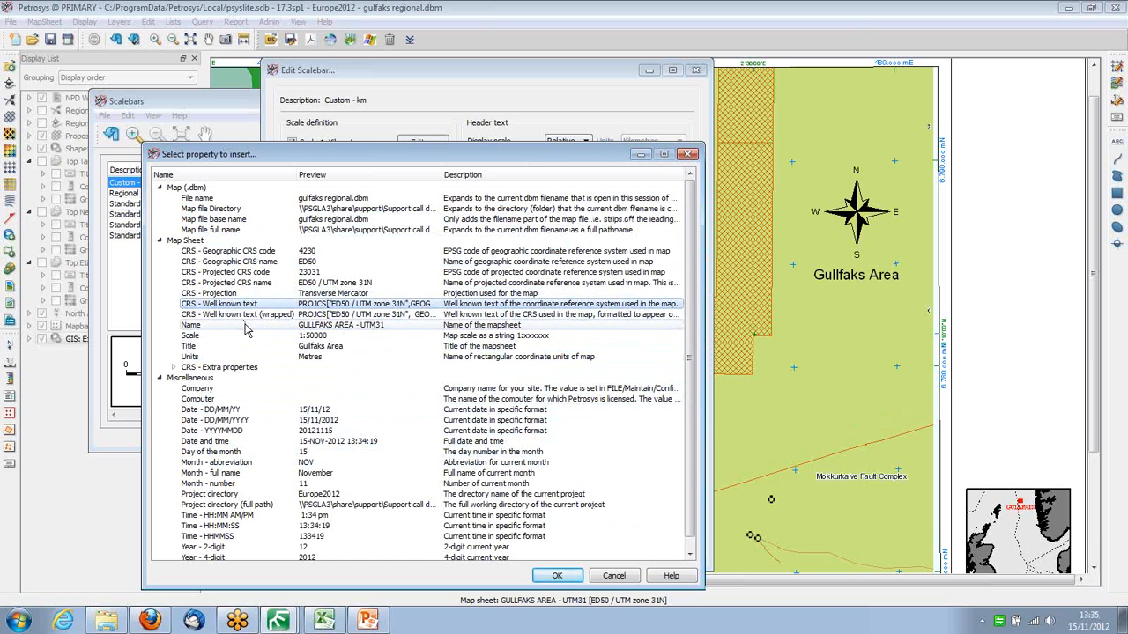
left_click(231, 347)
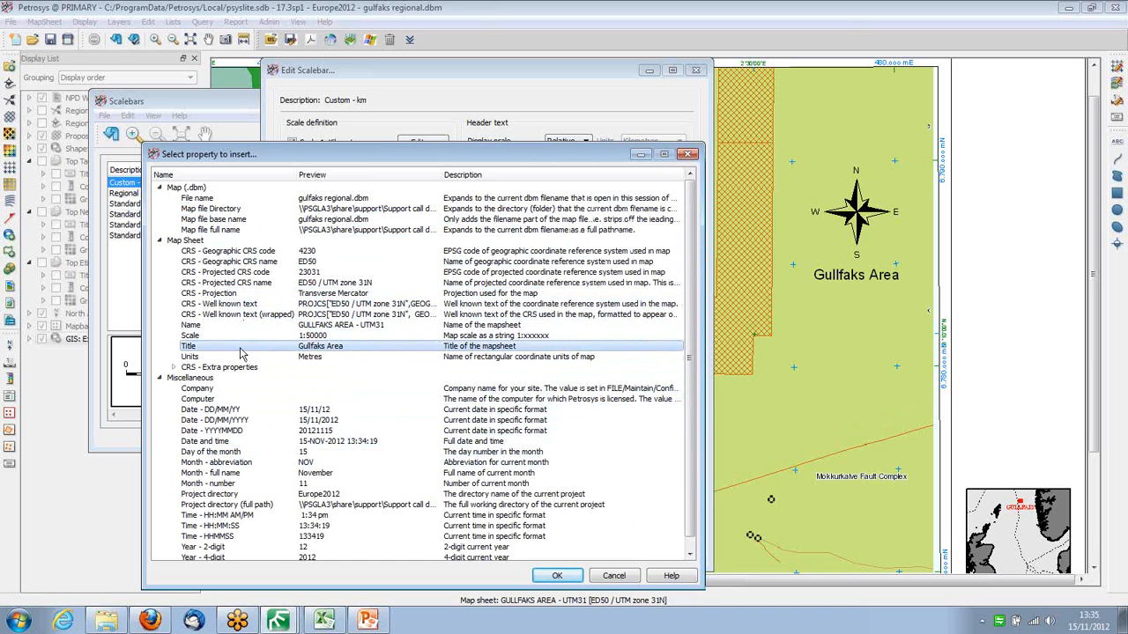
left_click(231, 336)
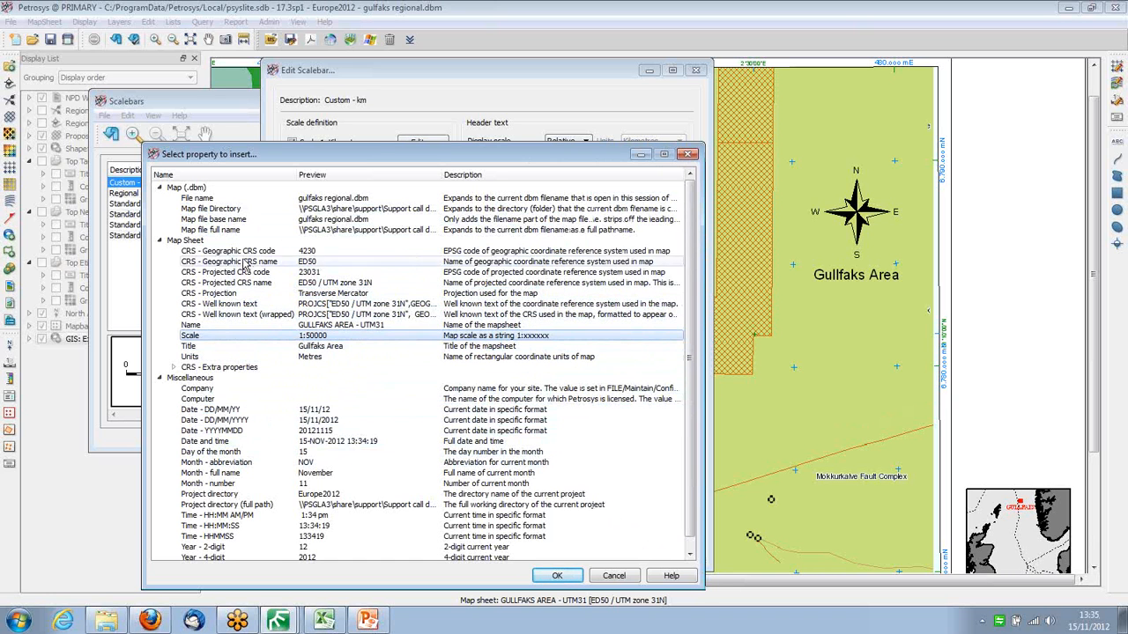
left_click(236, 199)
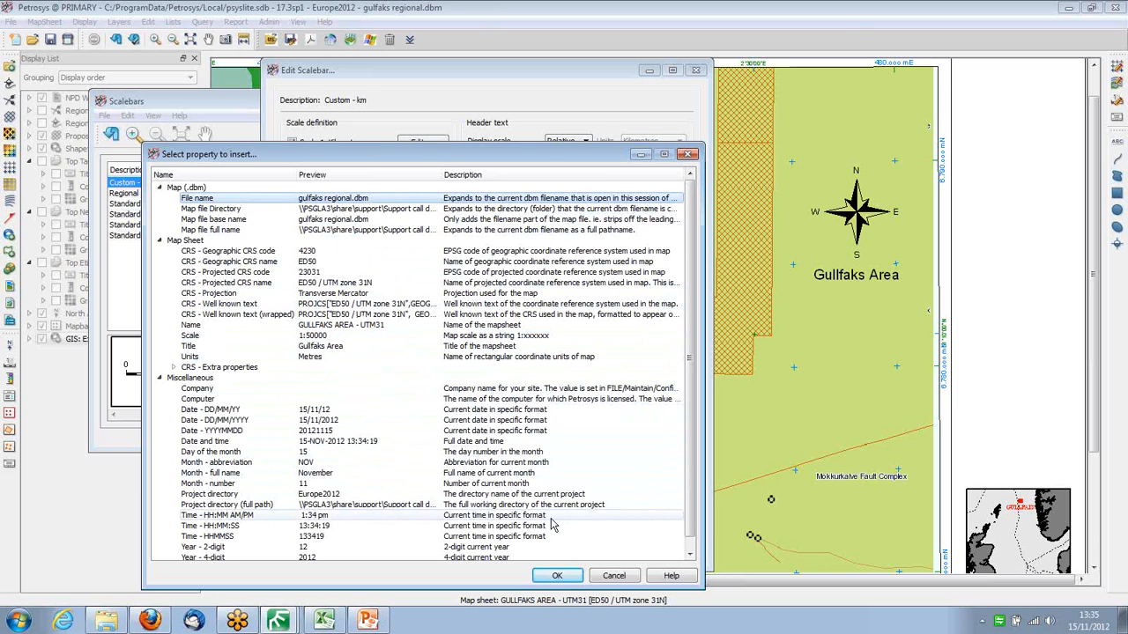
left_click(614, 576)
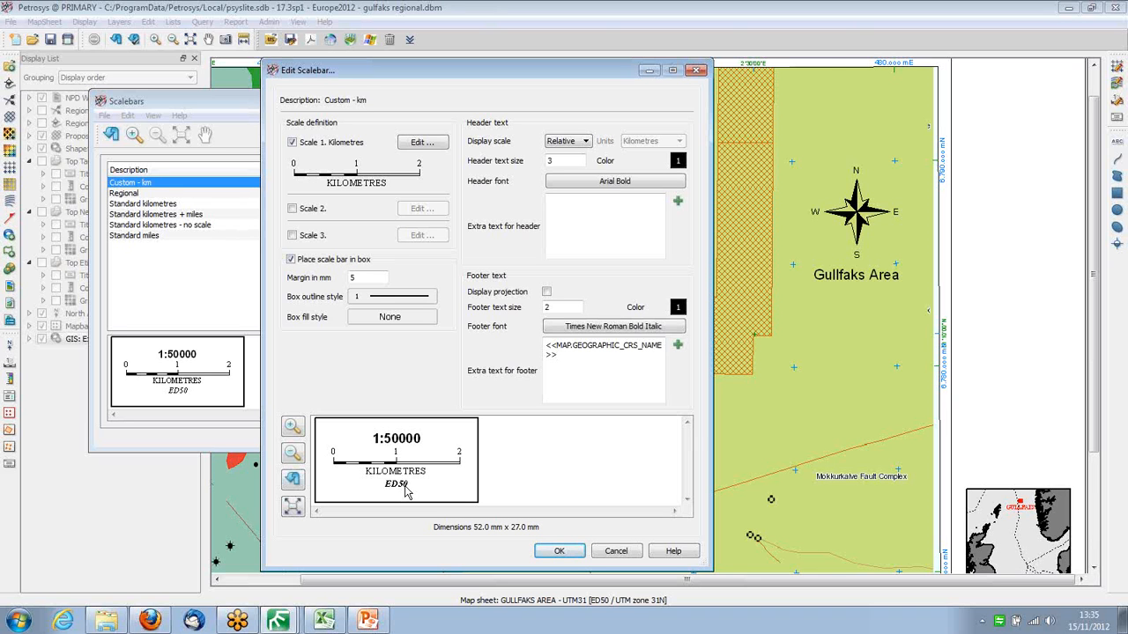
left_click(616, 551)
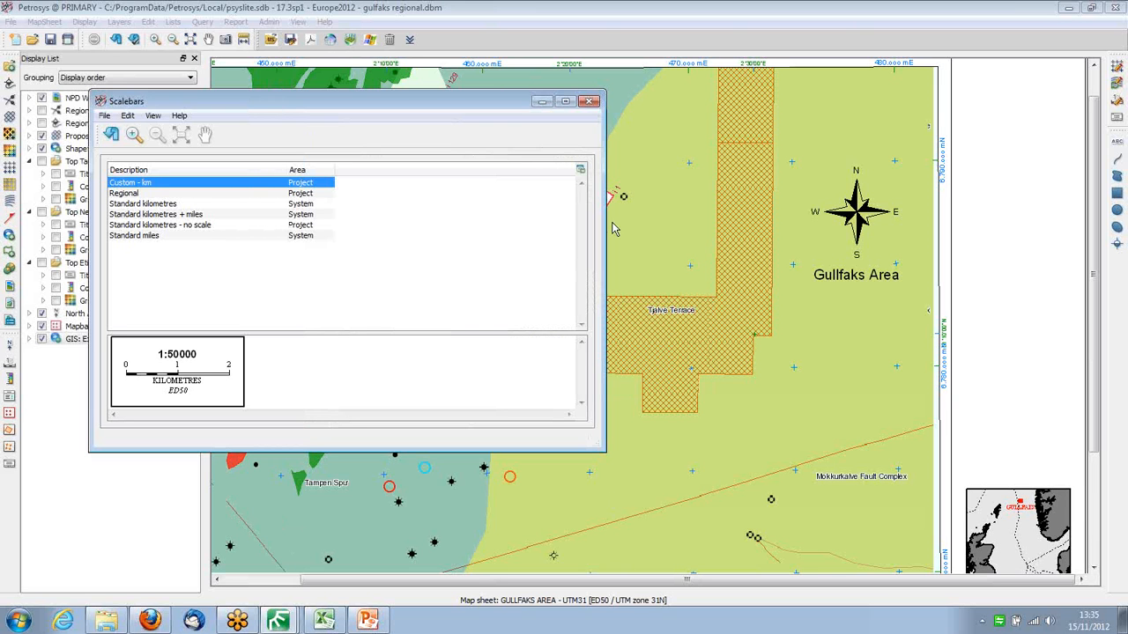
left_click(589, 102)
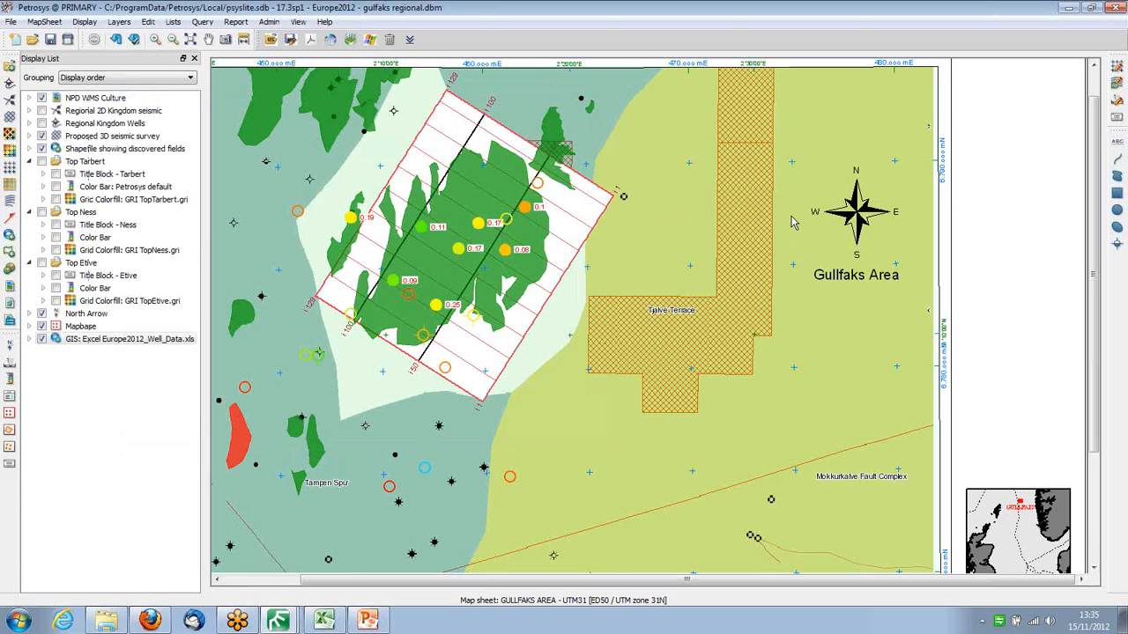
Open the properties of the Gullfaks Area north arrow and review the map title text placed below it
left_click(847, 220)
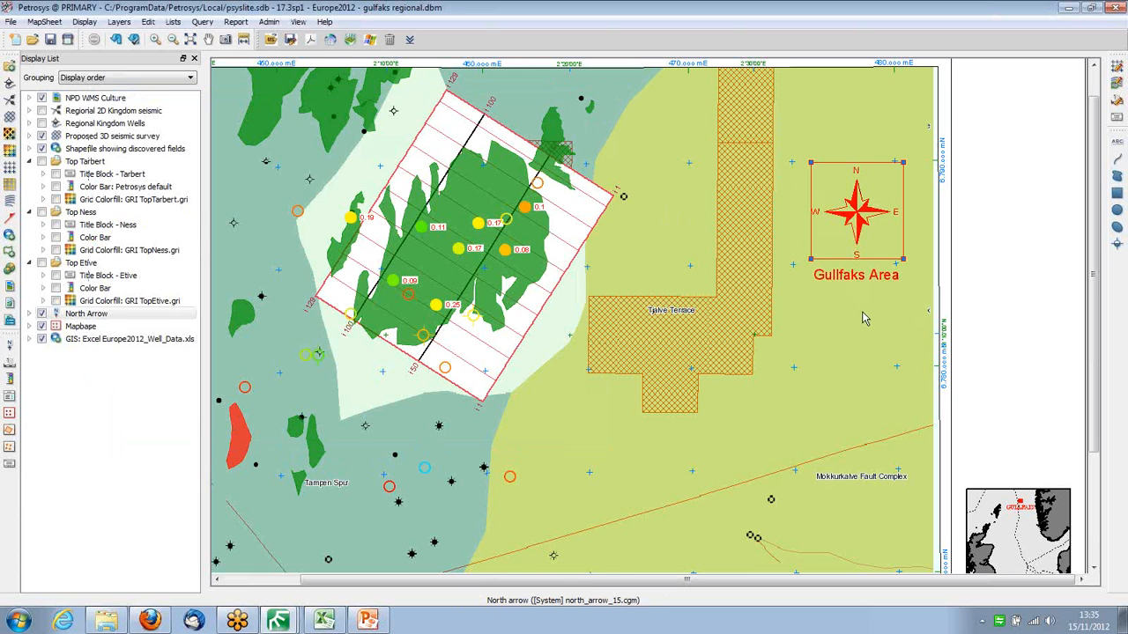
double_click(850, 221)
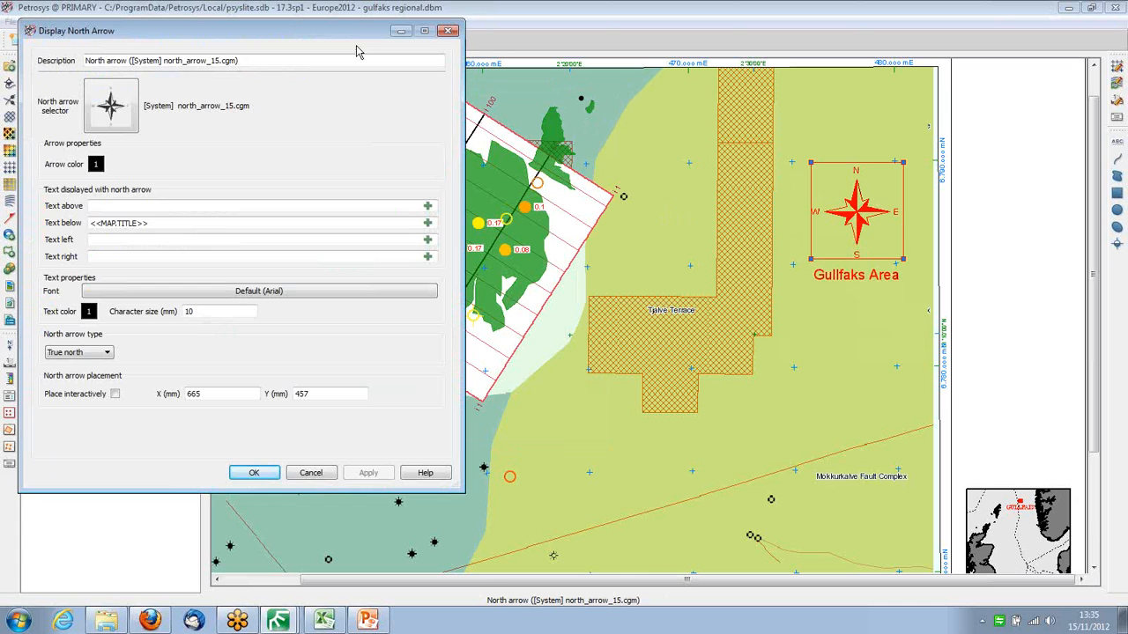
left_click_drag(347, 36, 400, 56)
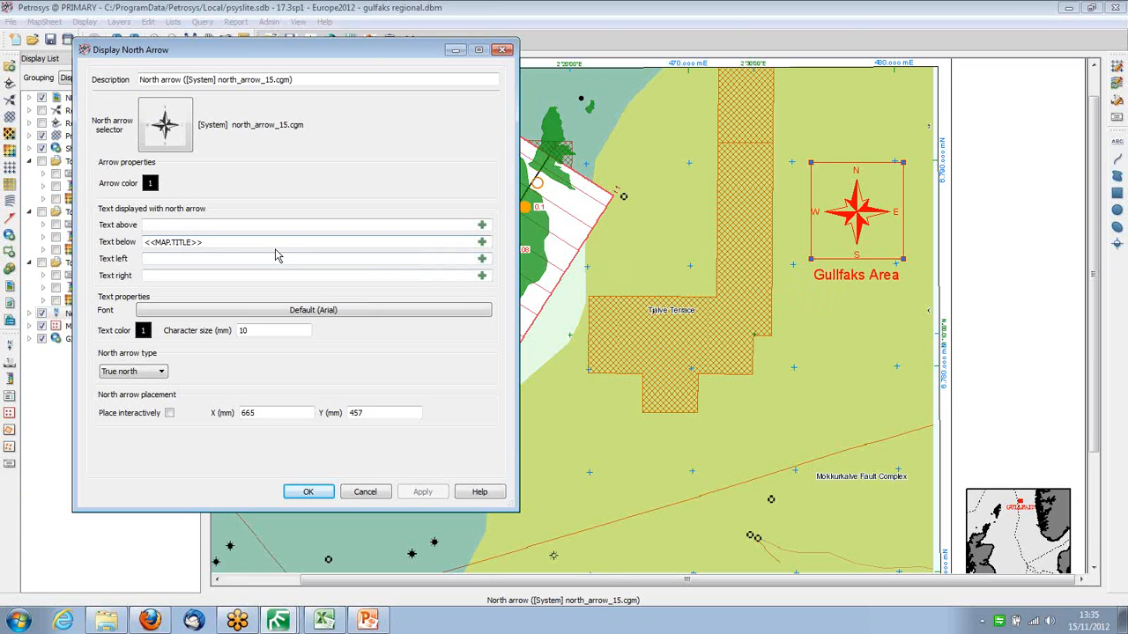
left_click_drag(205, 243, 144, 242)
Review the system north arrow images and the custom image file option, and close the north arrow editing without saving
left_click(187, 137)
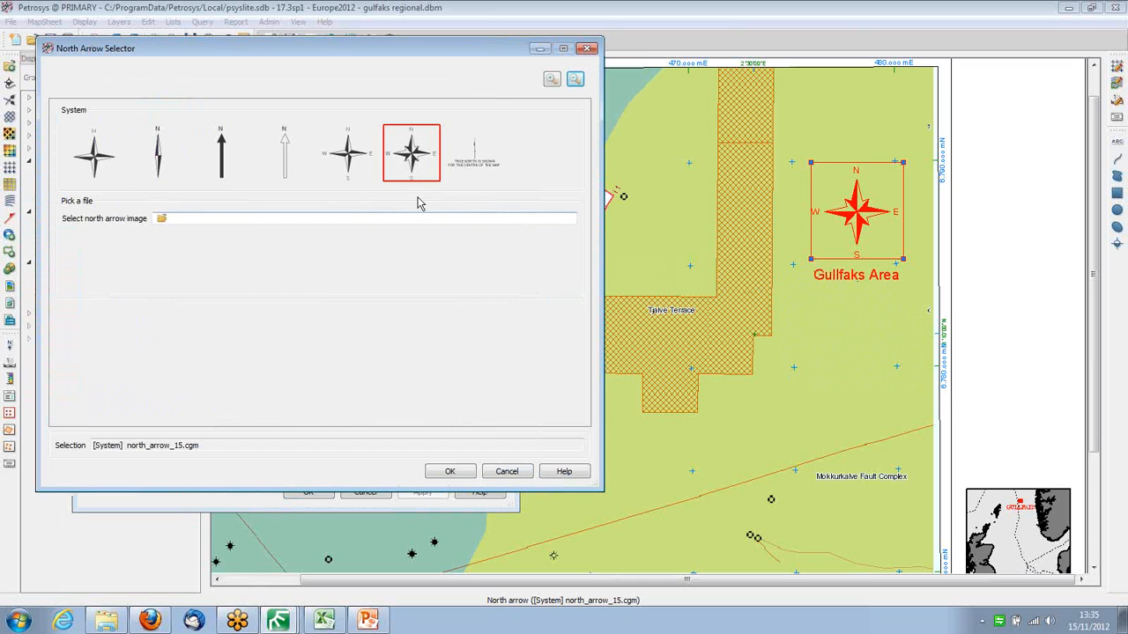
left_click(354, 158)
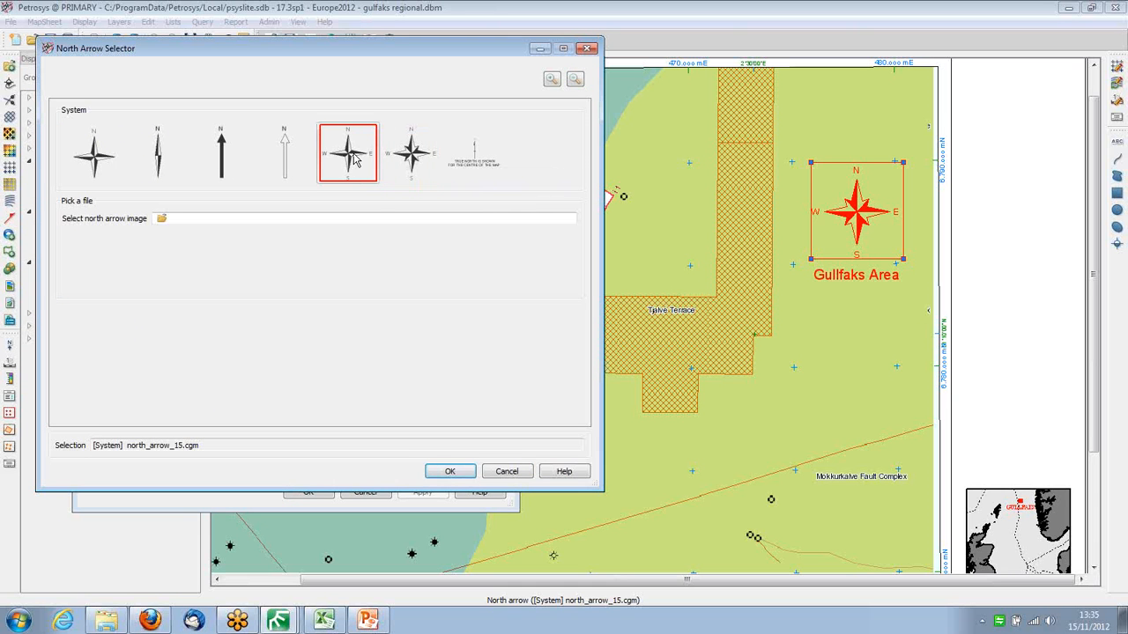
left_click(171, 222)
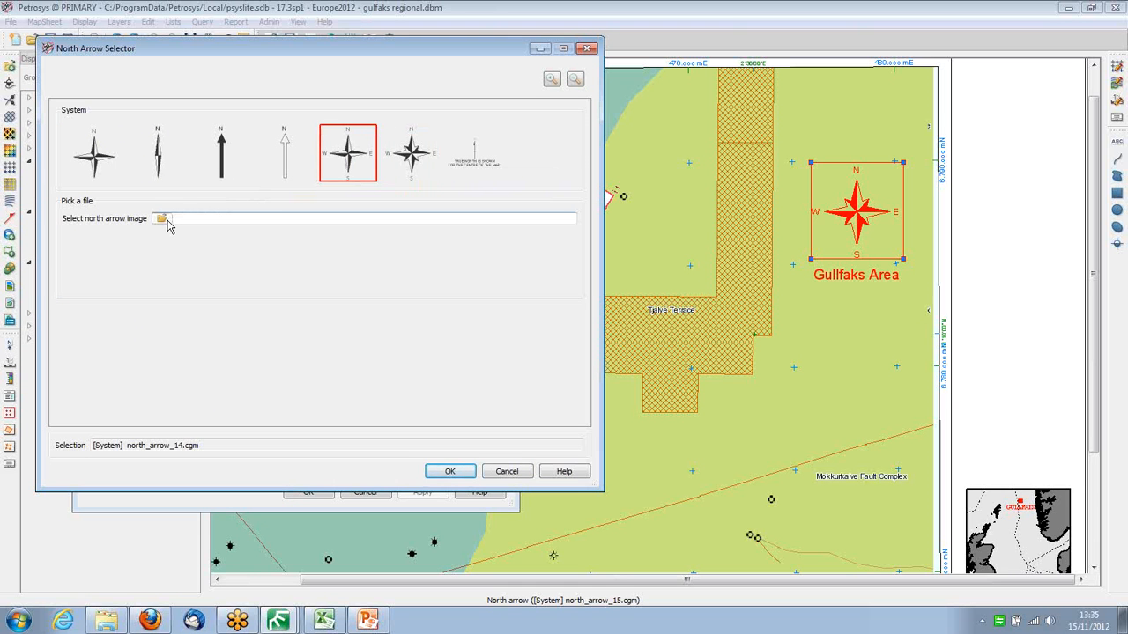
left_click(506, 473)
left_click(366, 493)
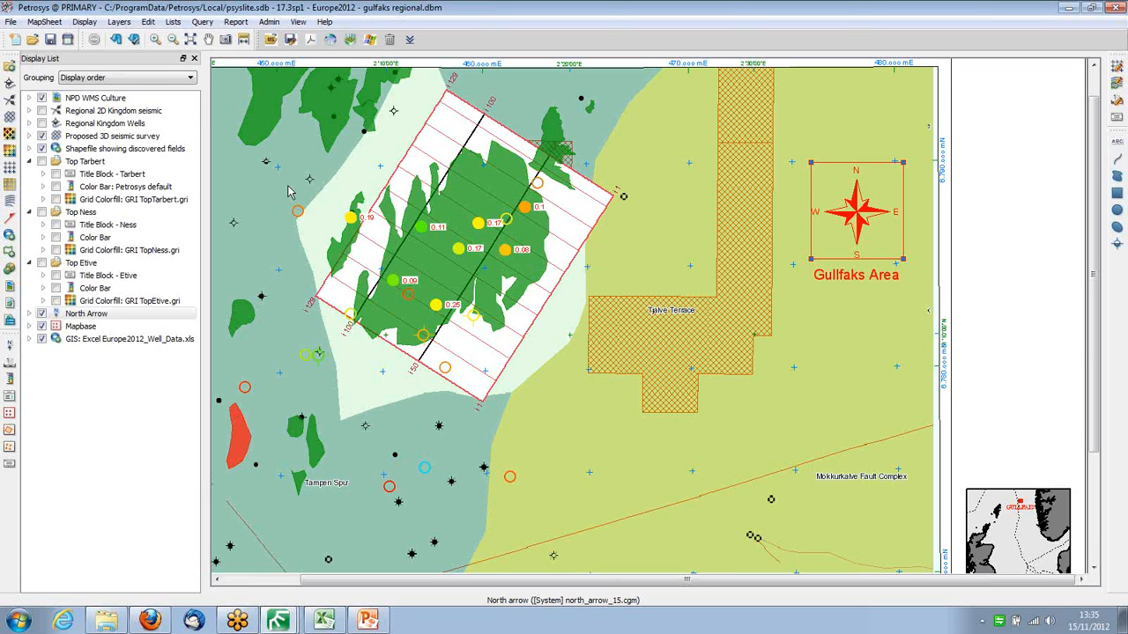
Open the raster image export for the map and review the available formats, leaving it on GeoTIFF
left_click(10, 21)
mouse_move(19, 162)
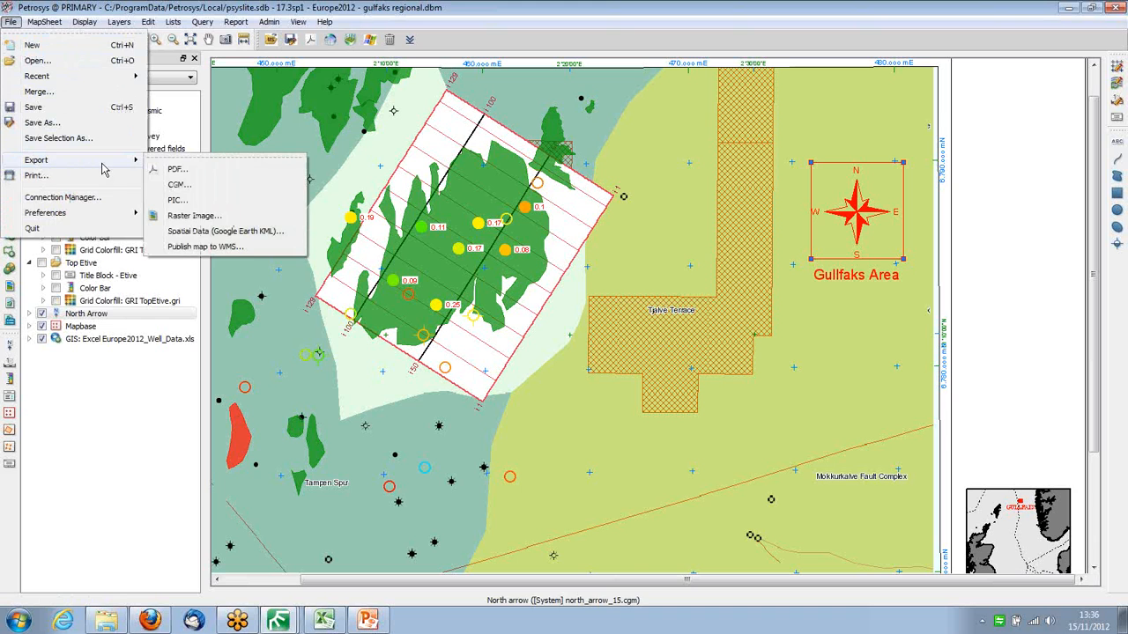
left_click(251, 216)
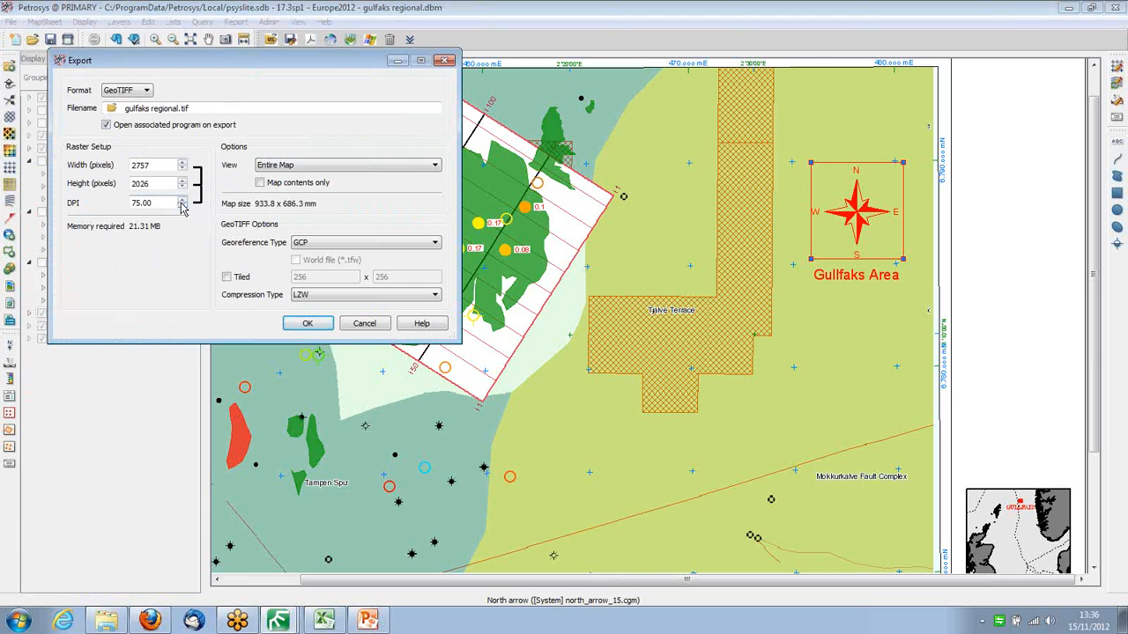
left_click(147, 92)
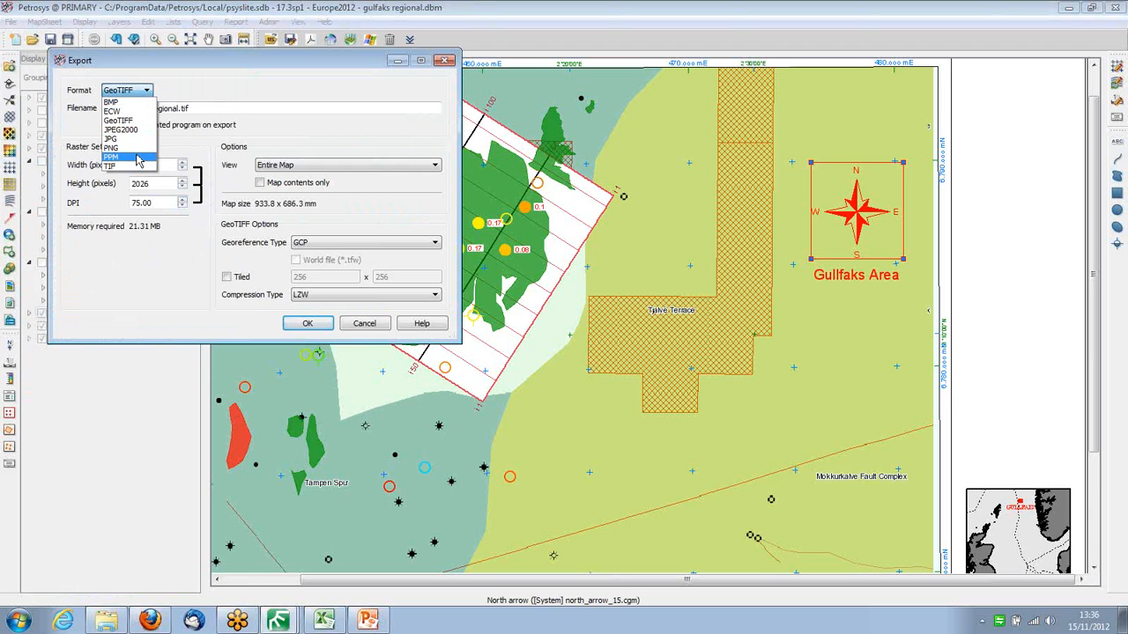
left_click(148, 92)
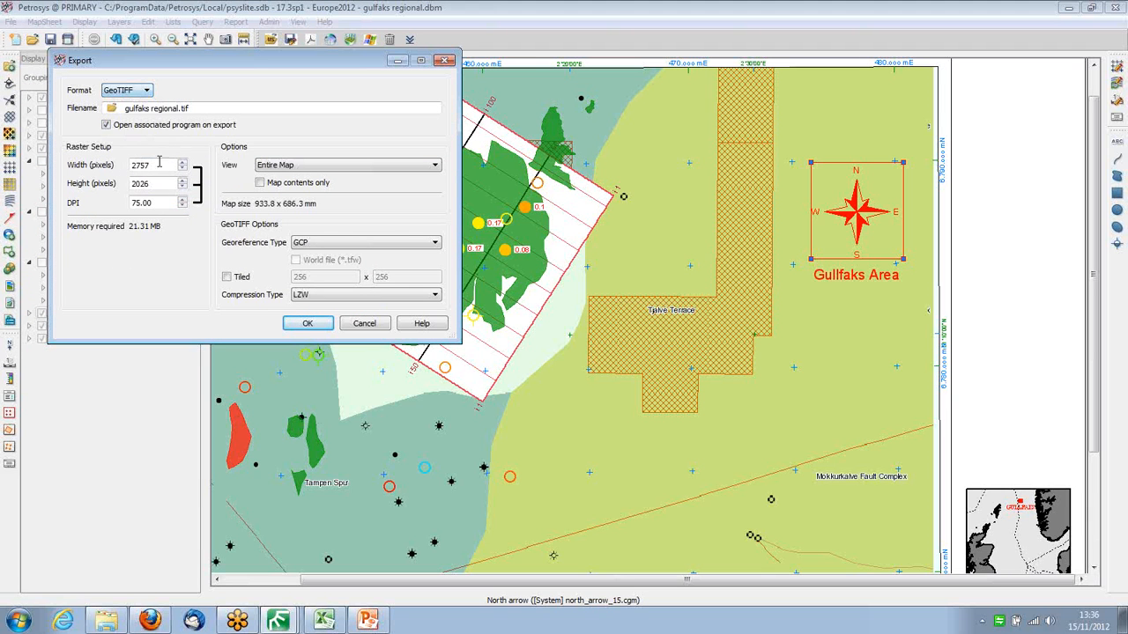
Try out the linked raster size settings, stepping the DPI to 76 and adjusting the pixel width and height
left_click(182, 200)
left_click(182, 200)
left_click(182, 200)
left_click(182, 207)
left_click(182, 206)
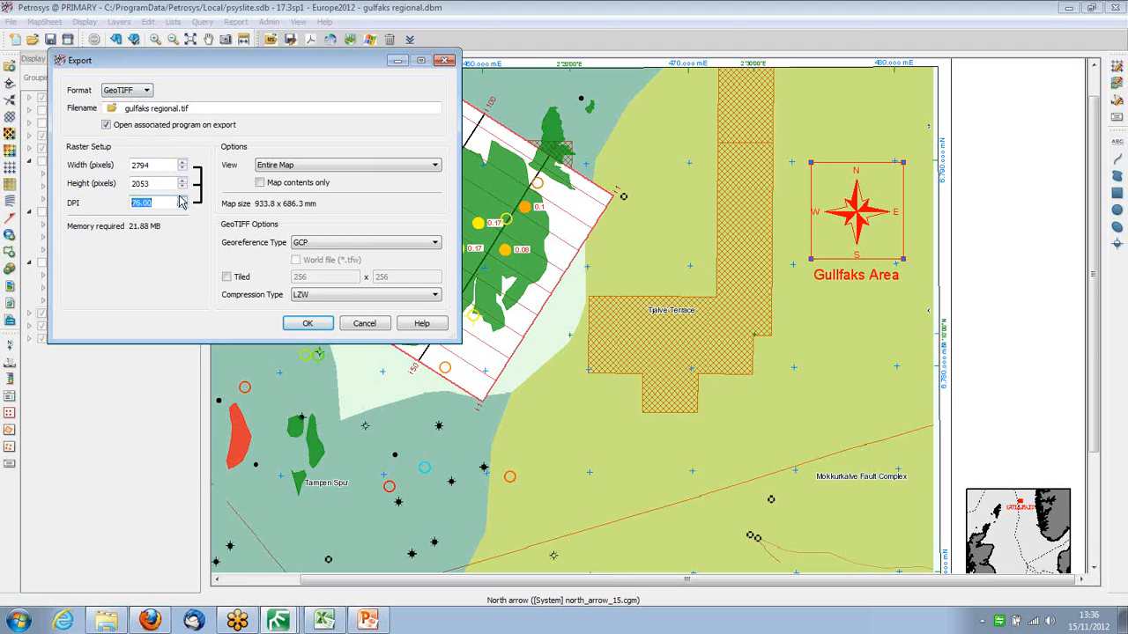
left_click(182, 163)
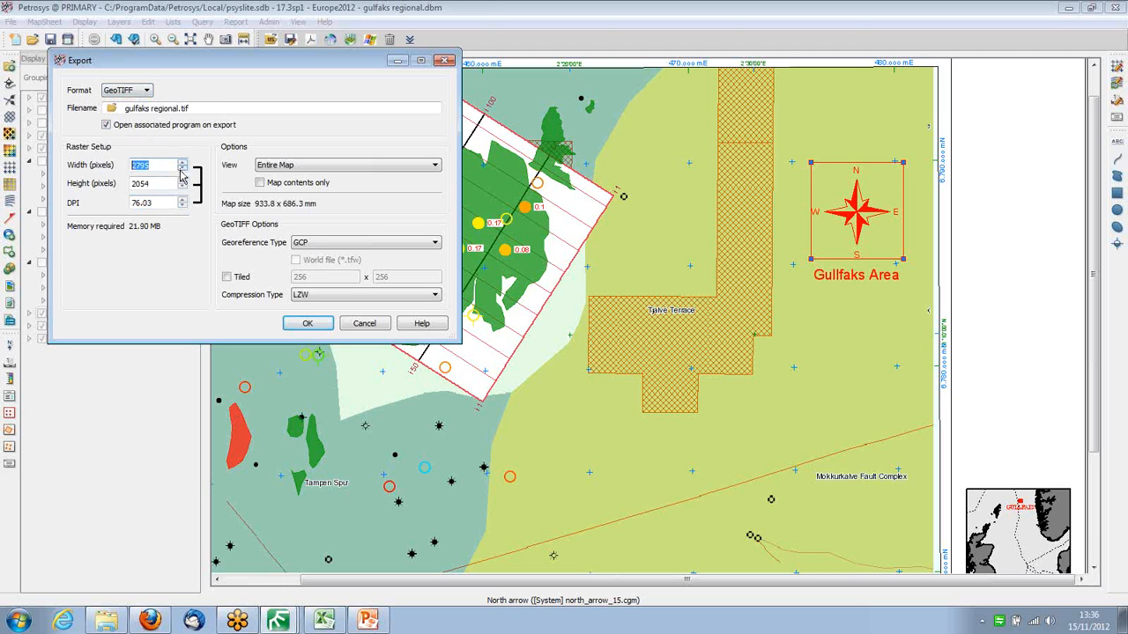
left_click(182, 181)
left_click(183, 186)
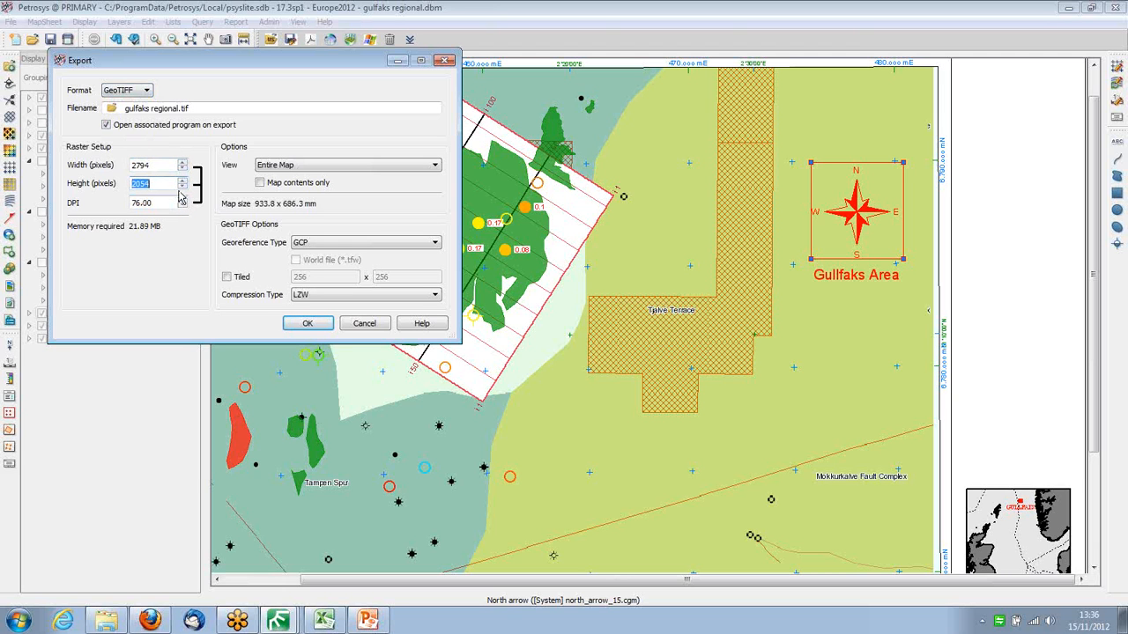
Review the GeoTIFF georeference and compression types, and leave the raster export without creating a file
left_click(349, 244)
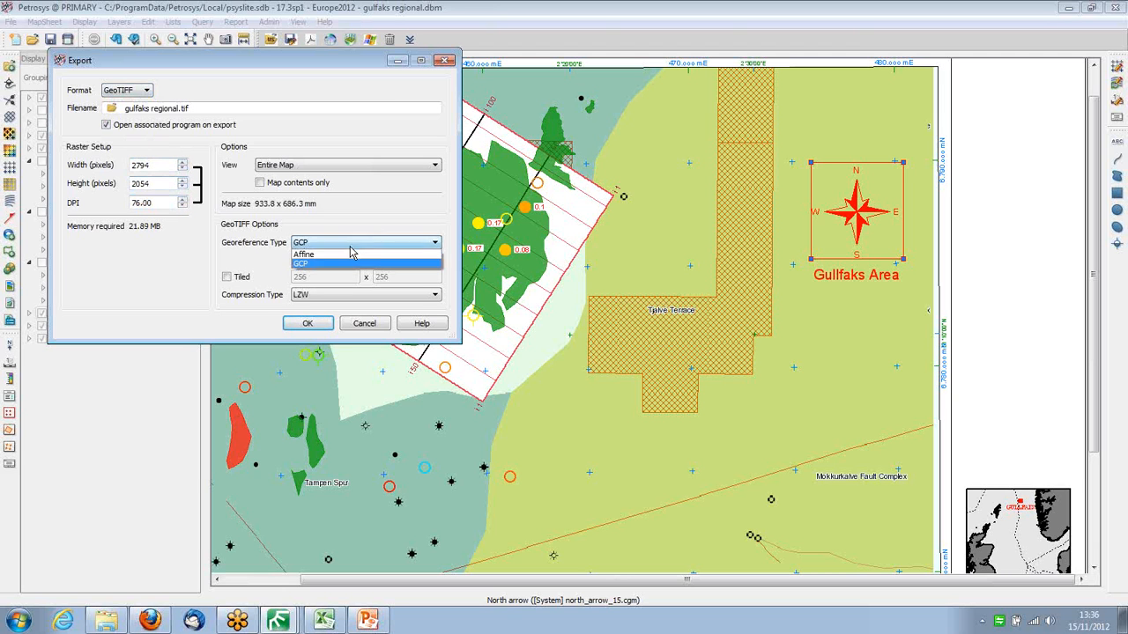
left_click(355, 252)
left_click(373, 298)
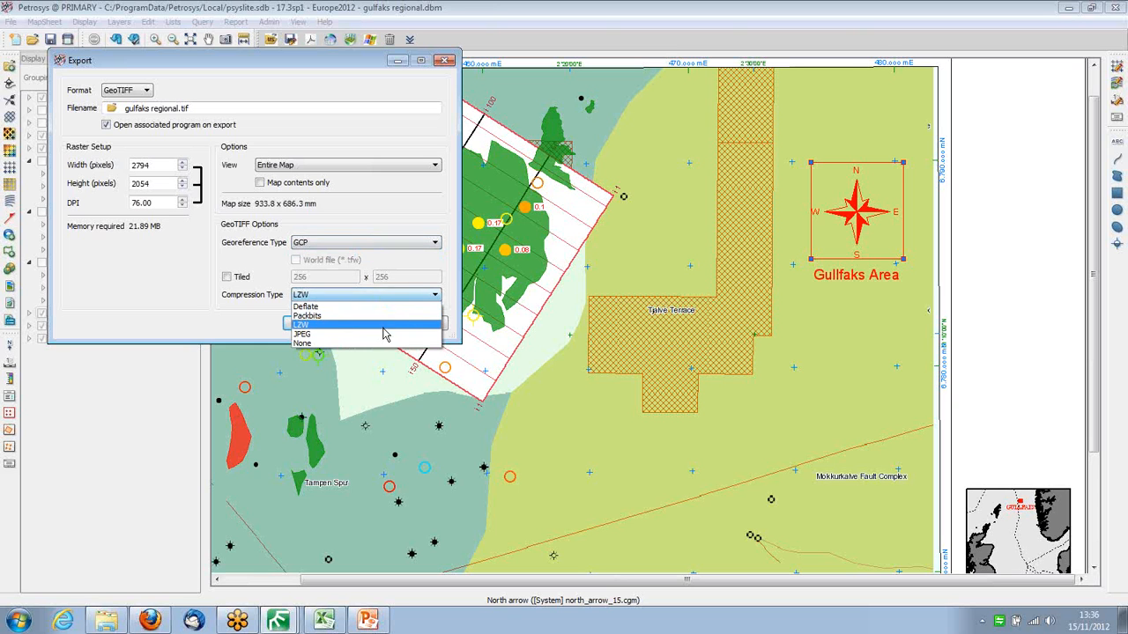
left_click(381, 296)
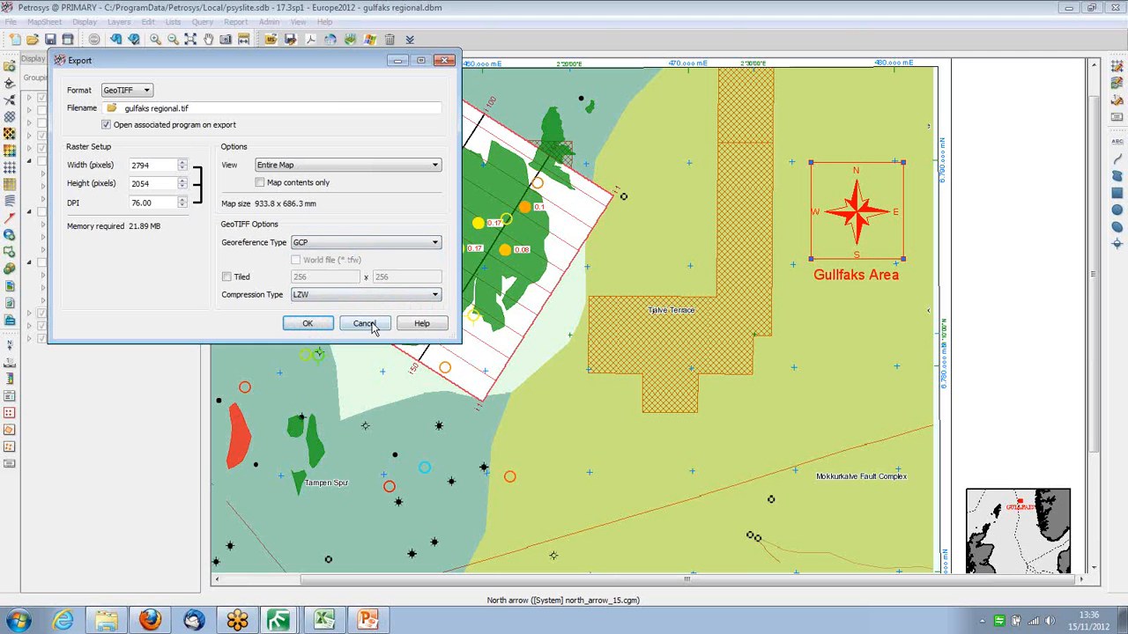
left_click(364, 324)
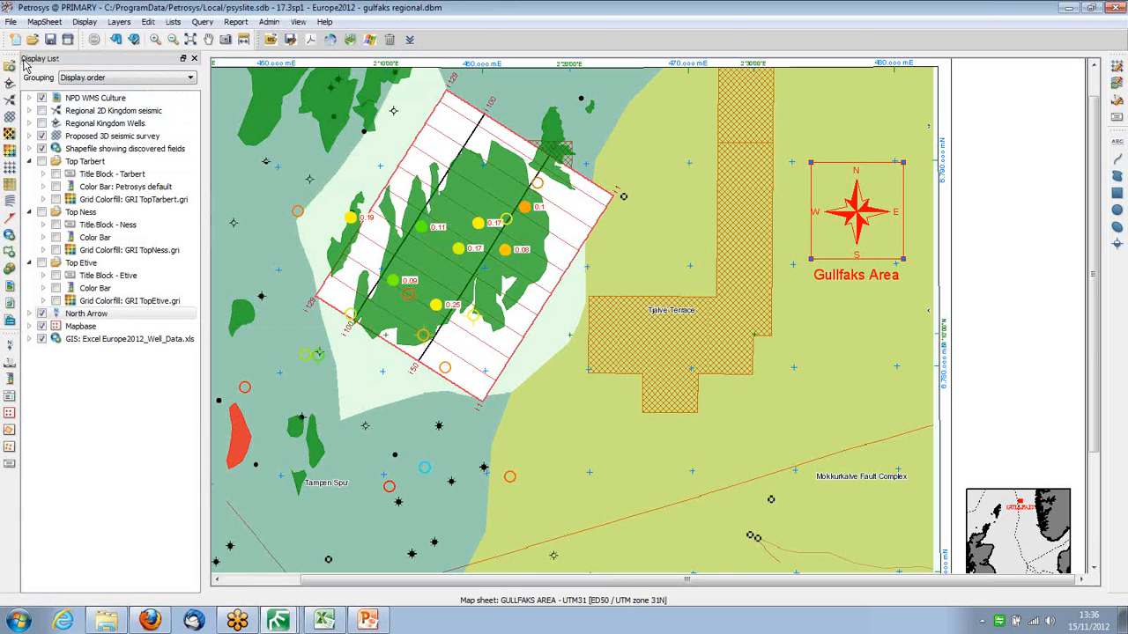
Show all hidden map layers and export the entire map with georeference info and layers to gulfaks regional.pdf, replacing the existing file
left_click(13, 23)
mouse_move(42, 164)
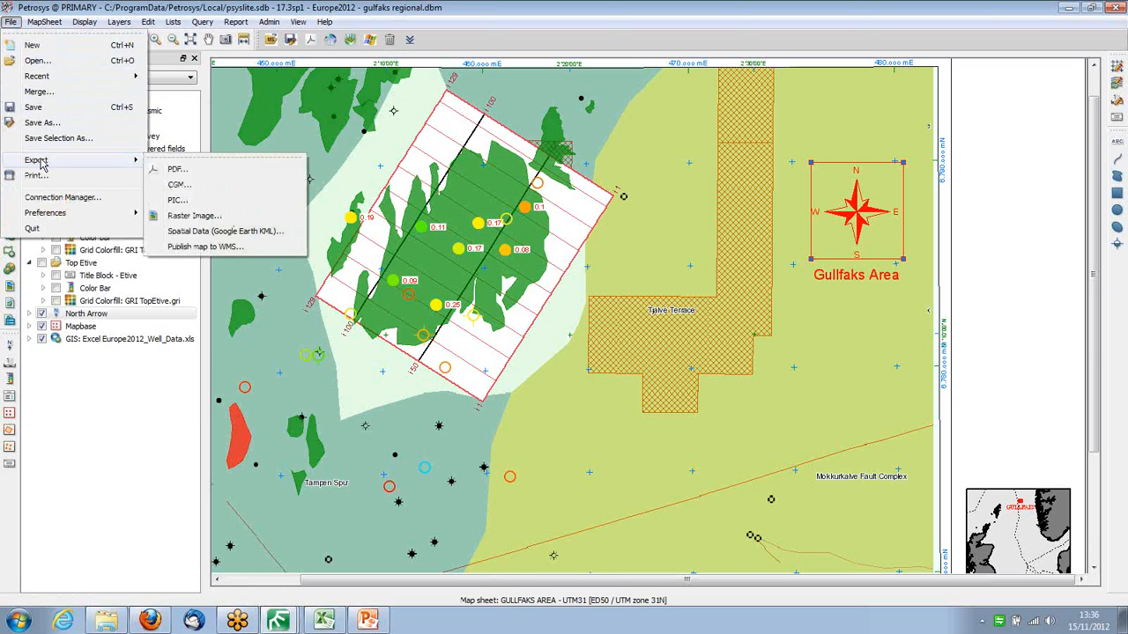
left_click(175, 170)
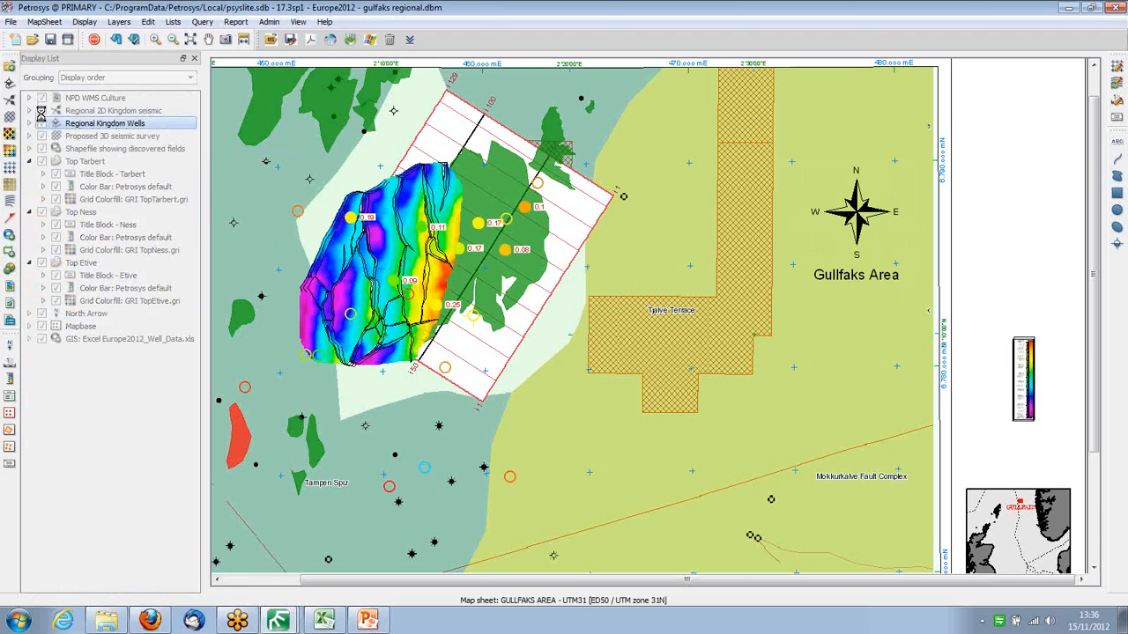
left_click(11, 23)
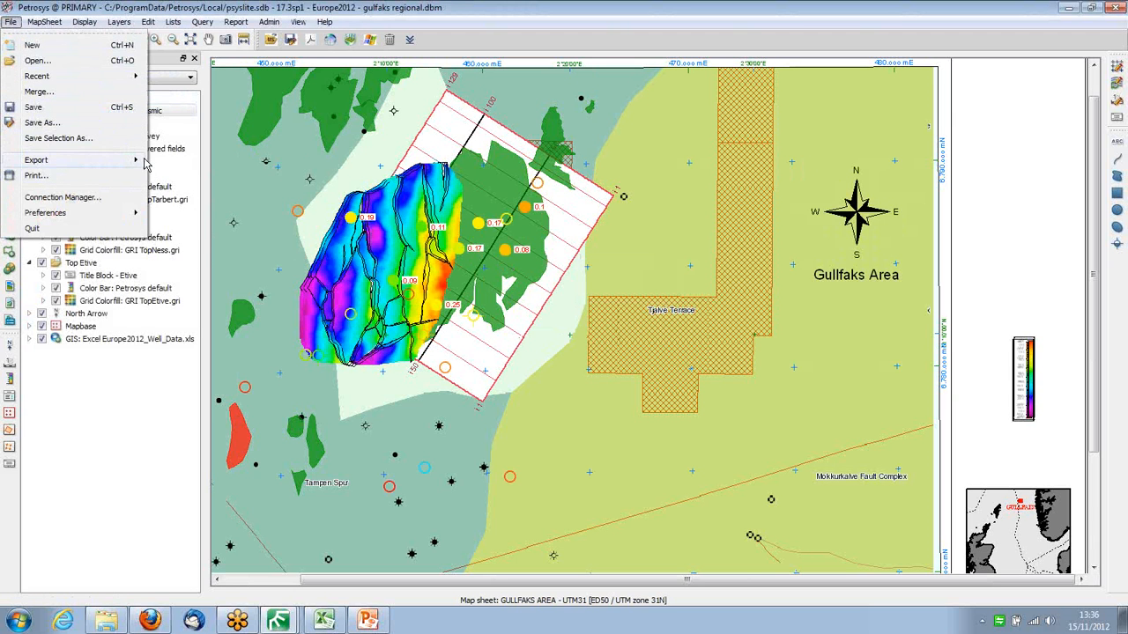
left_click(180, 161)
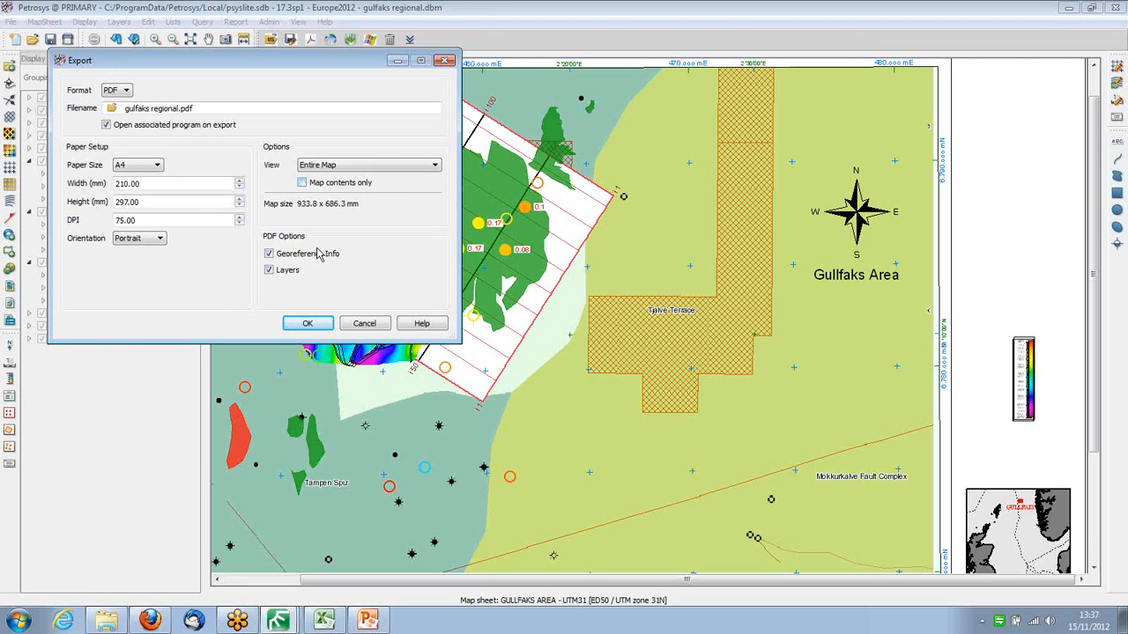
left_click(318, 328)
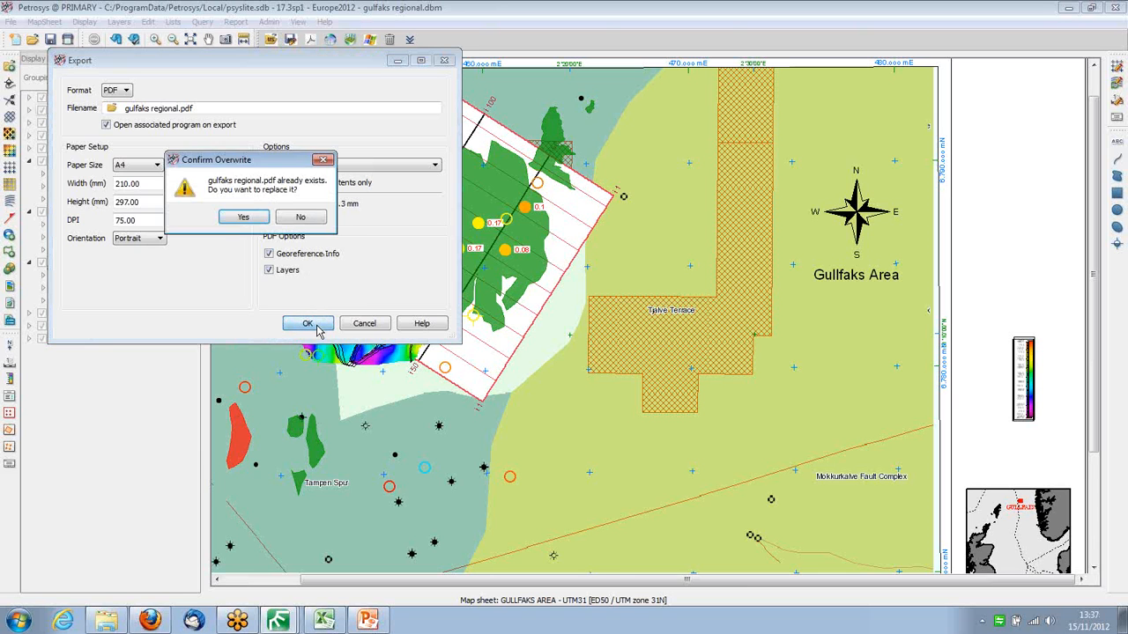
left_click(257, 220)
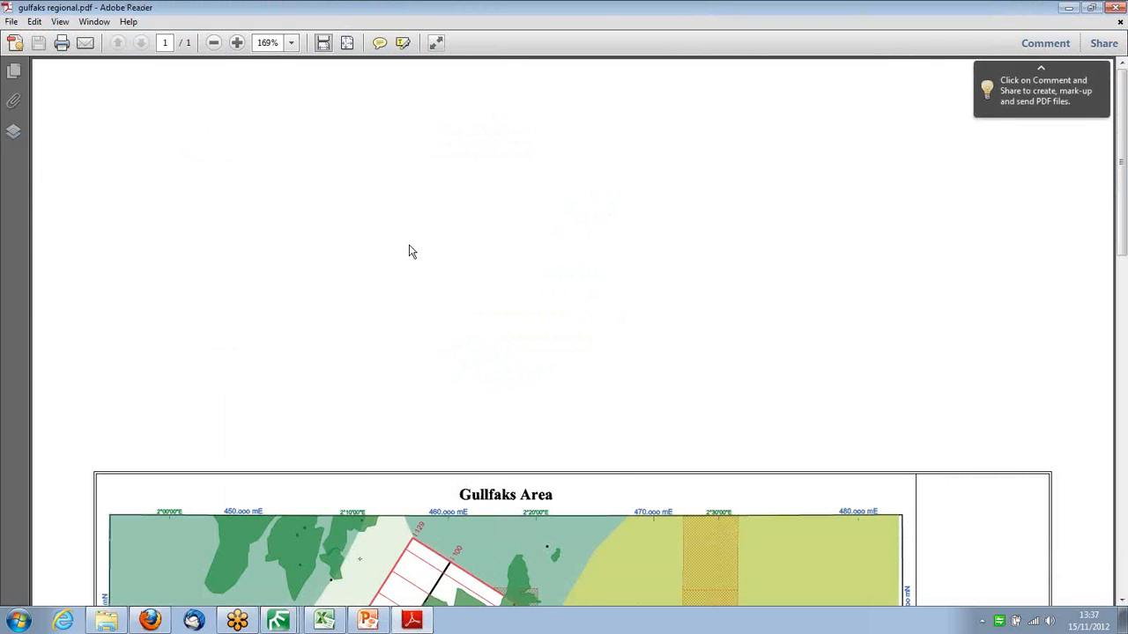
Examine the full Gullfaks Area map page in the exported PDF at 100% zoom
scroll(659, 323, "down", 10)
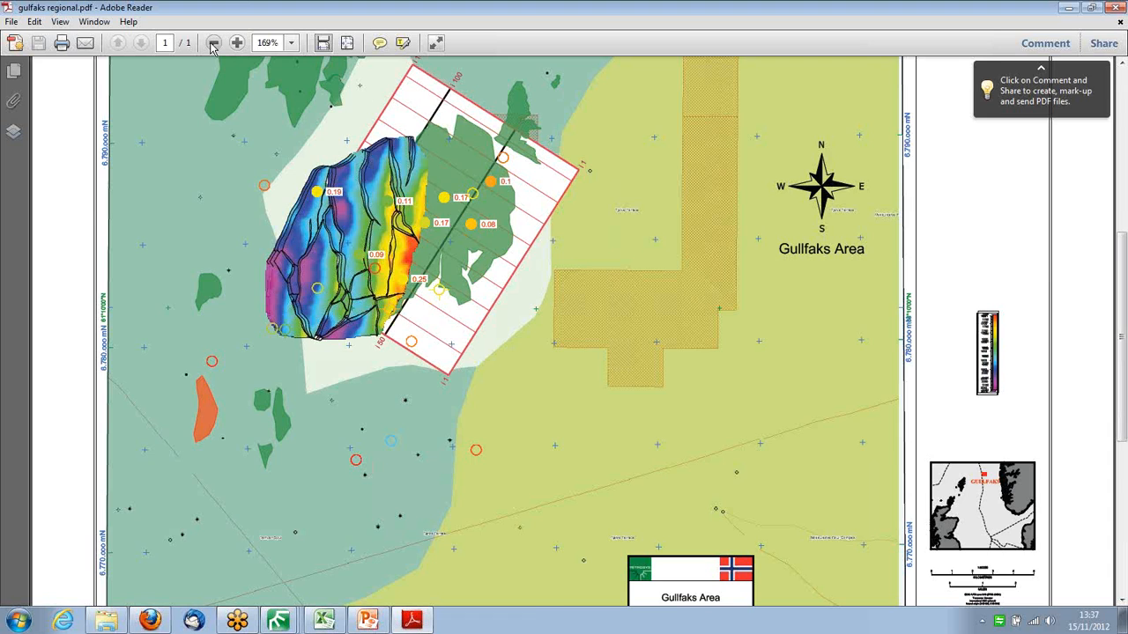
left_click(214, 42)
left_click(213, 42)
scroll(333, 151, "up", 1)
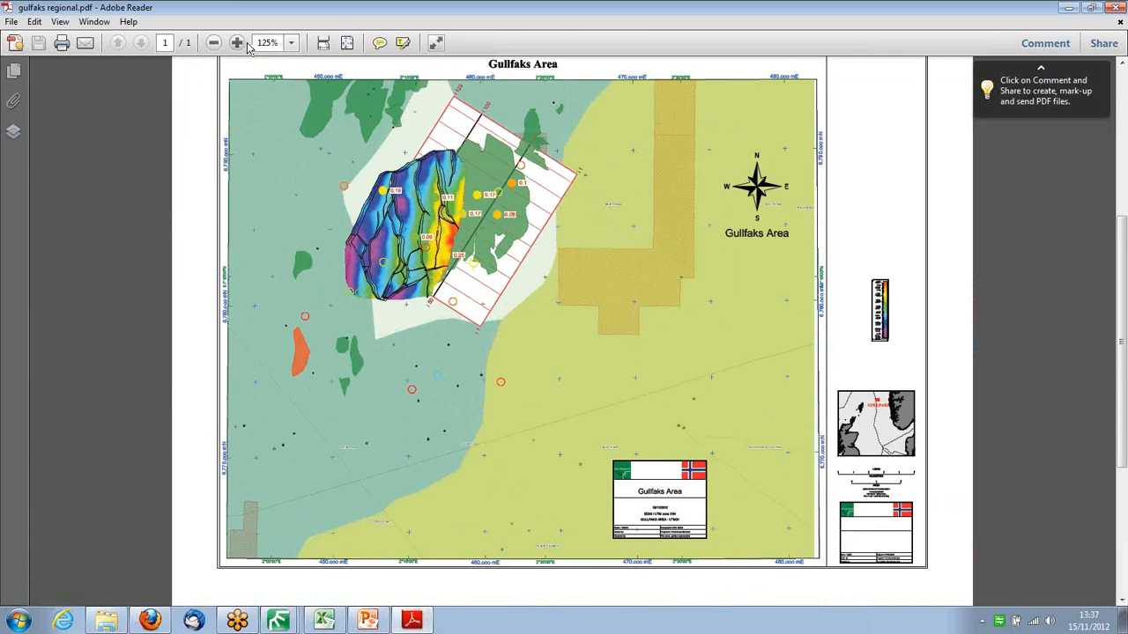
left_click(213, 42)
scroll(384, 217, "up", 2)
scroll(384, 217, "up", 1)
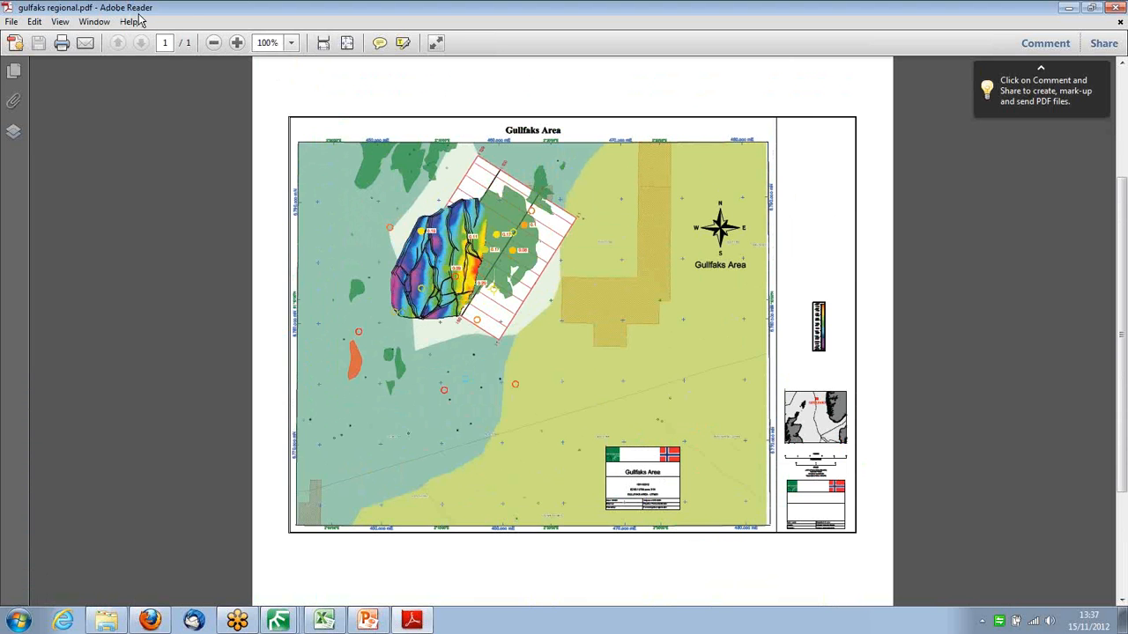
Show the PDF's layer list and hide the Top Tarbert, Top Ness and Top Etive groups
left_click(14, 131)
left_click(52, 209)
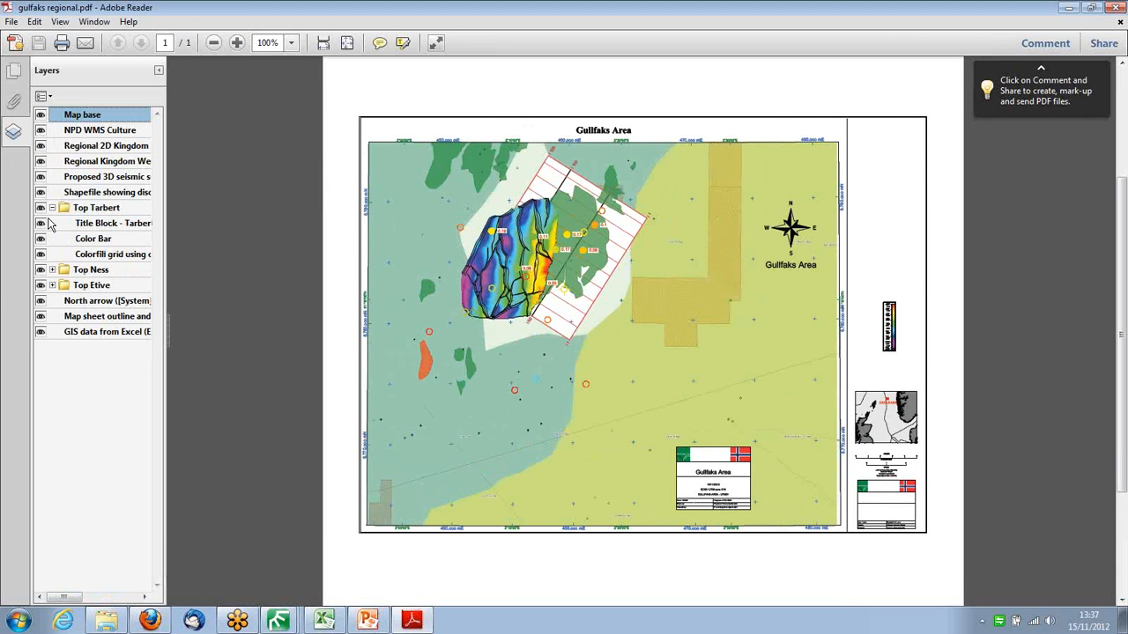
left_click(40, 269)
left_click(40, 285)
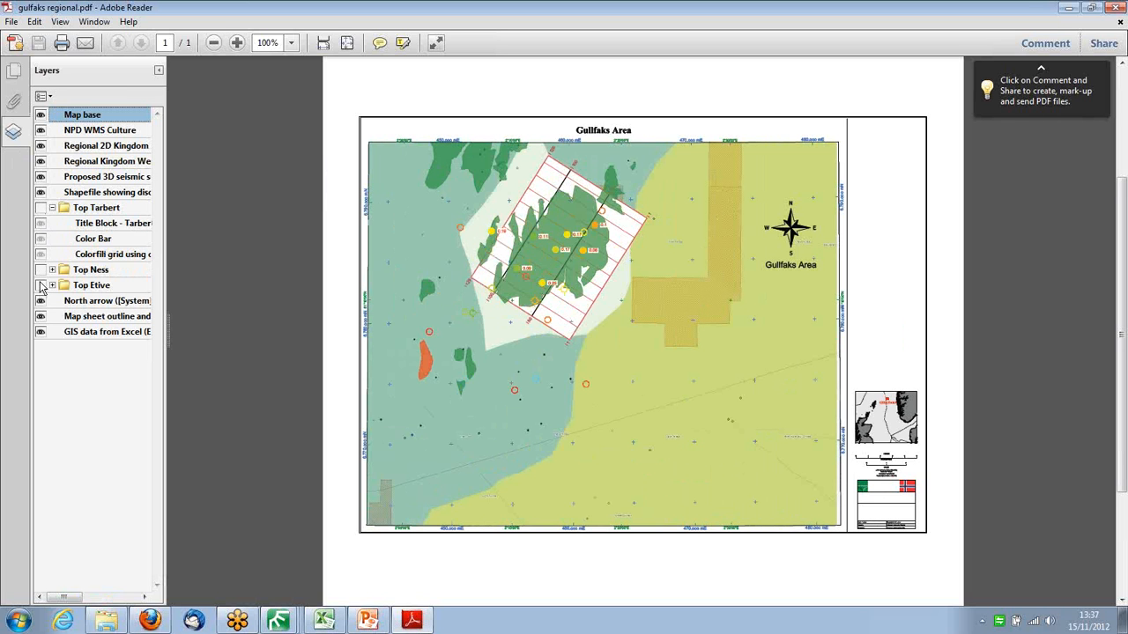
Hide the shapefile, proposed 3D seismic, Regional Kingdom Wells and Regional 2D Kingdom layers, and toggle NPD WMS Culture off and back on
left_click(41, 176)
left_click(41, 162)
left_click(40, 146)
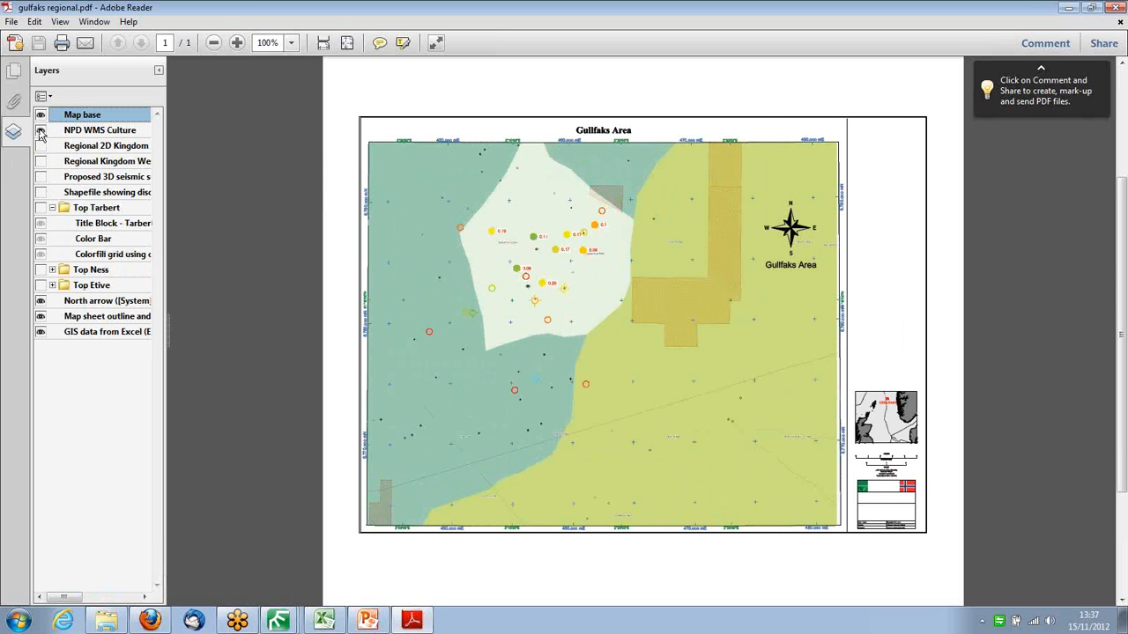
left_click(41, 134)
left_click(41, 133)
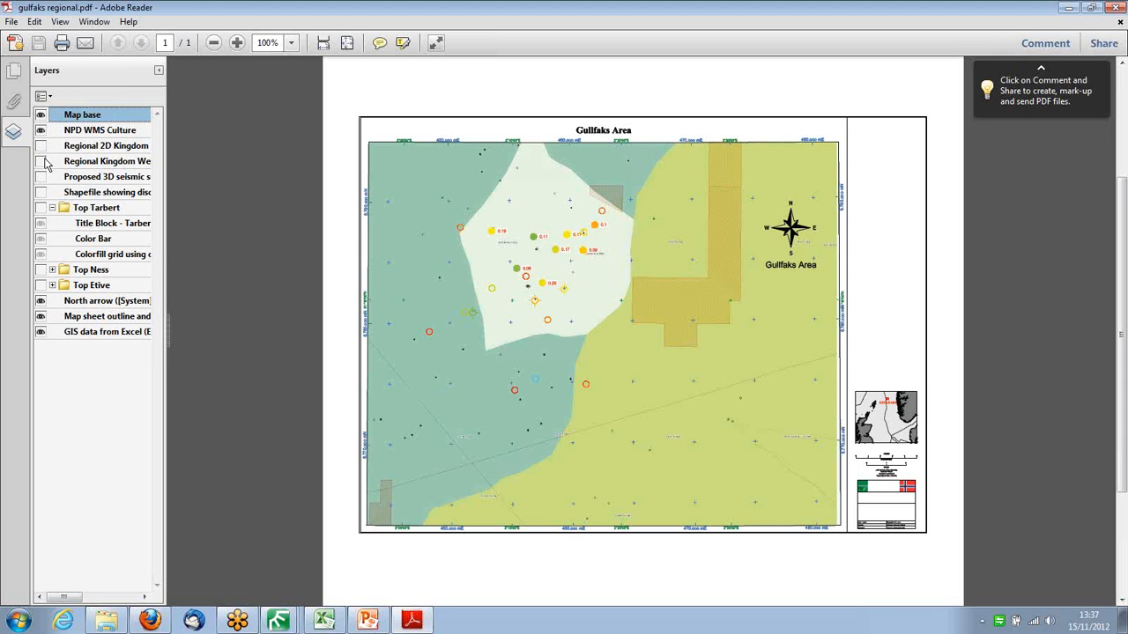
Activate the geospatial location tool to read latitude and longitude on the PDF map
left_click(35, 21)
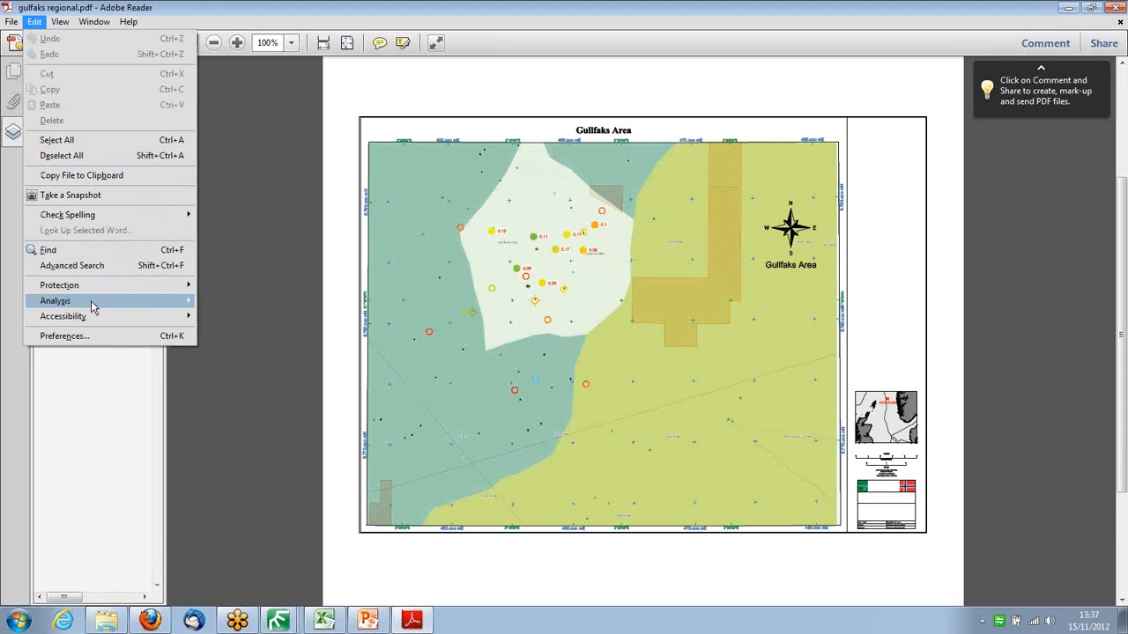
mouse_move(154, 304)
left_click(231, 331)
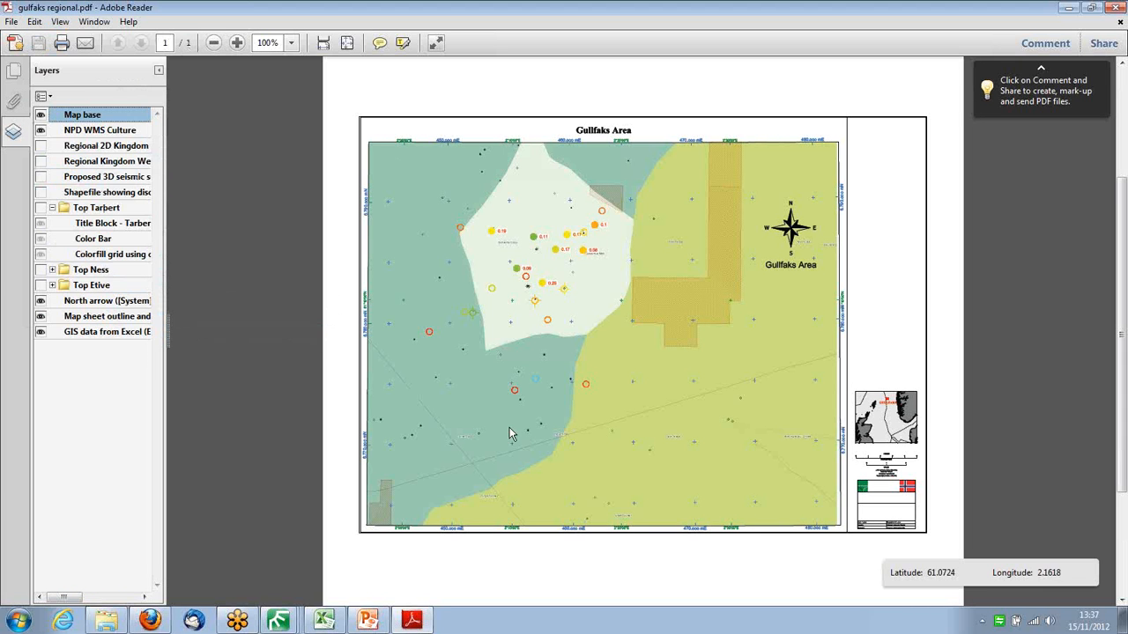